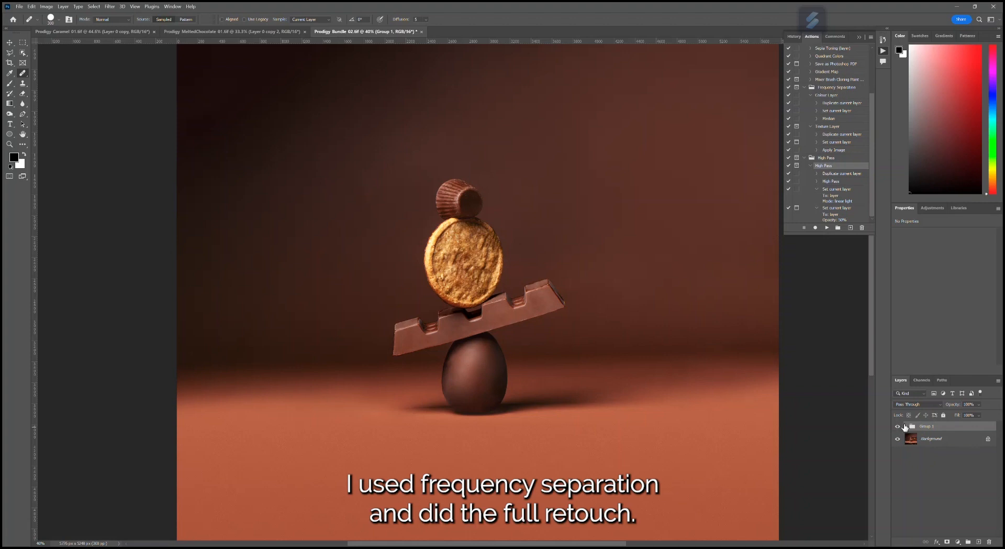
- Toggle the visibility of Group 1 to compare the original product photo with the retouched version
click(898, 426)
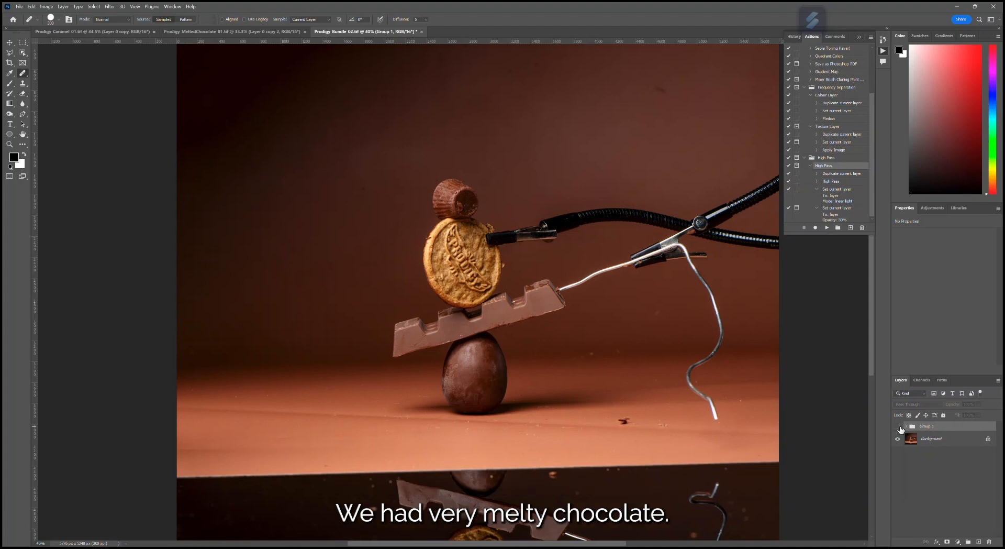
click(898, 426)
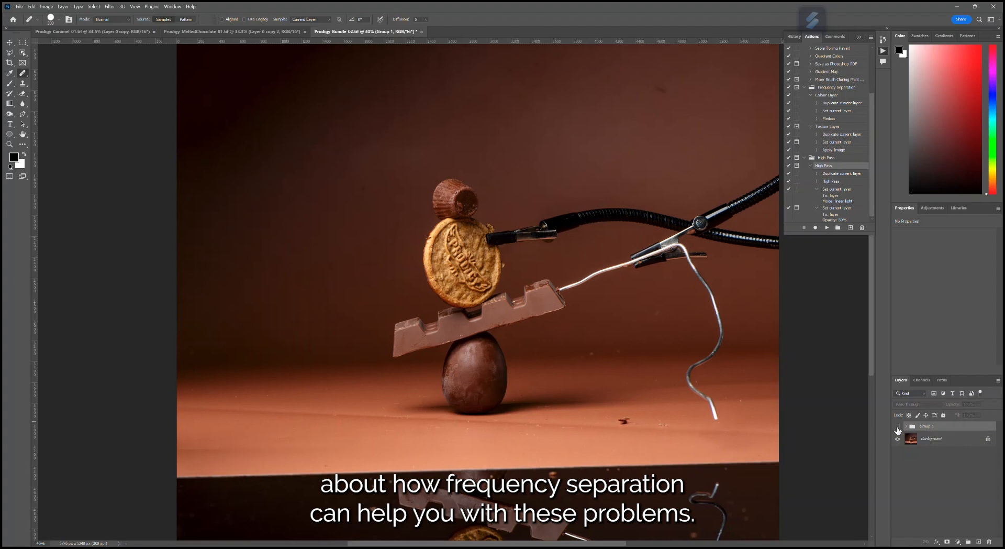
click(897, 428)
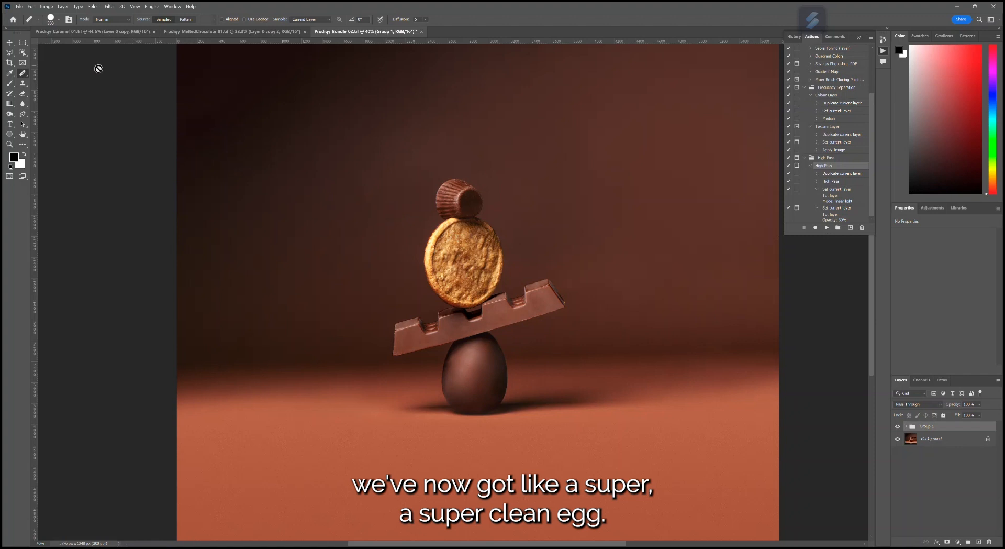
- Examine the retouched chocolate stack, the backdrop gradients and the foreground surface across the whole image
click(10, 41)
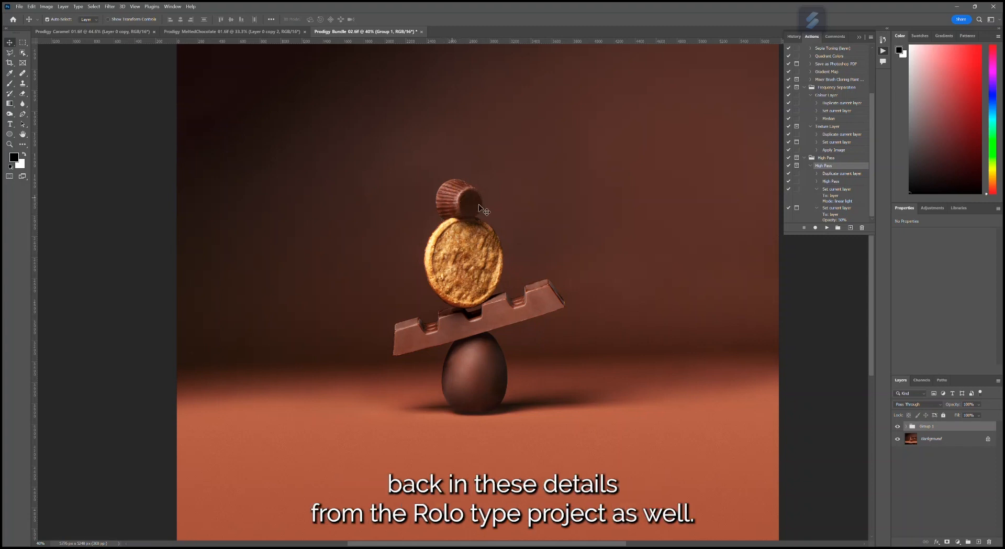
scroll(579, 389, down, 3)
scroll(579, 389, up, 1)
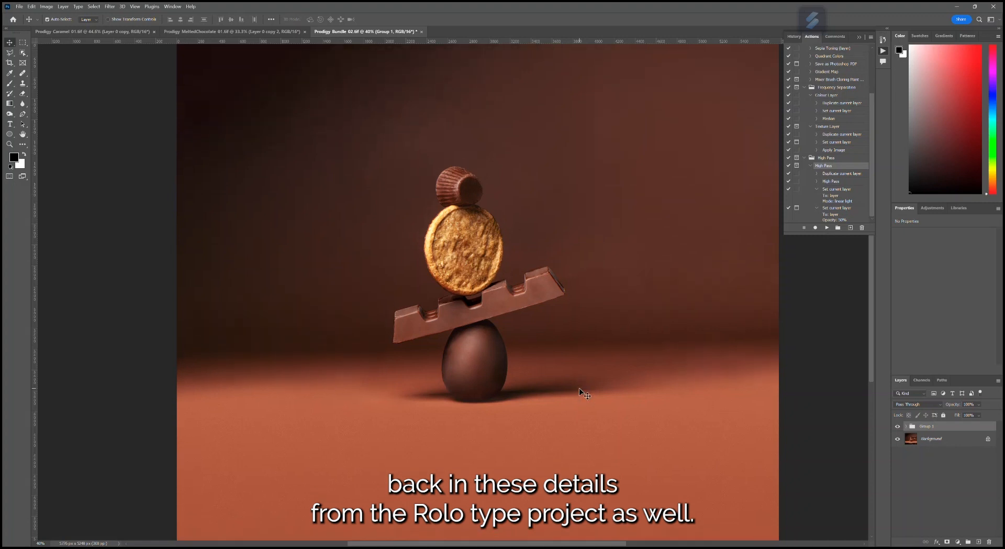
scroll(579, 390, up, 4)
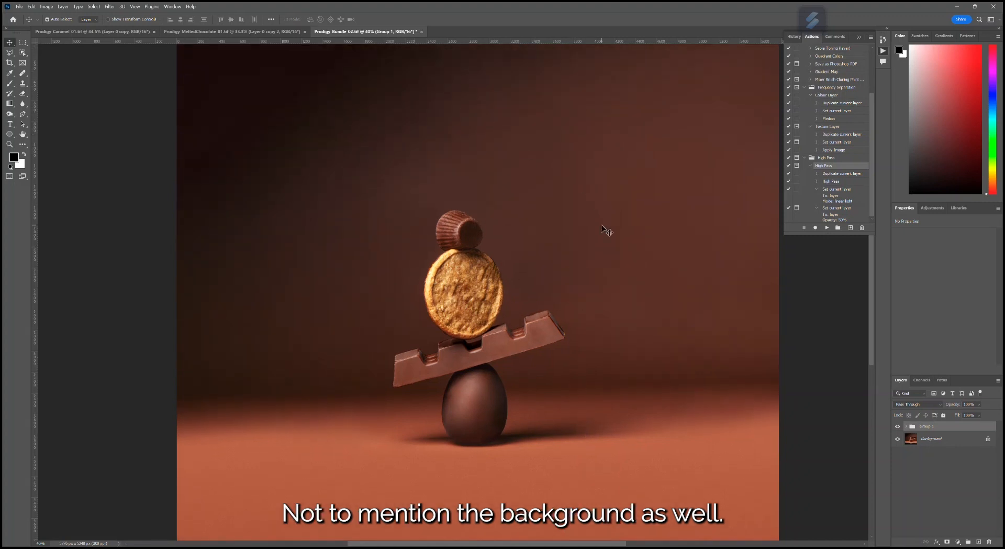
scroll(607, 232, down, 4)
scroll(588, 329, up, 2)
scroll(590, 326, up, 3)
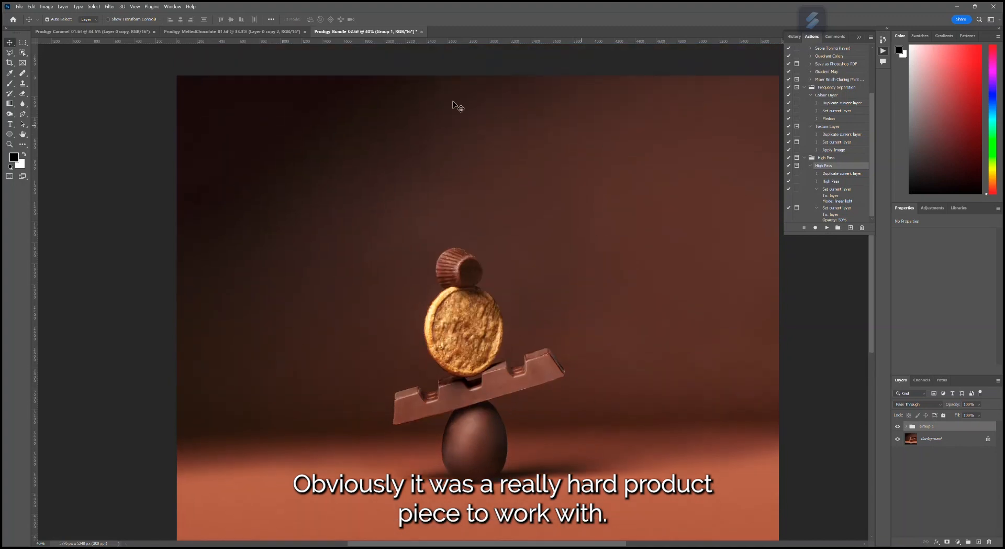
scroll(410, 150, down, 1)
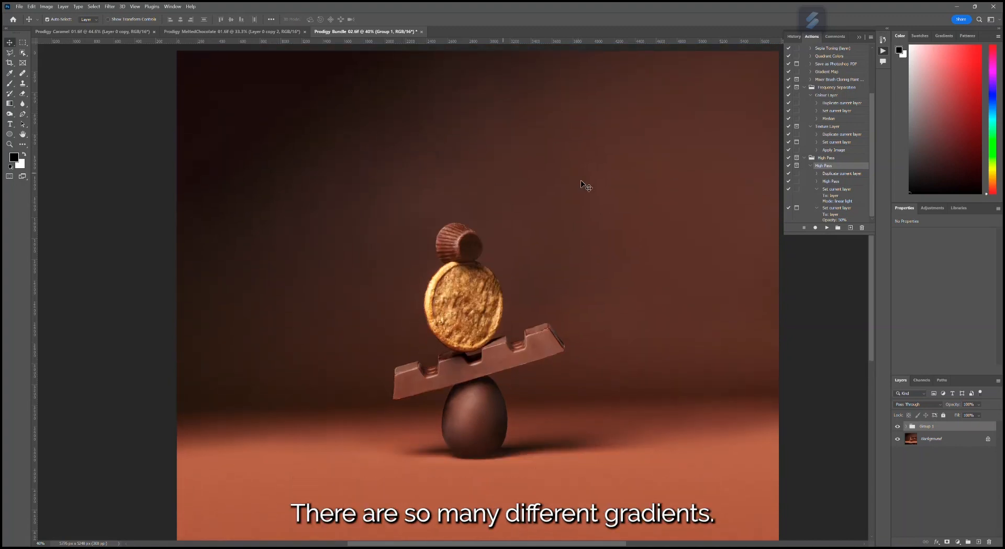
scroll(604, 203, down, 3)
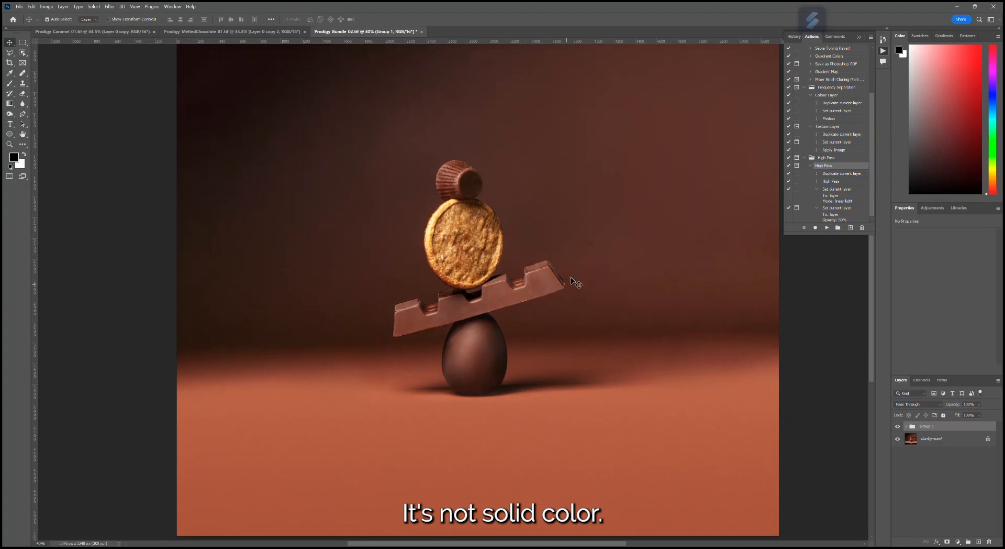
scroll(419, 443, down, 2)
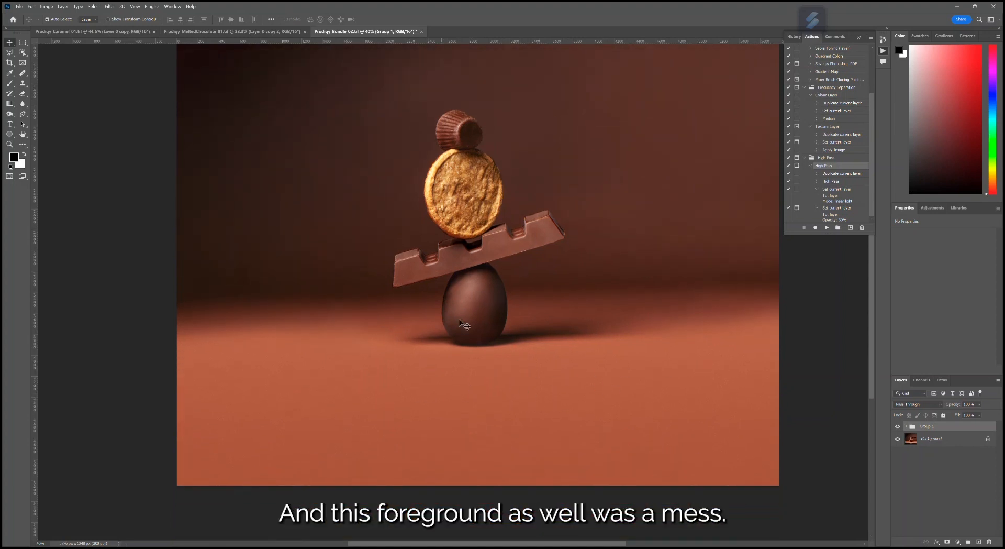
scroll(723, 338, up, 4)
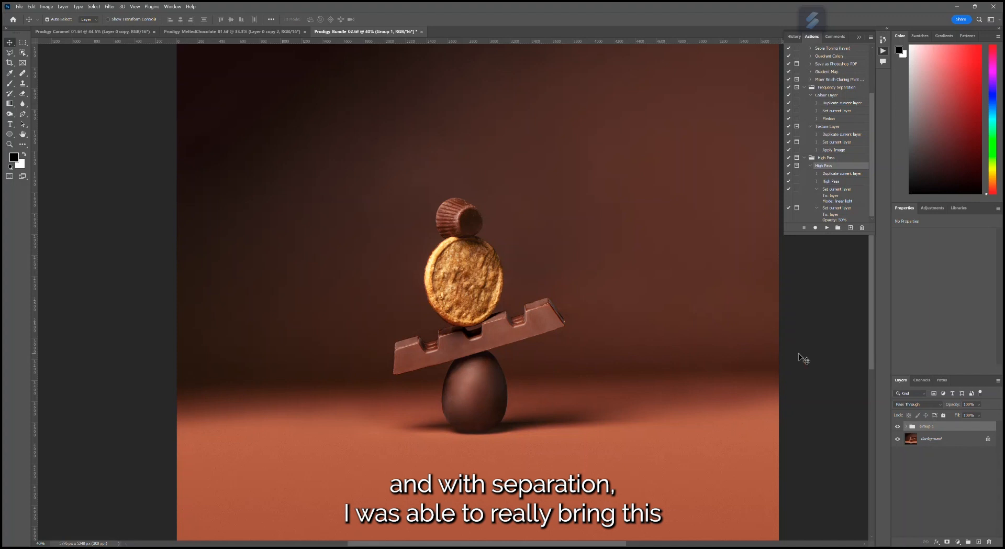
scroll(707, 337, down, 1)
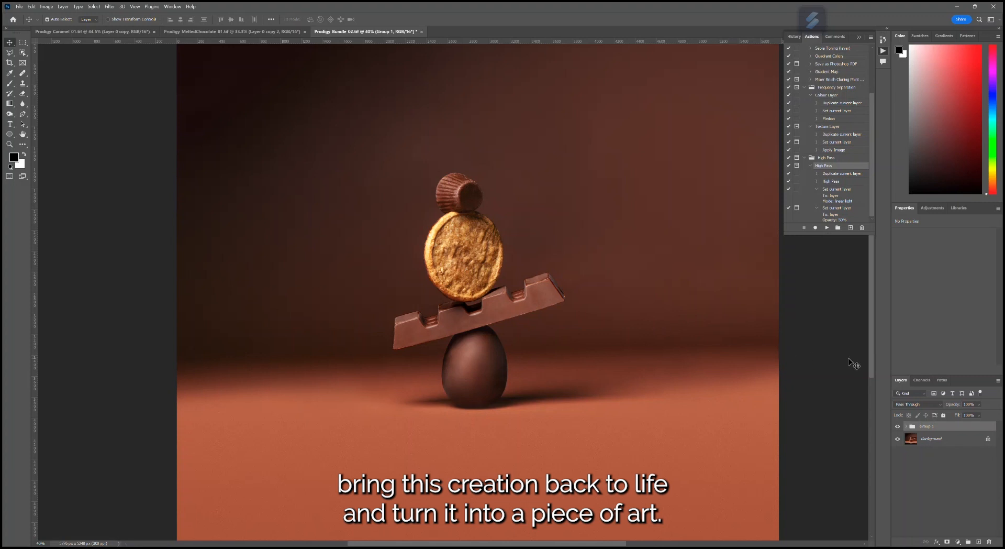
scroll(743, 360, up, 1)
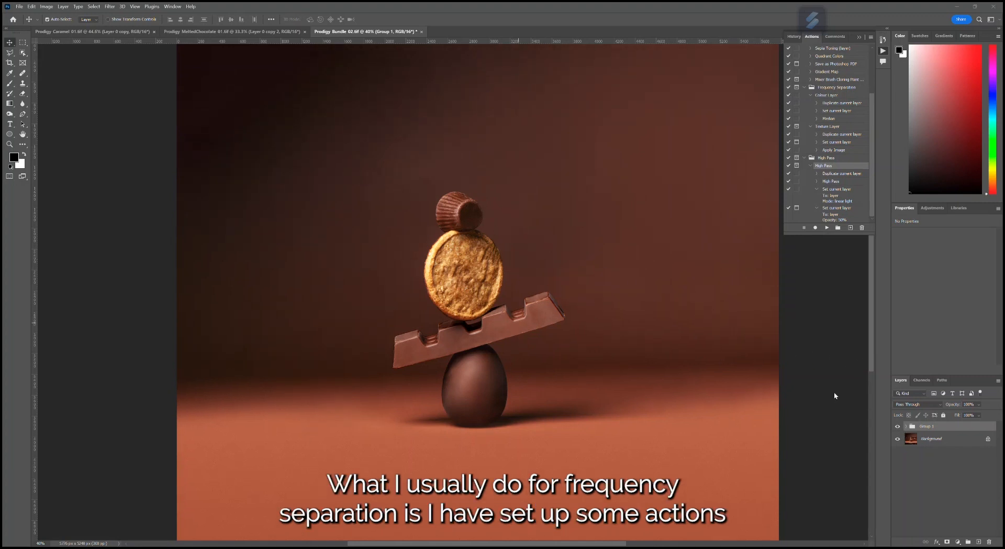
- Hide the Group 1 retouch to expose the original photo, and review the Frequency Separation and High Pass actions
click(898, 426)
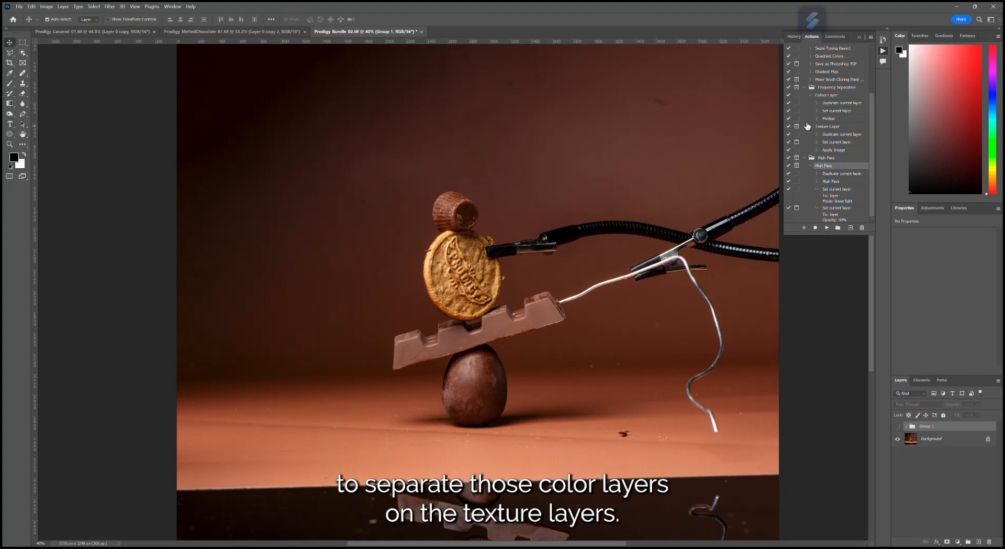
scroll(816, 188, up, 2)
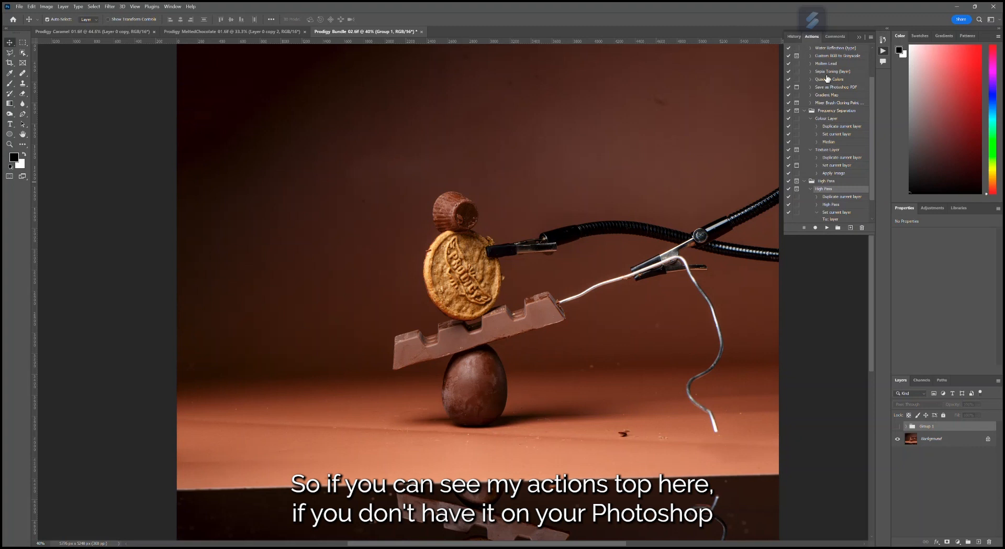
scroll(833, 78, down, 1)
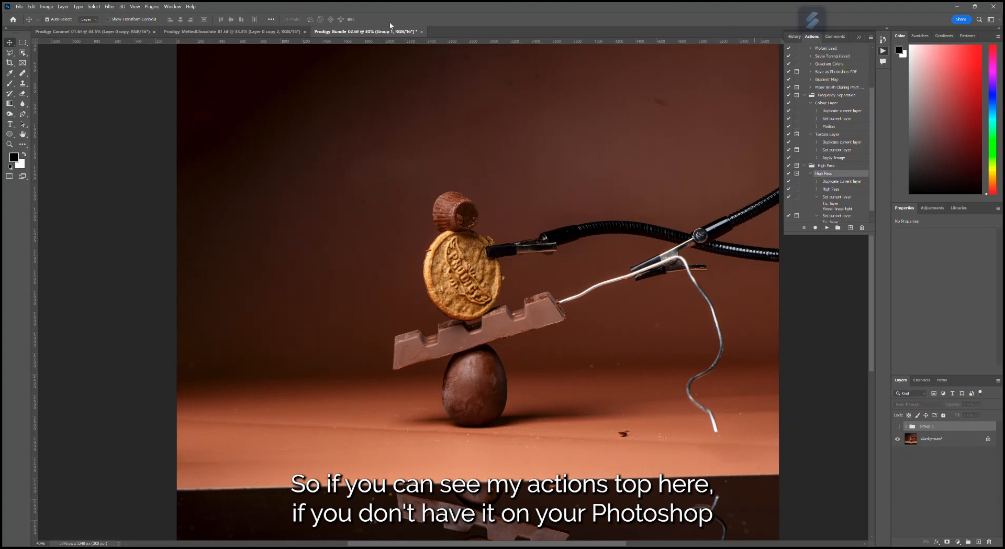
click(173, 6)
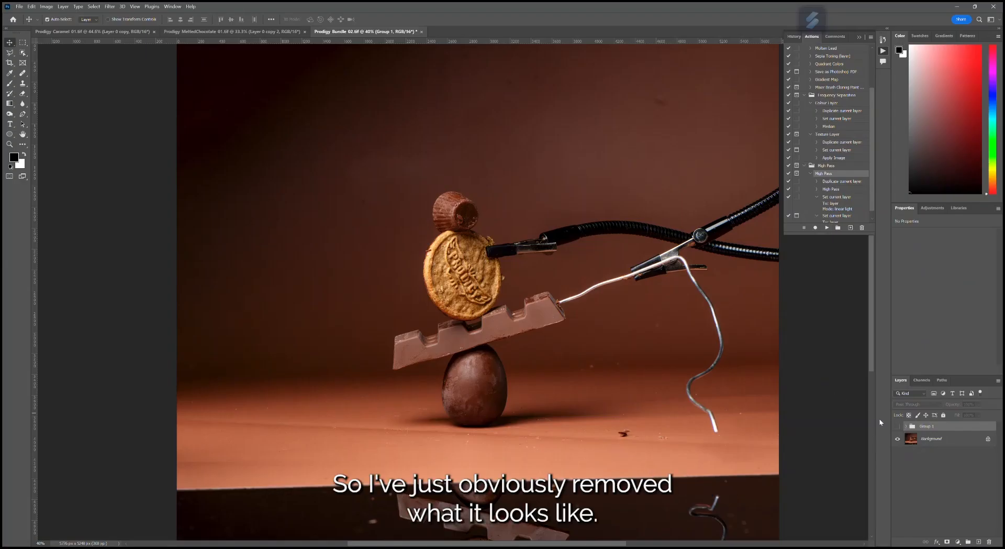
click(896, 426)
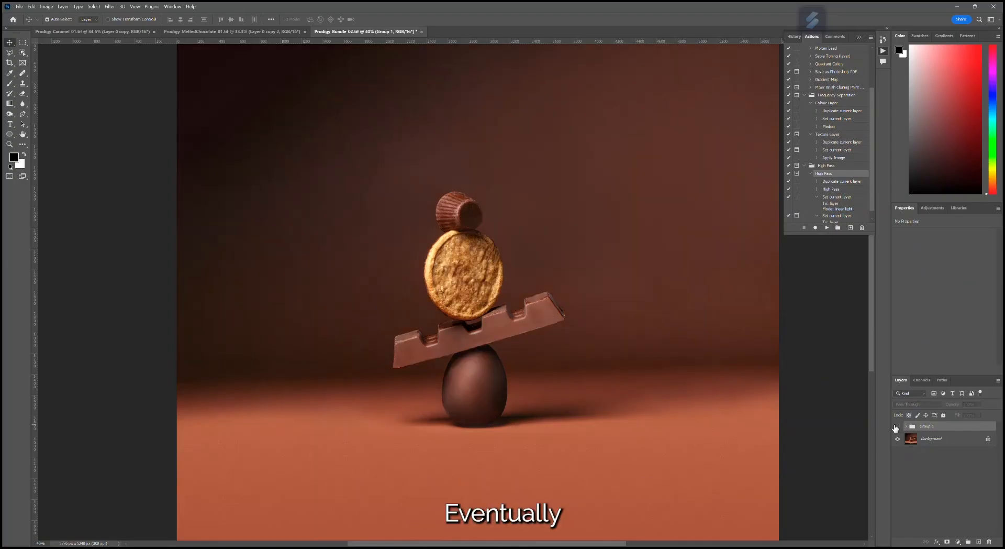
click(896, 426)
- Duplicate the Background layer and run the Colour Layer action from the Frequency Separation set on the copy
click(918, 435)
drag(917, 434, 977, 541)
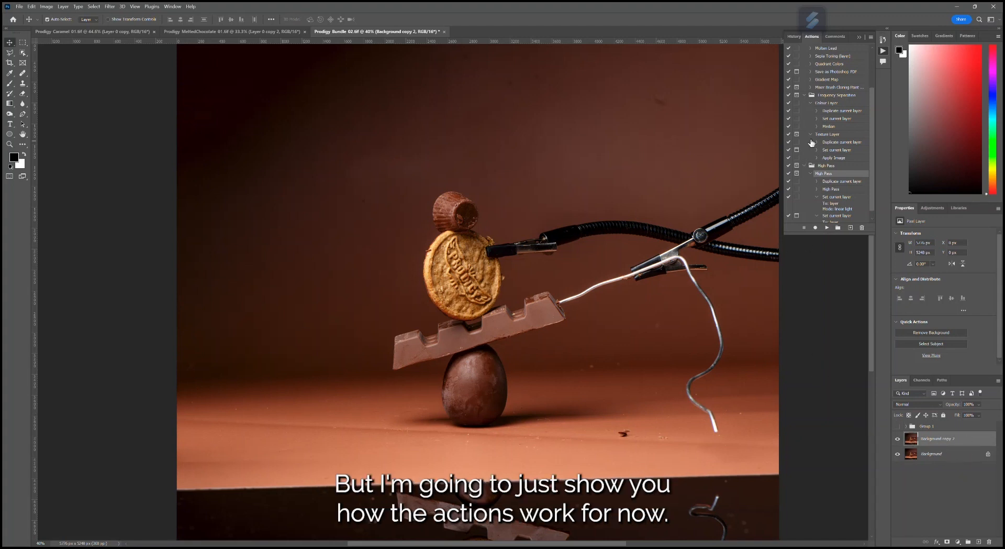
click(832, 104)
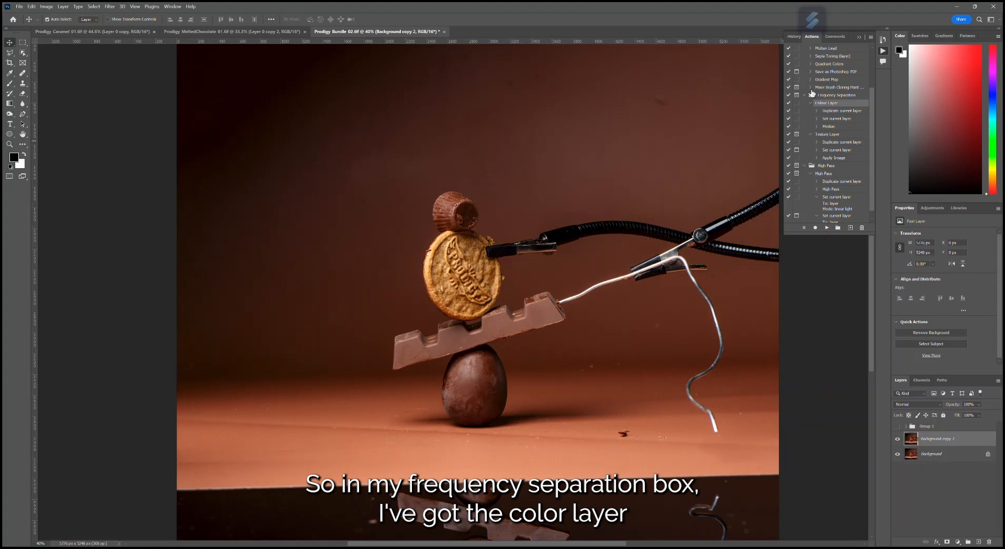
click(828, 229)
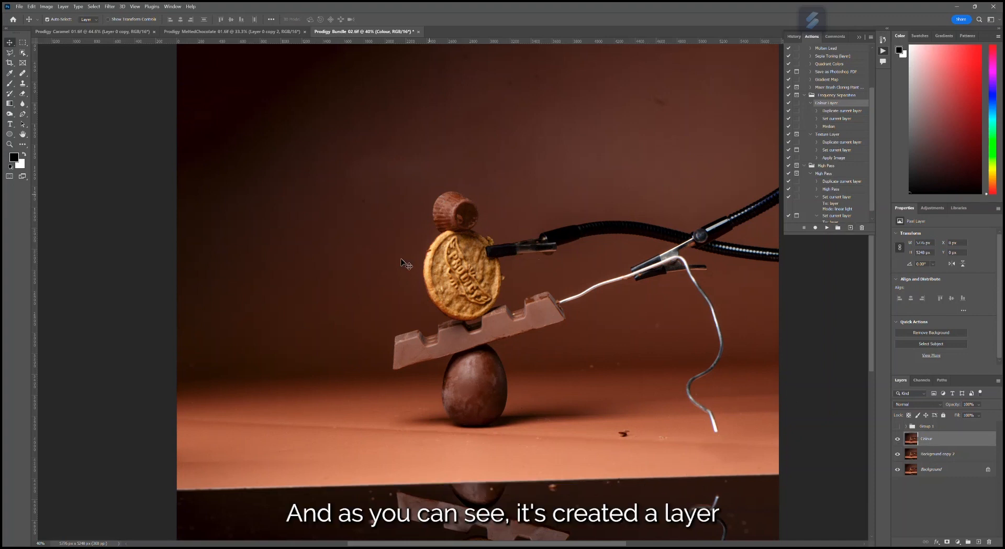
- Examine the biscuit, chocolate bar and egg up close on the Colour layer for remaining texture
scroll(530, 318, up, 6)
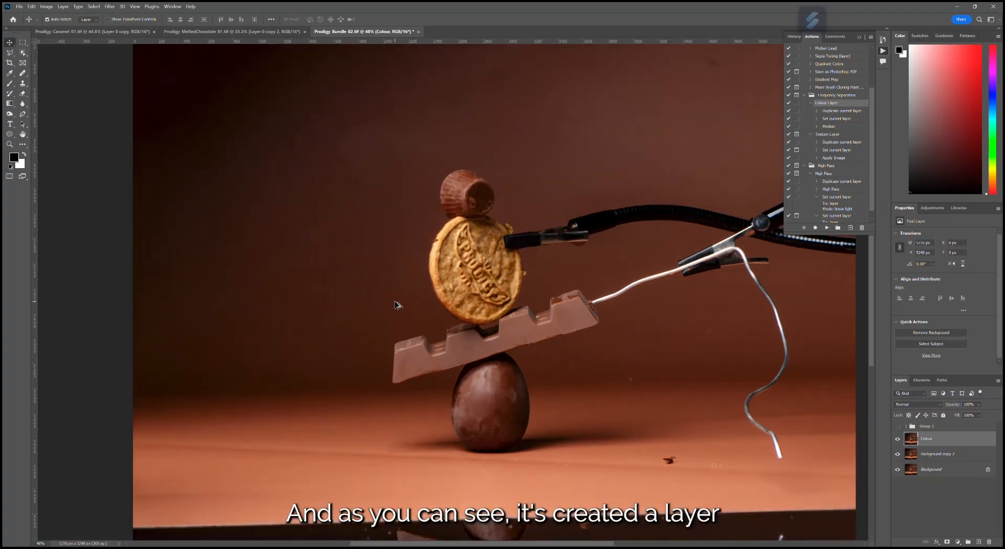
scroll(530, 318, up, 1)
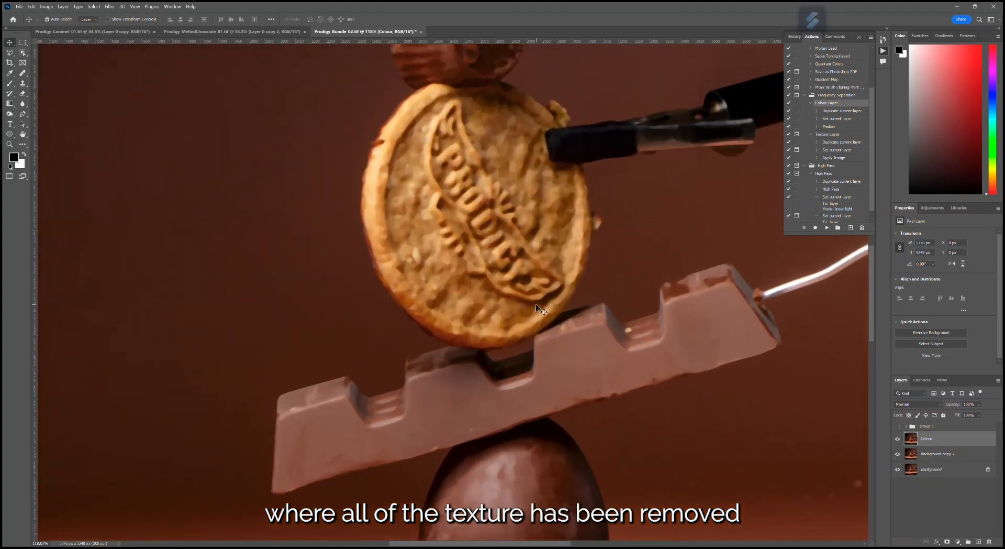
scroll(536, 304, down, 5)
scroll(539, 309, up, 4)
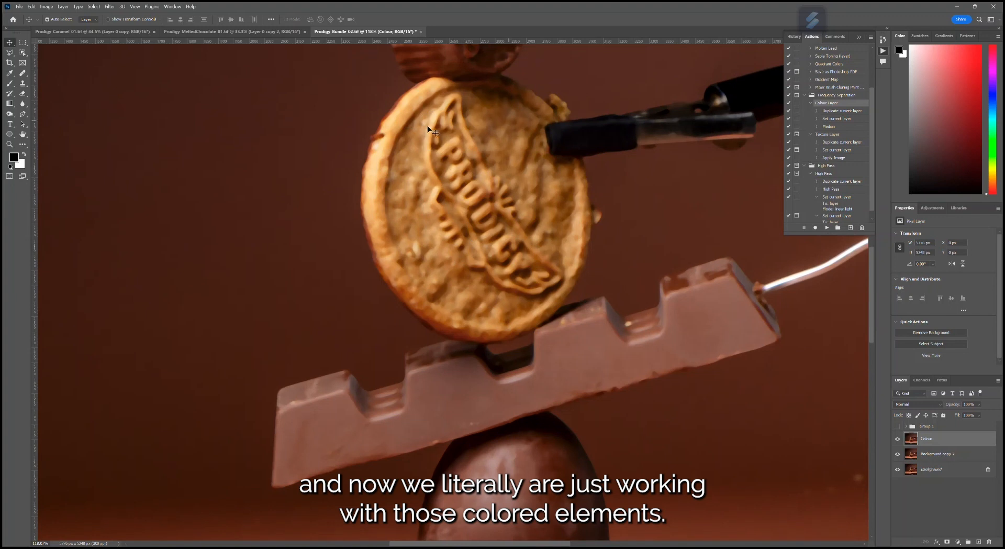
scroll(513, 206, down, 4)
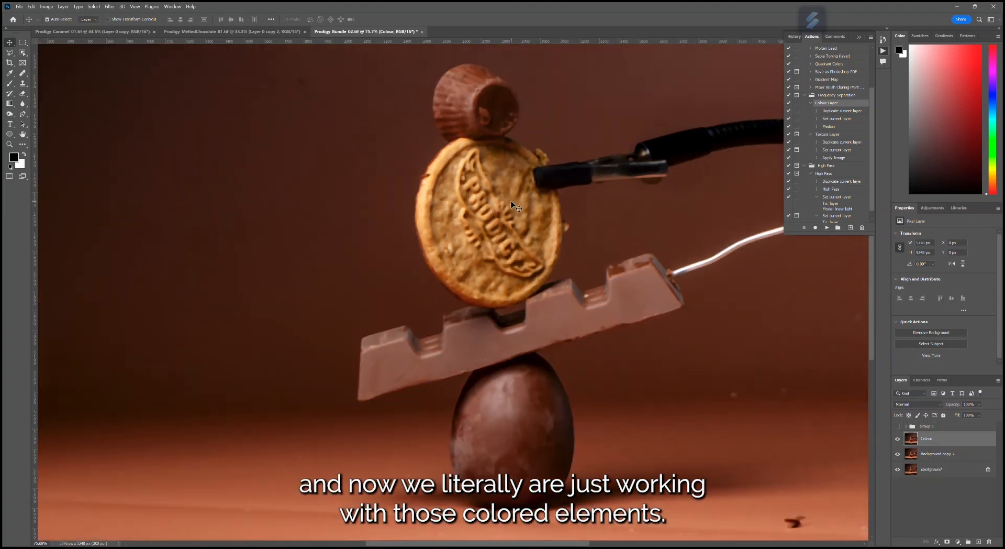
scroll(511, 203, up, 2)
scroll(513, 205, down, 1)
scroll(519, 209, down, 2)
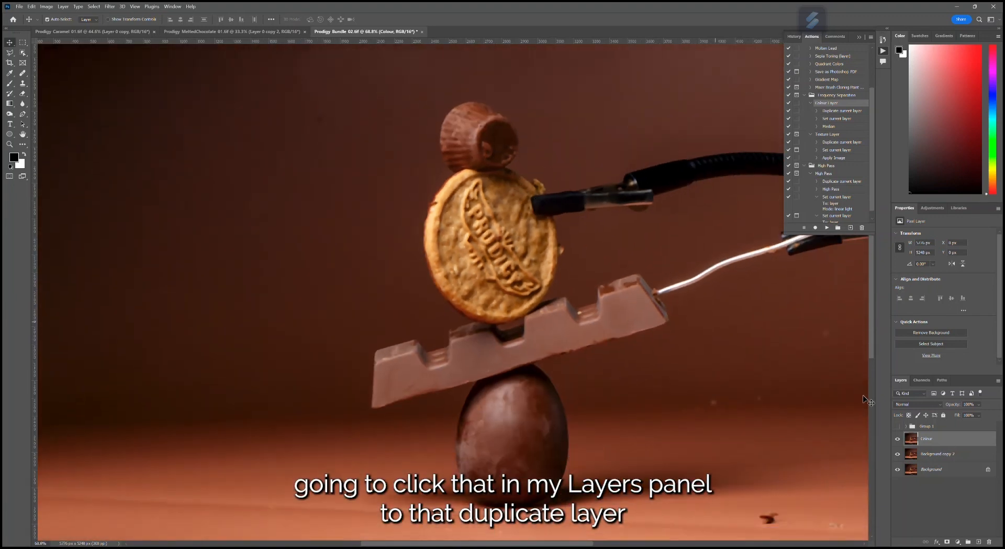
- Run the Texture Layer action on Background copy 2, accepting Texture as the new layer's name
click(944, 456)
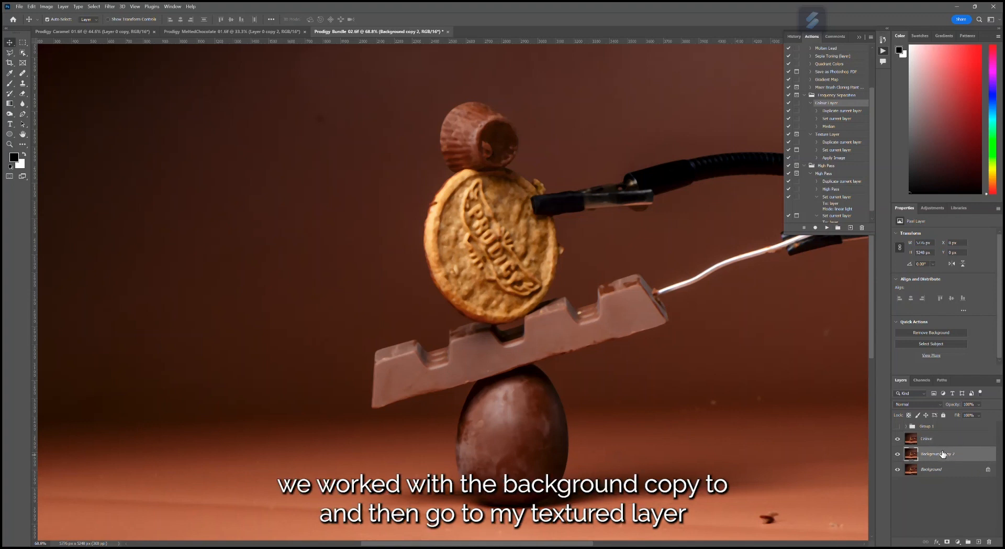
click(833, 135)
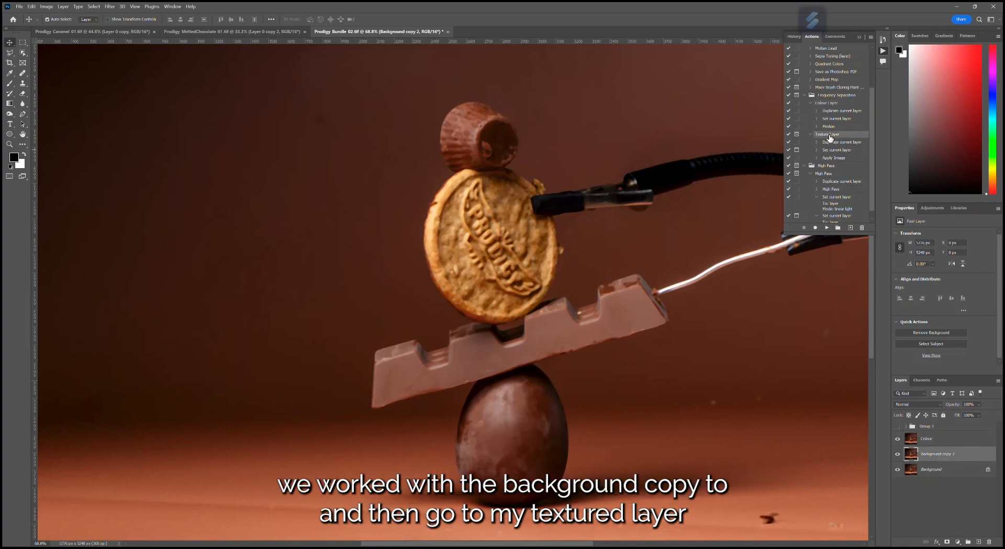
click(826, 228)
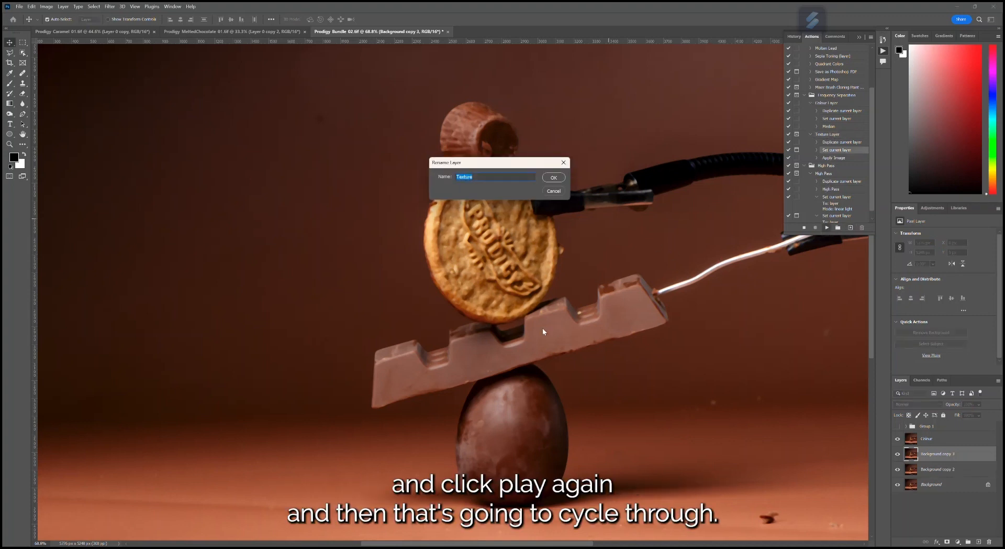
click(554, 178)
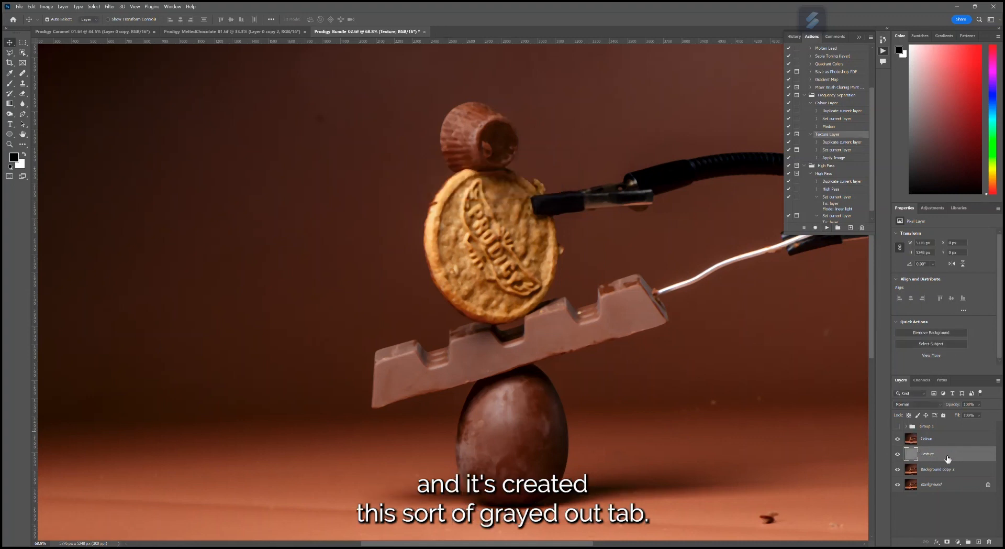
- Move the Texture layer above the Colour layer and inspect its surface detail on the biscuit and chocolate
drag(946, 436, 948, 438)
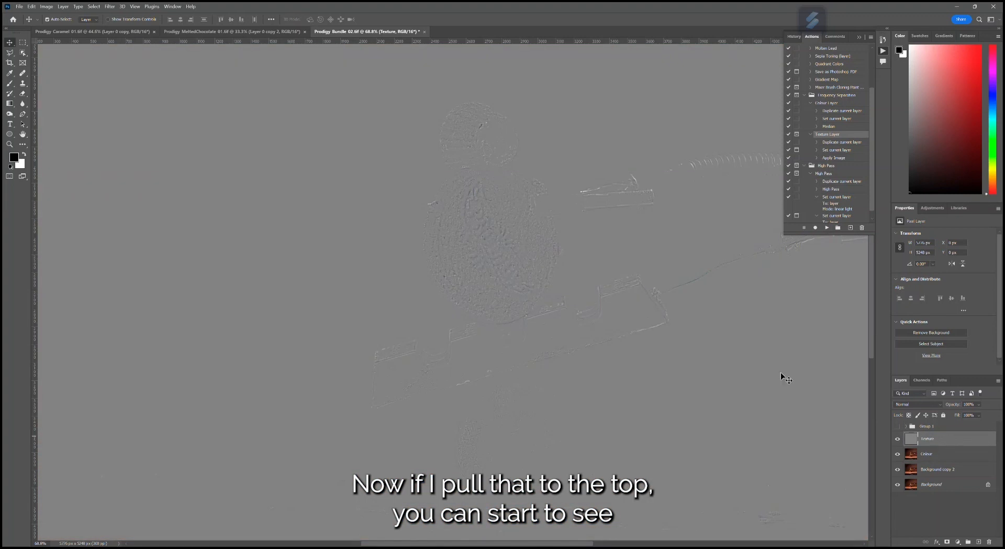
scroll(480, 261, up, 5)
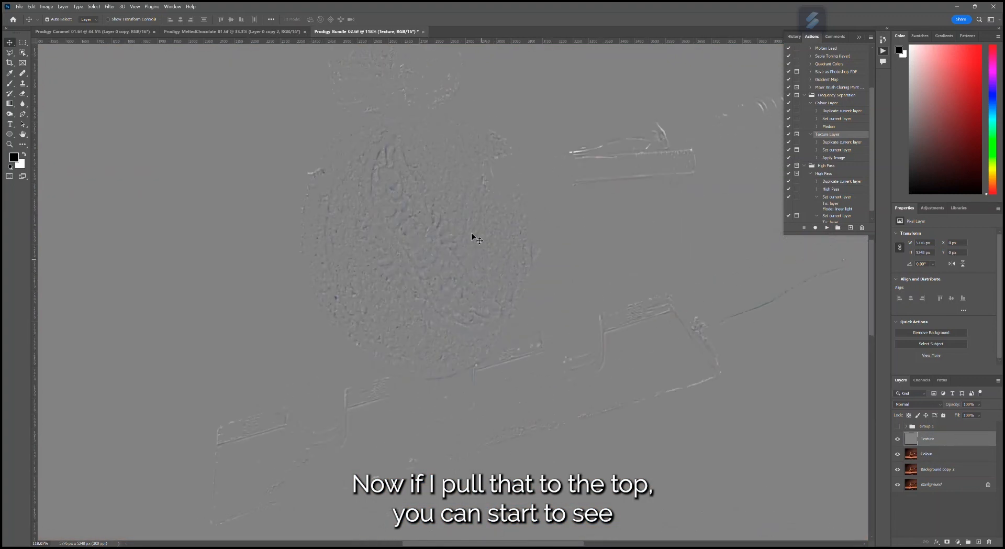
scroll(424, 256, up, 2)
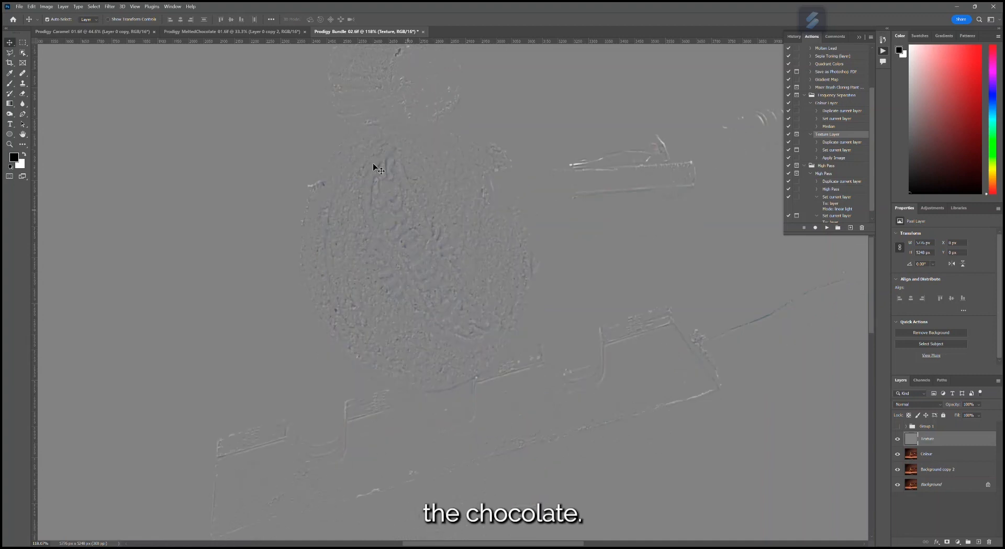
scroll(456, 303, down, 4)
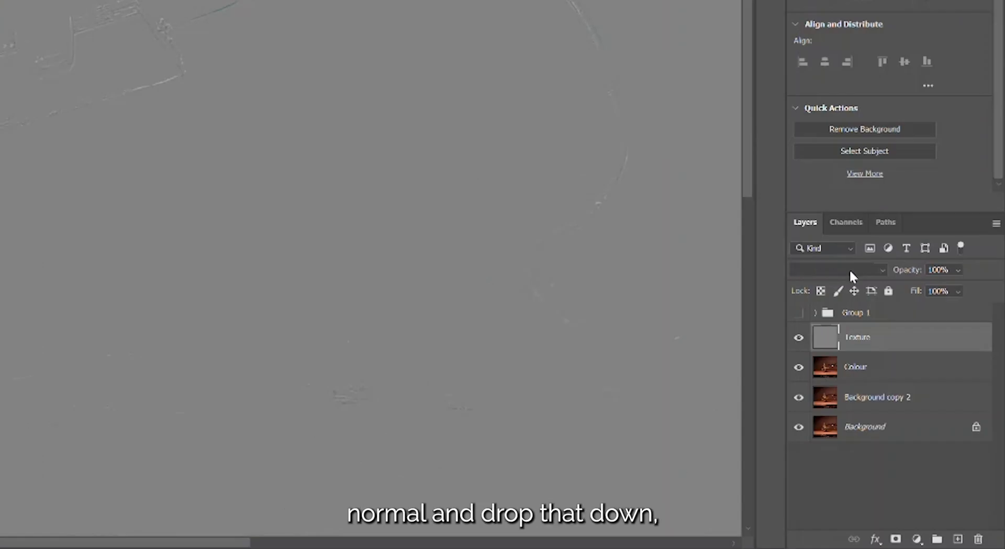
- Set the Texture layer's blend mode to Linear Light and toggle its visibility to compare the image with and without it
click(923, 404)
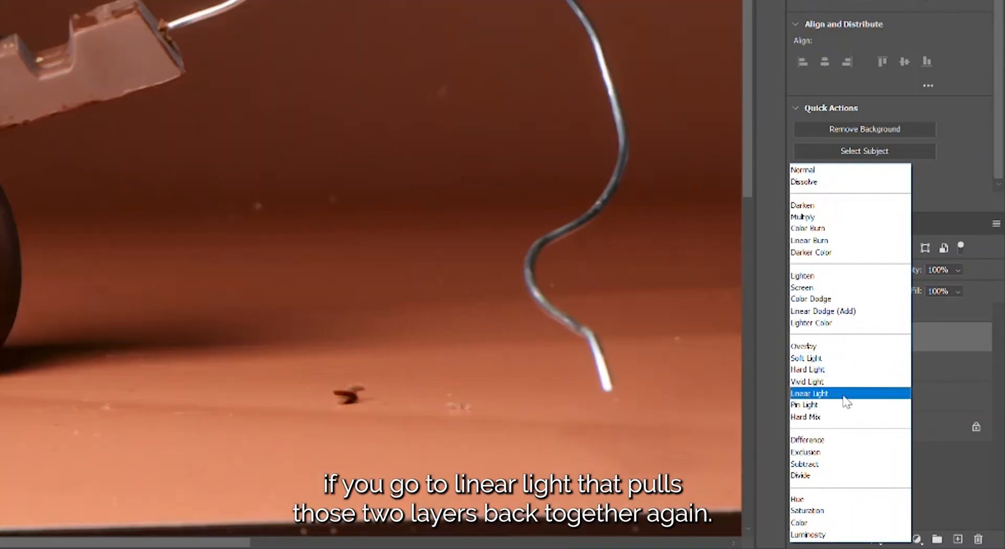
click(843, 396)
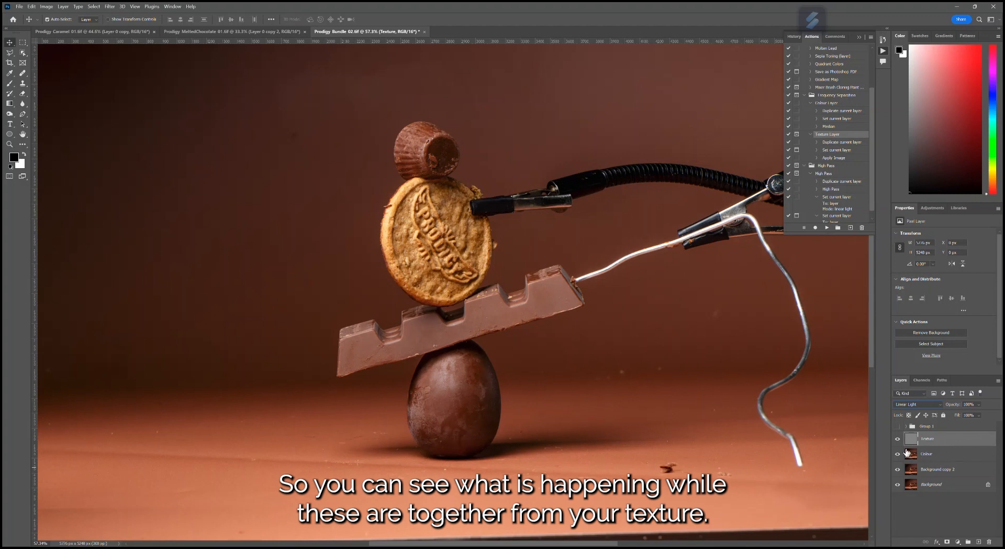
click(898, 441)
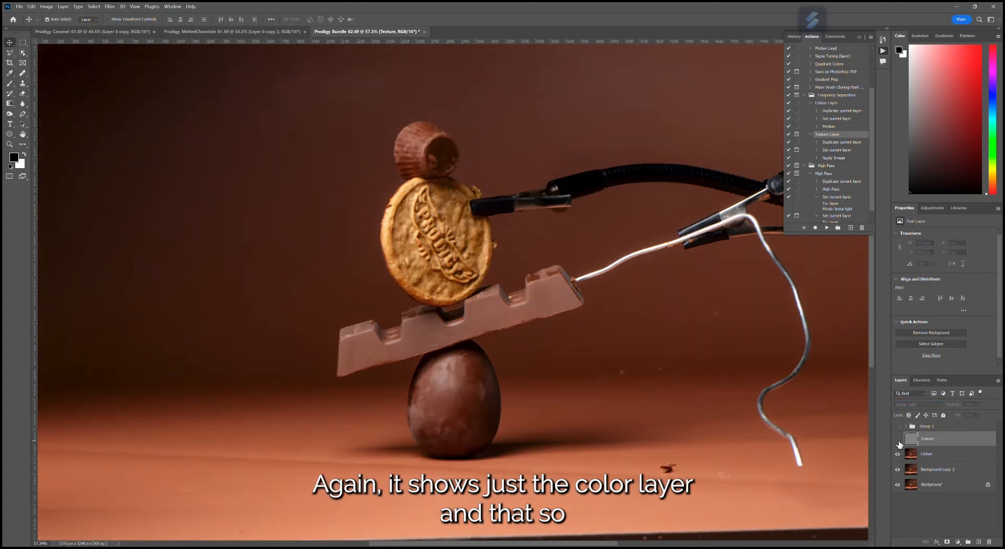
click(898, 441)
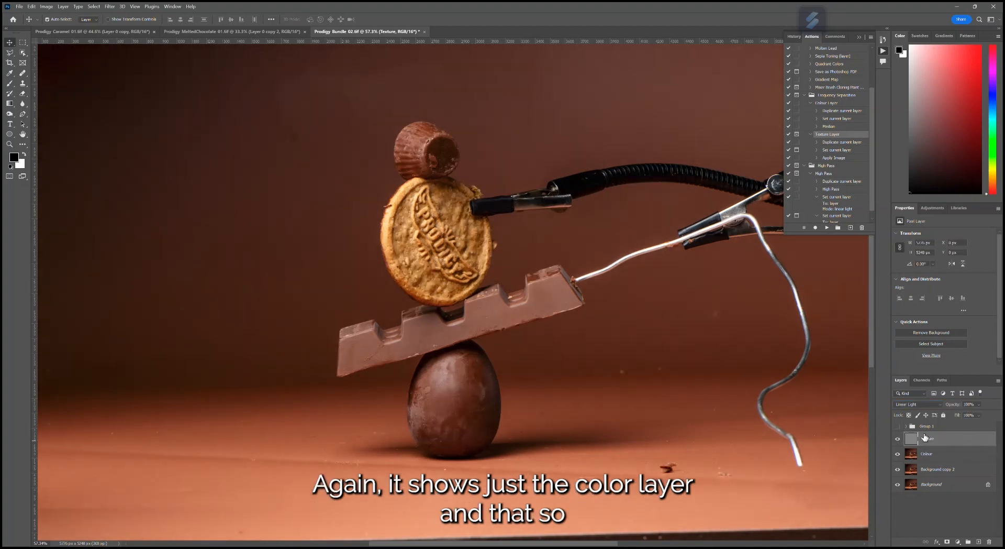
- Group the Texture and Colour layers together and toggle the group's visibility to compare it with the original
shift+click(943, 454)
drag(962, 457, 968, 541)
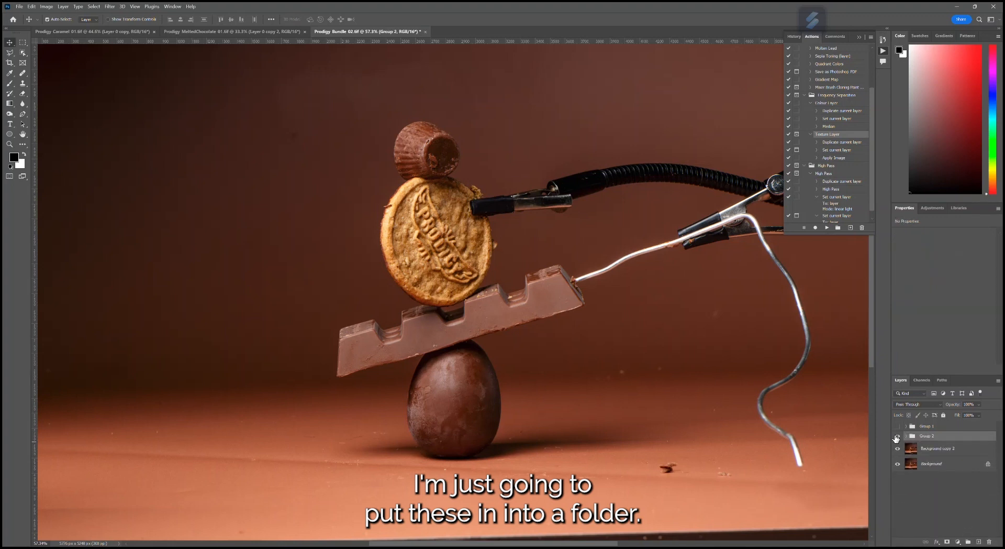
click(898, 437)
click(897, 437)
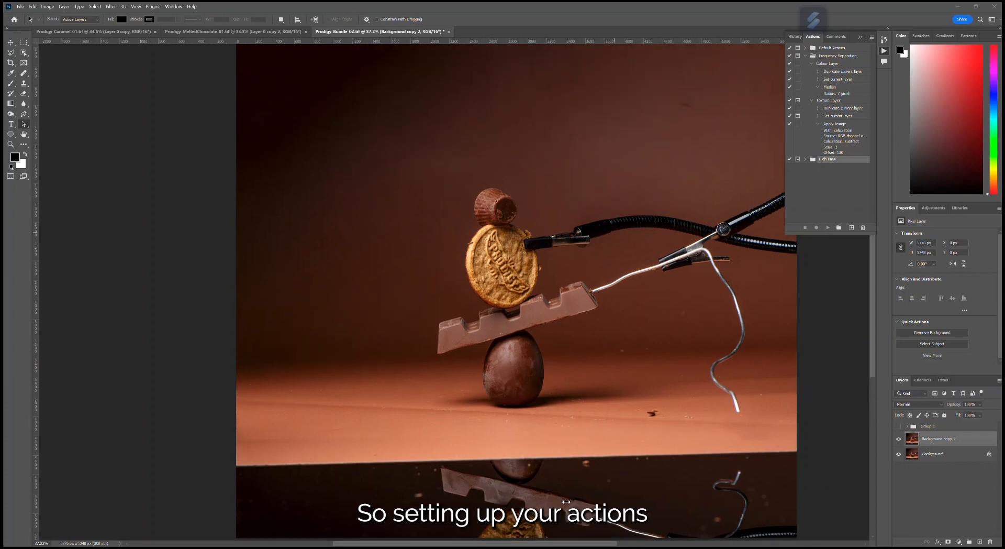
drag(595, 543, 612, 538)
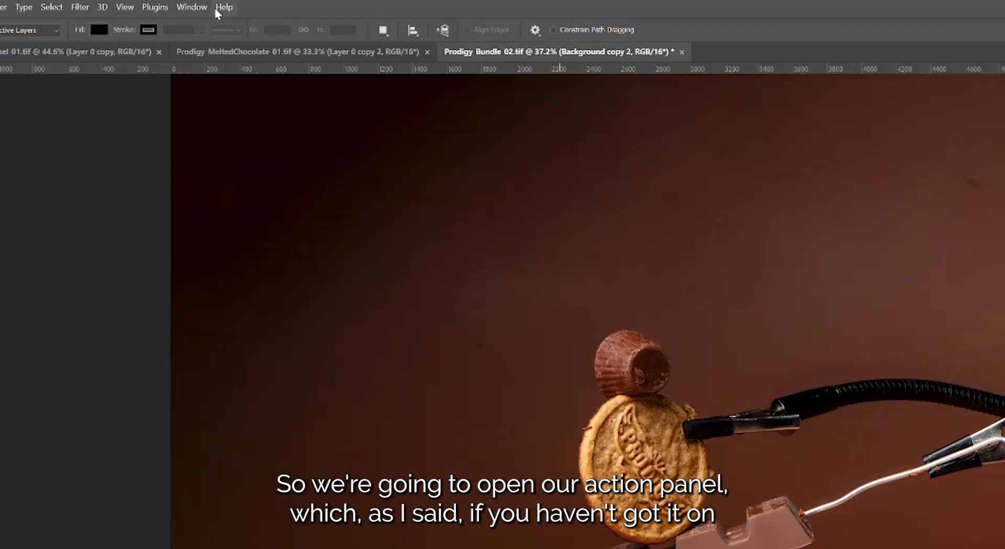
click(192, 8)
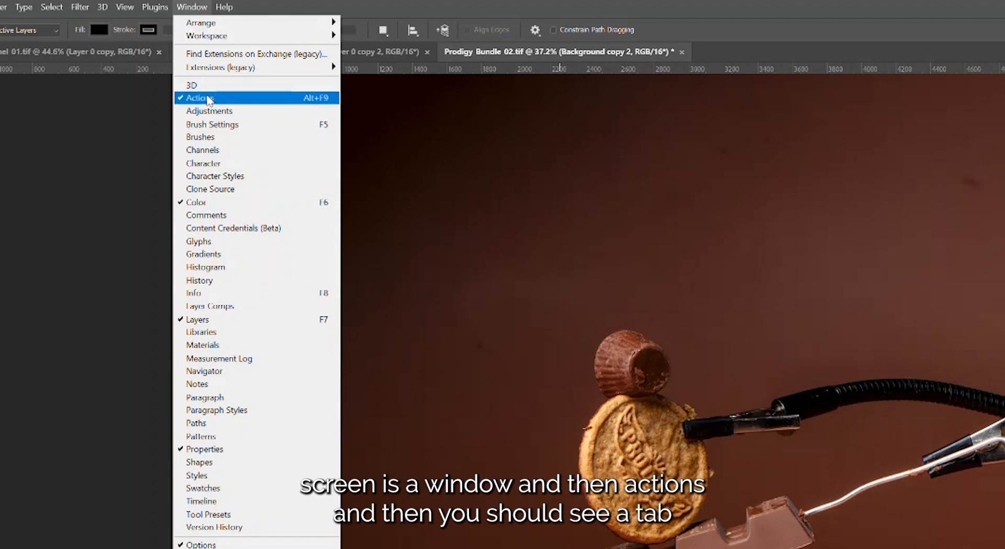
key(Escape)
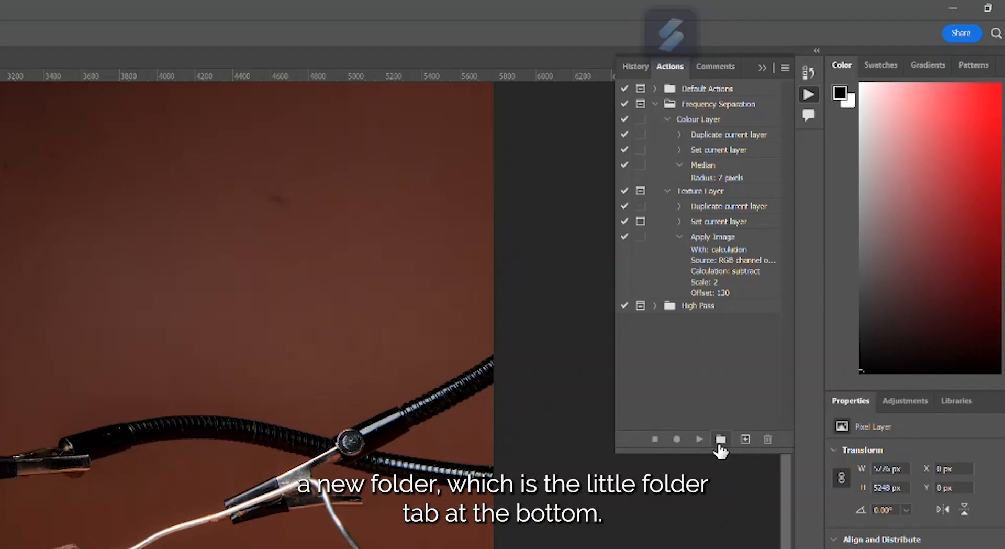
- Create a new action set named Frequency Separation
click(720, 439)
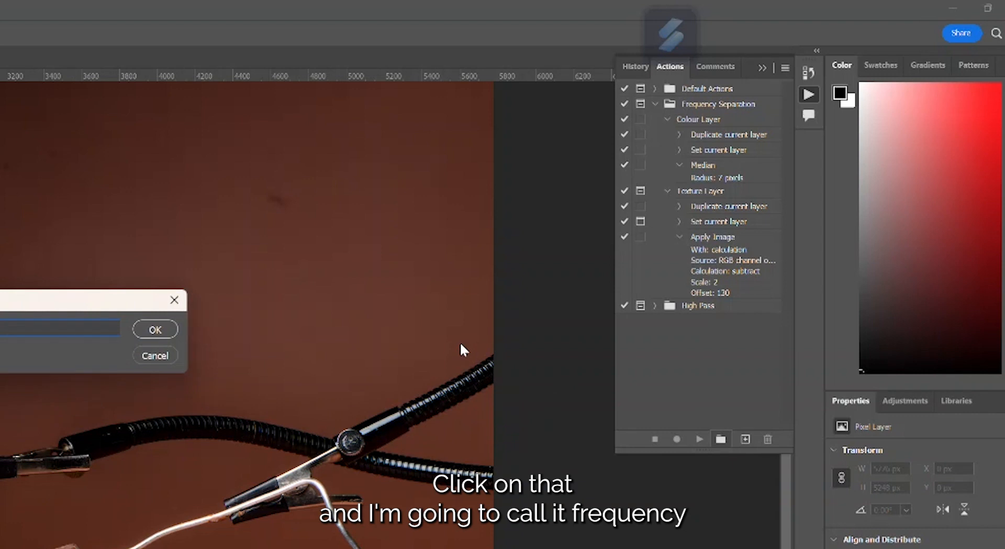
text(Frequency Separ)
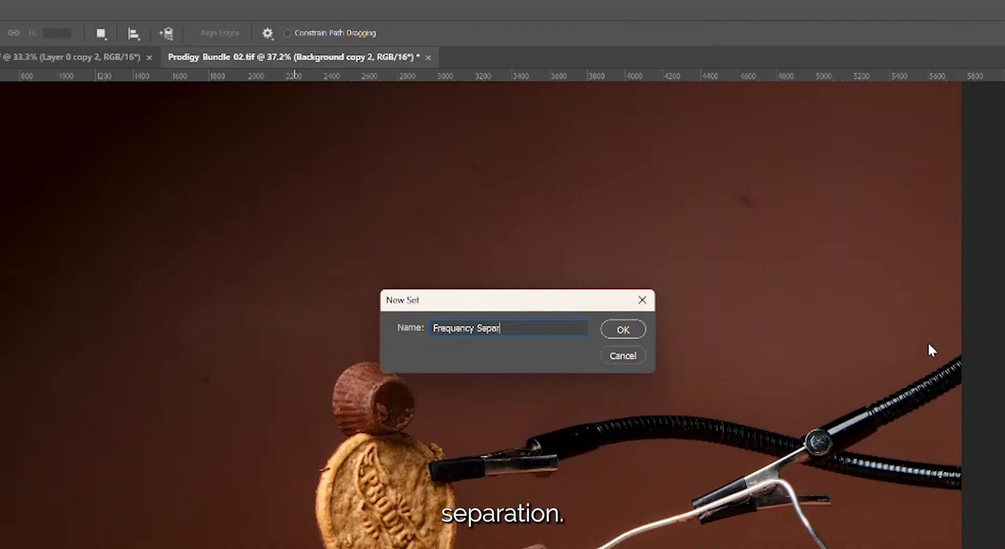
text(ation)
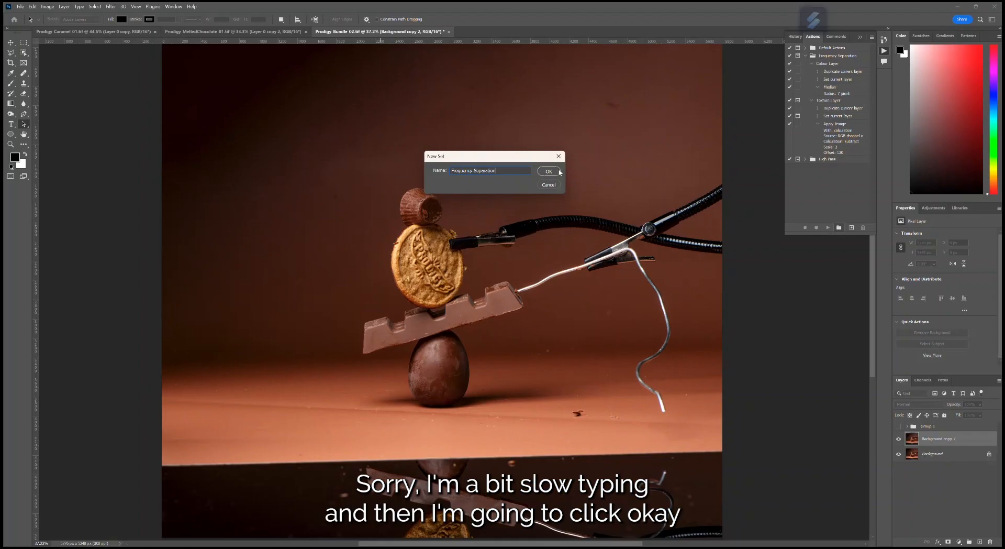
click(558, 172)
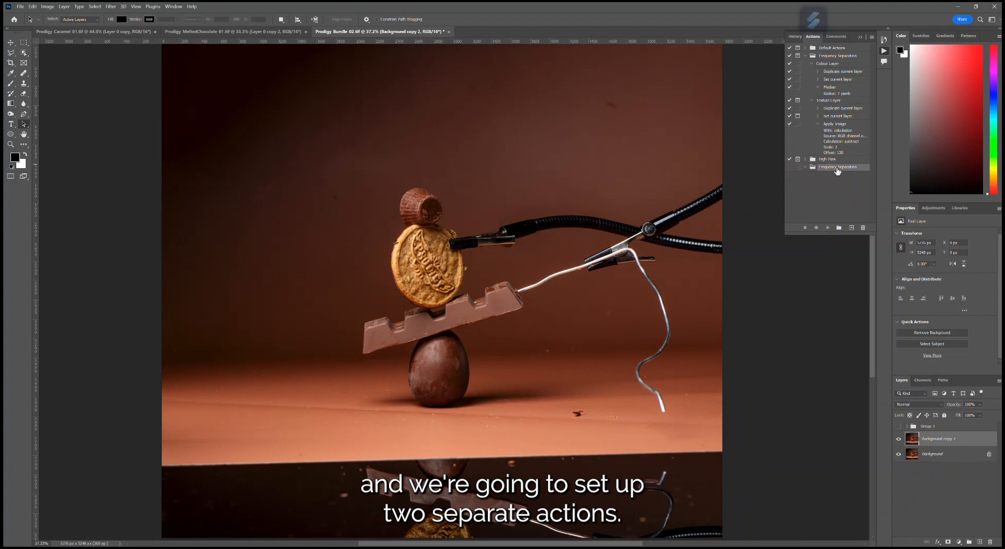
- Create an action named Colour Layer in the new Frequency Separation set and start recording it
click(851, 229)
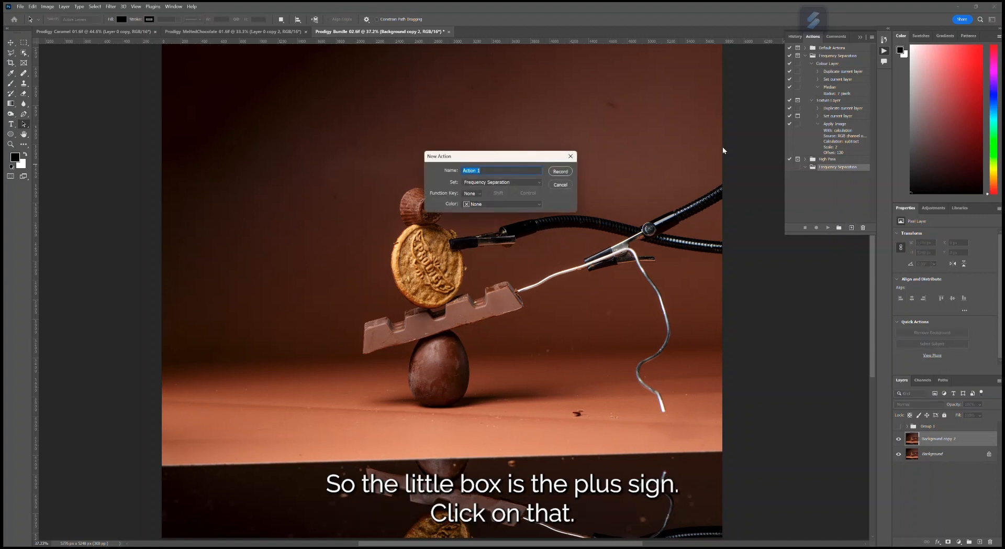
text(C)
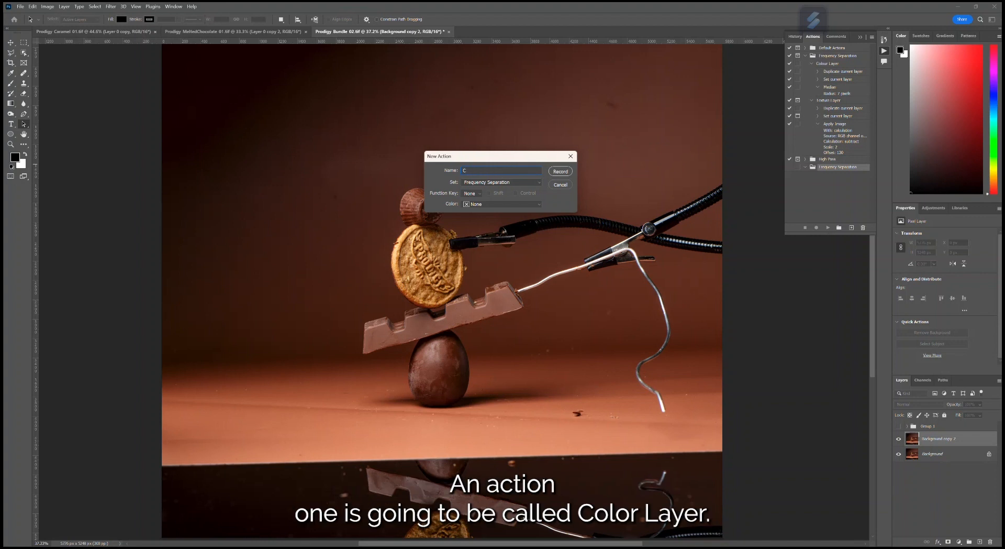
text(olour Layer)
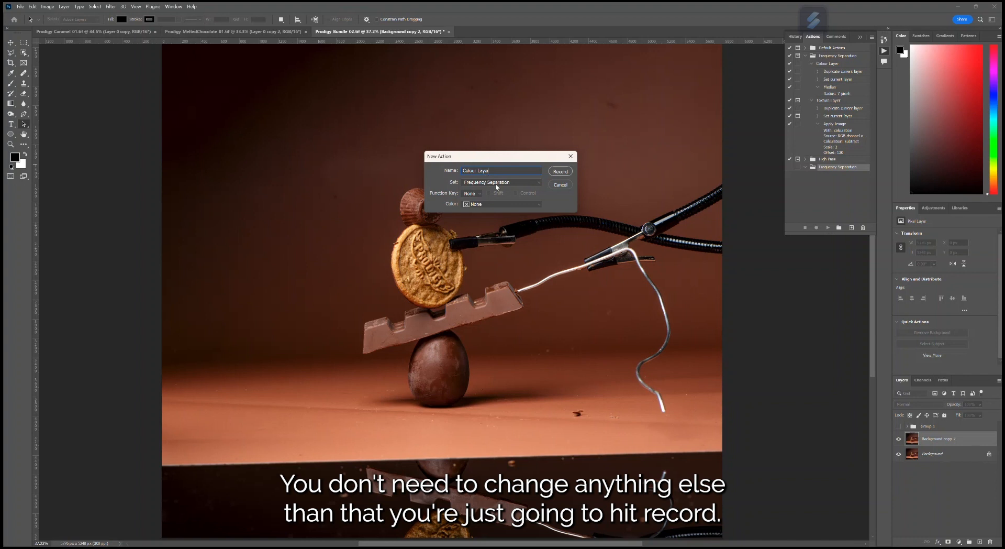
click(560, 172)
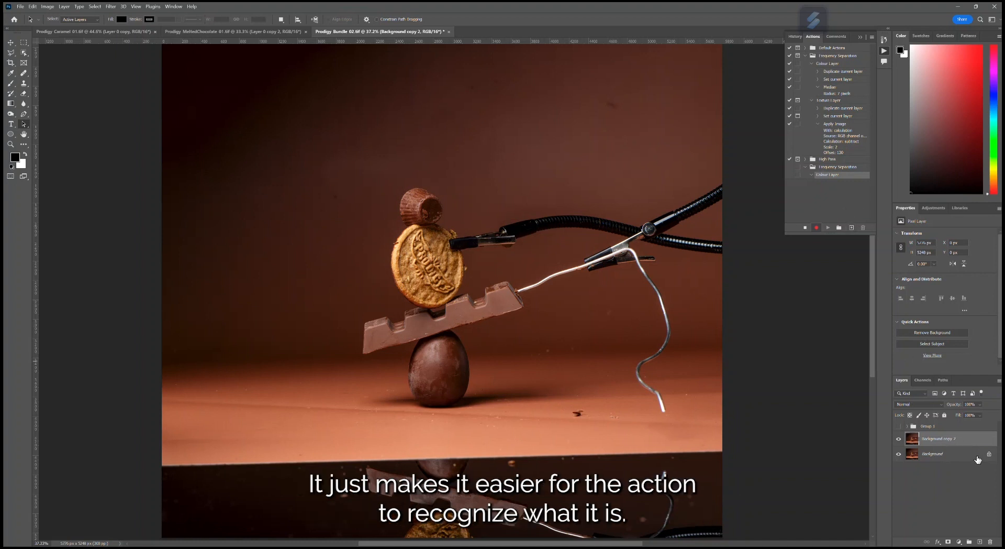
- Duplicate the Background copy 2 layer, rename the duplicate Colour Layer, and check the details of the recorded rename
drag(969, 441, 981, 544)
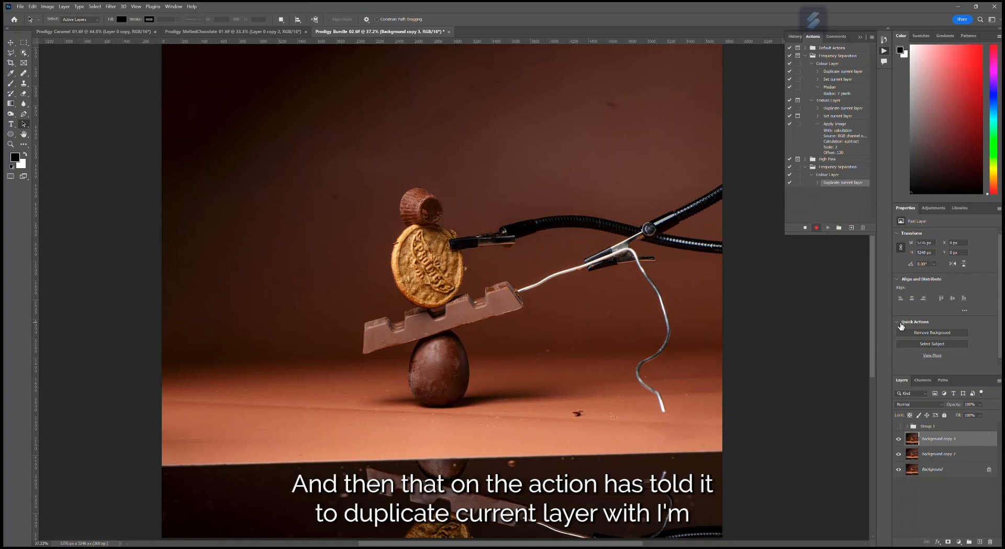
double_click(939, 439)
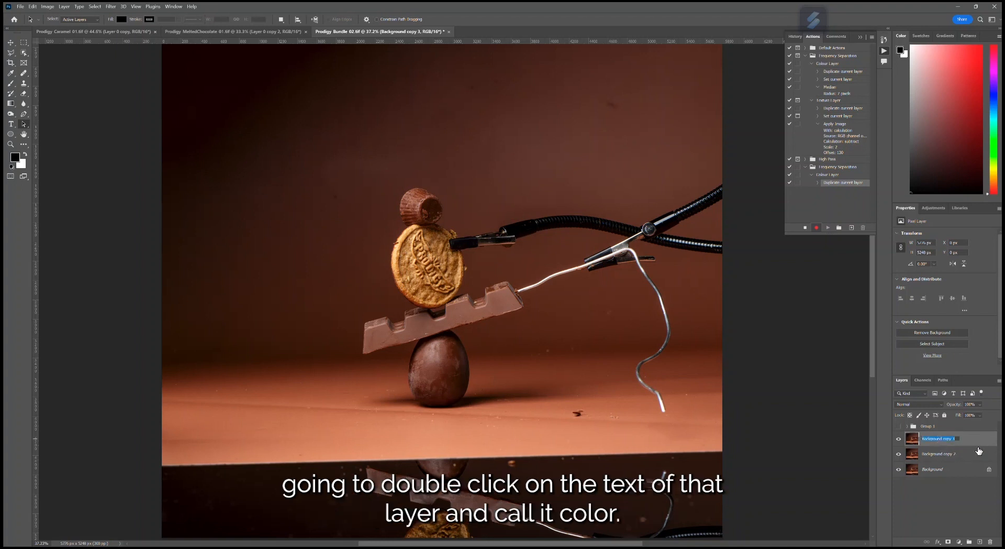
text(Colour Layer)
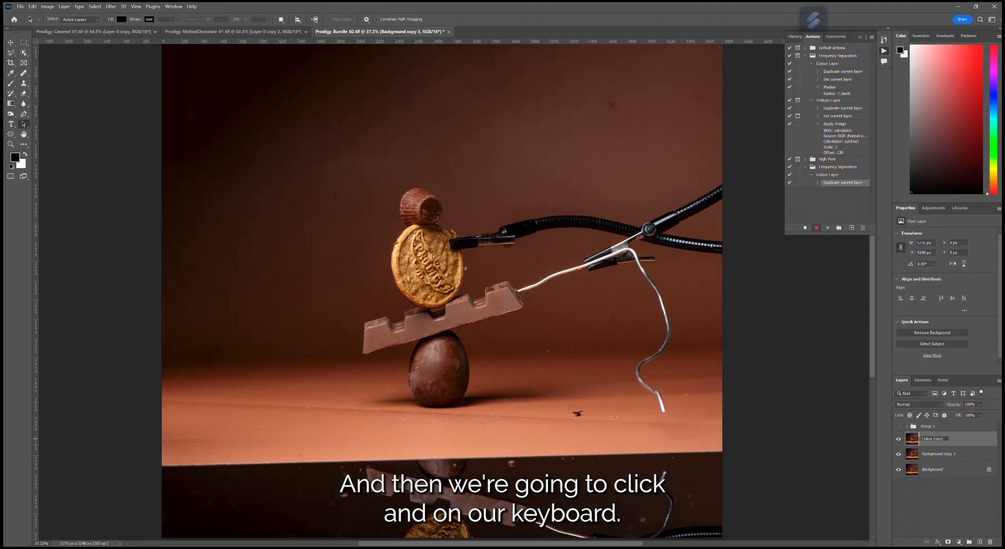
key(Return)
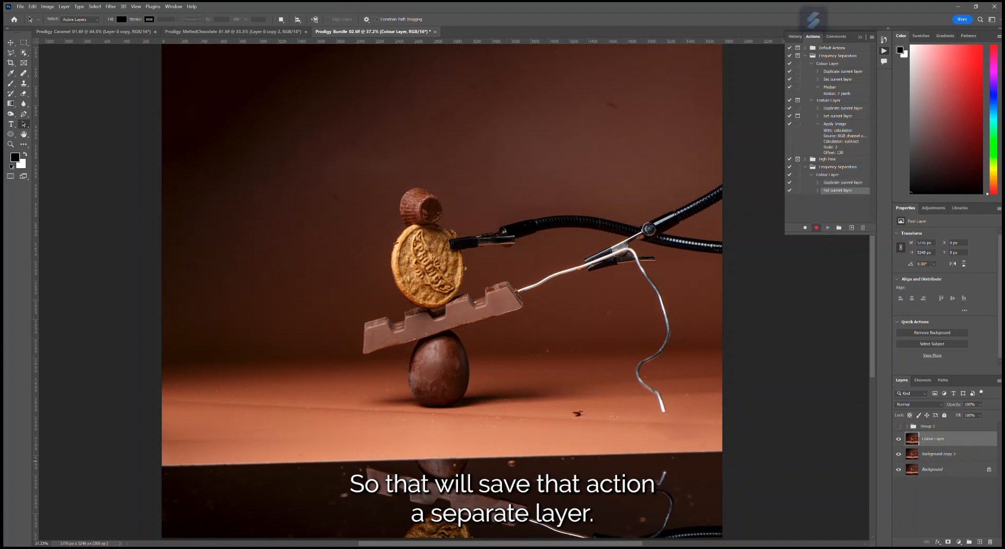
click(817, 191)
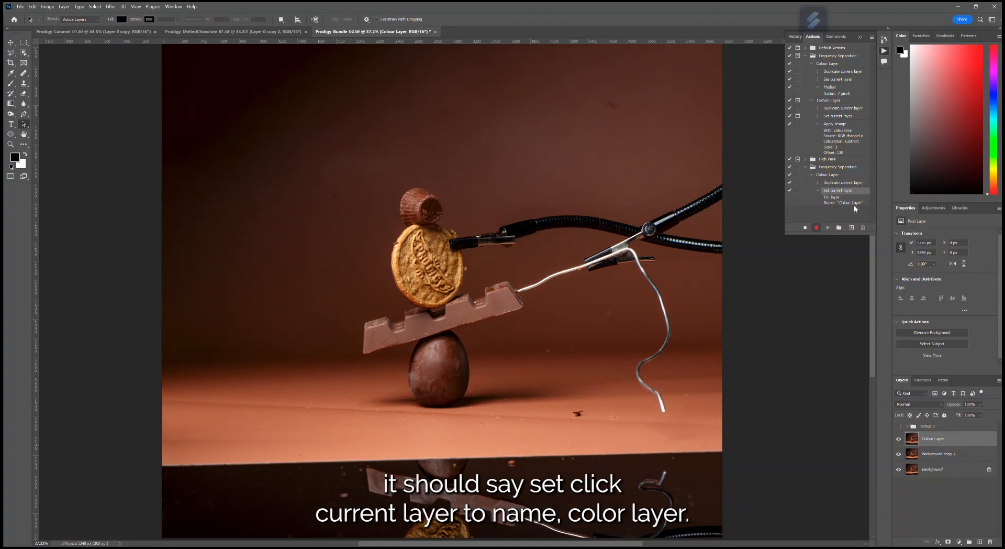
click(819, 191)
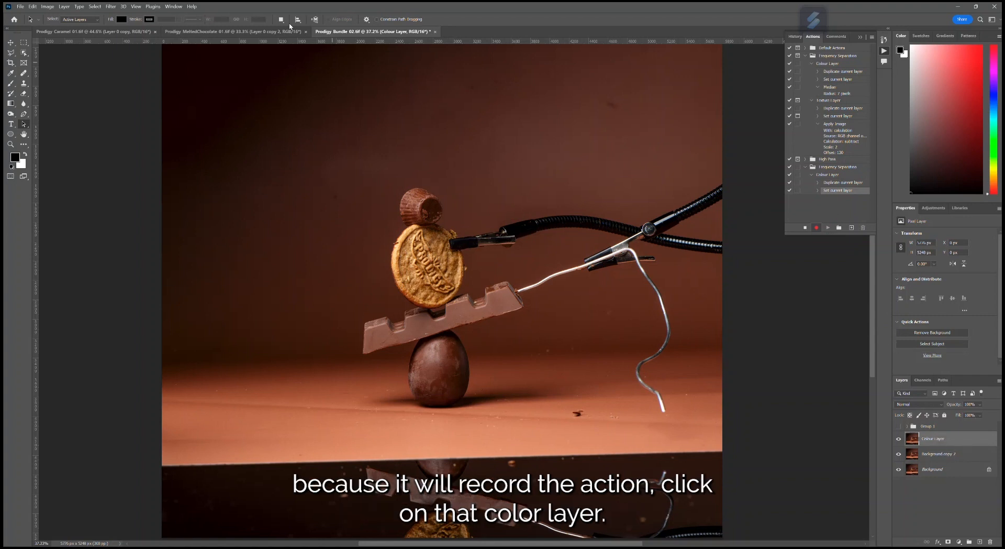
- Apply the Median noise filter with a 7-pixel radius to the Colour Layer, stop recording, and inspect the softened image
click(110, 7)
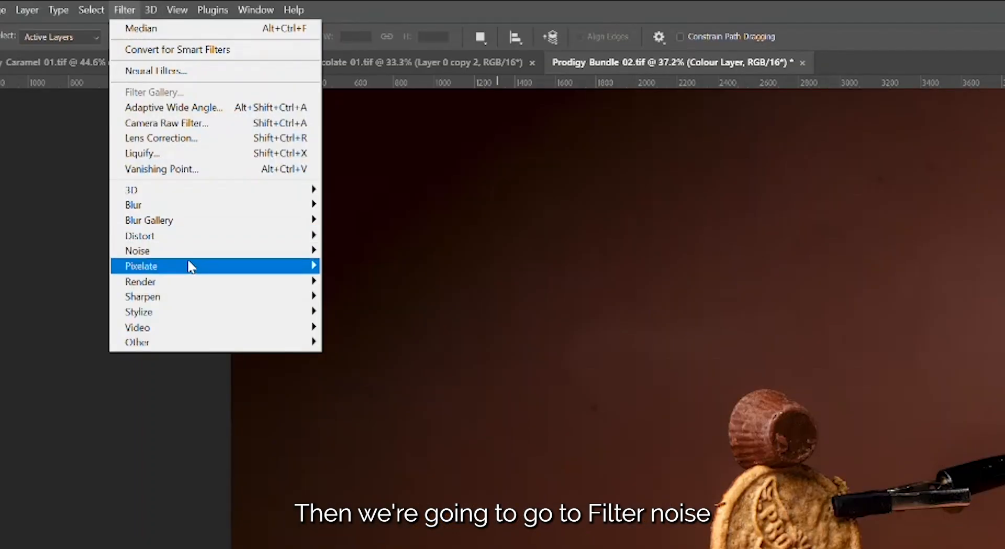
mouse_move(143, 123)
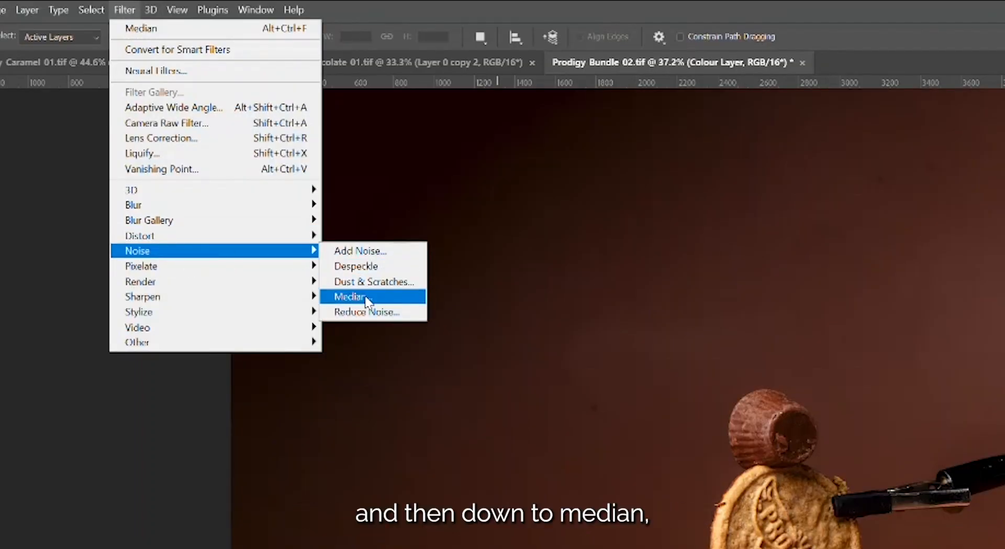
click(350, 297)
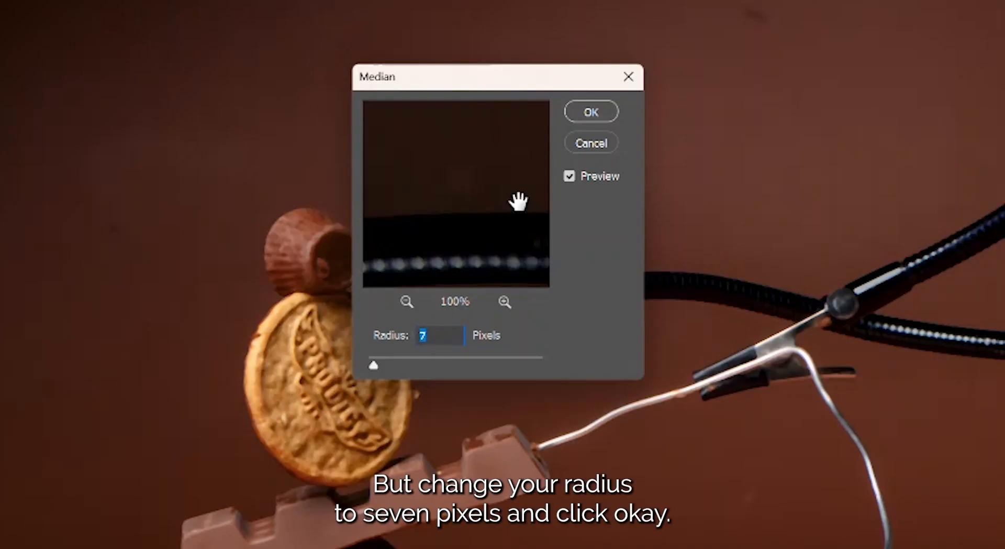
click(602, 114)
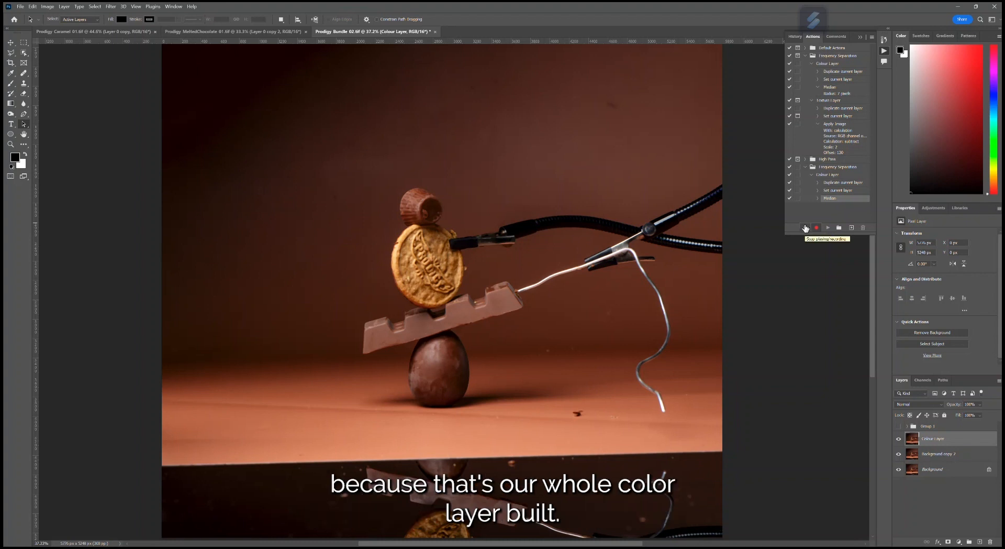
click(806, 228)
scroll(404, 288, up, 6)
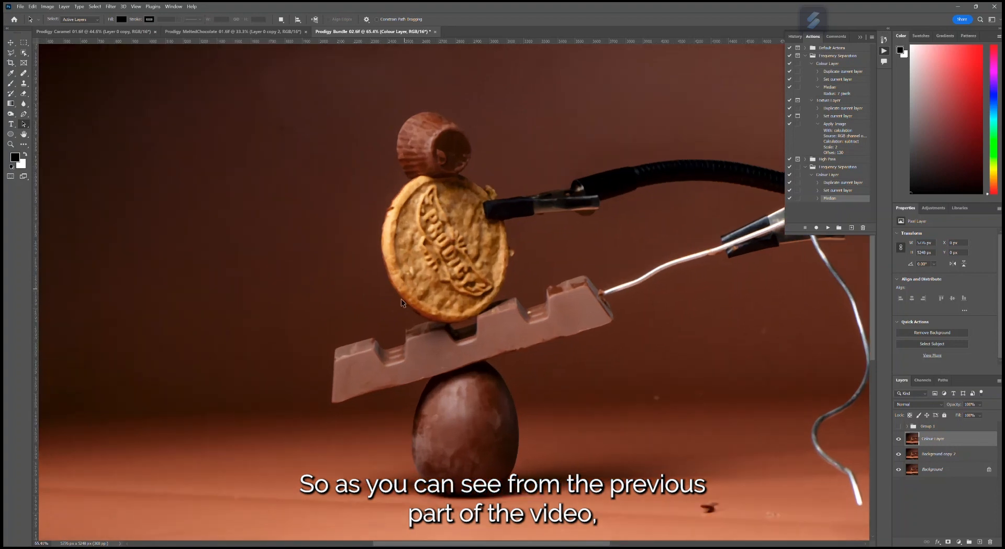
scroll(403, 290, up, 1)
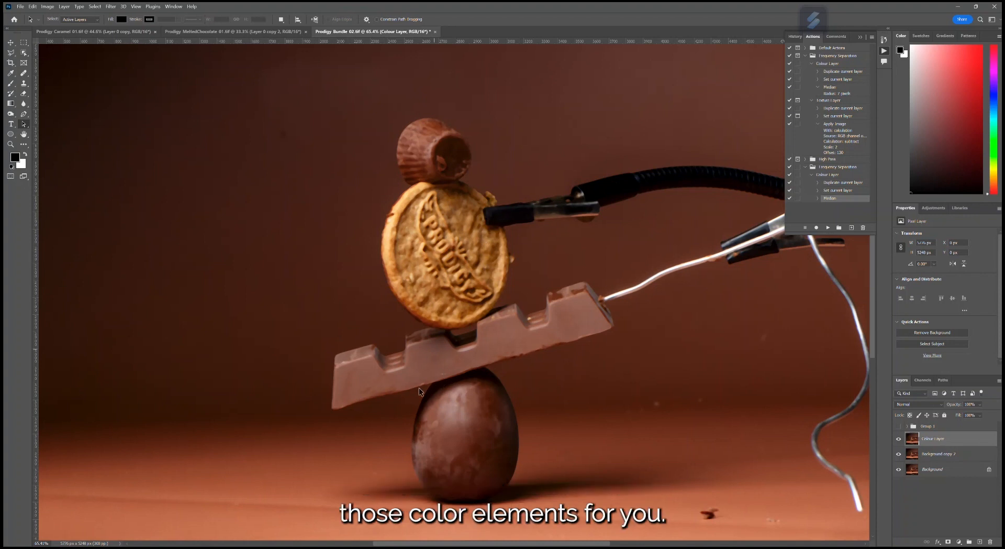
scroll(675, 328, down, 3)
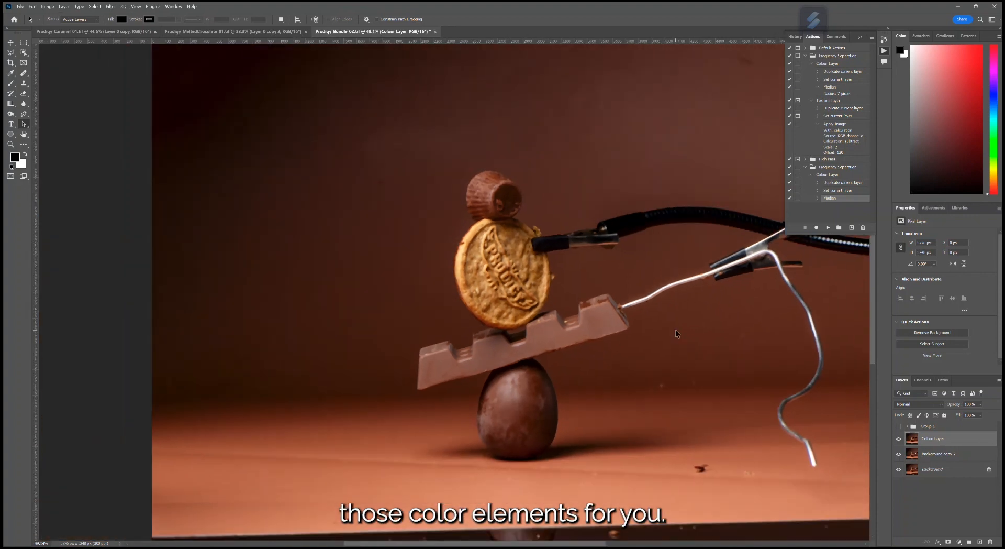
scroll(606, 245, down, 1)
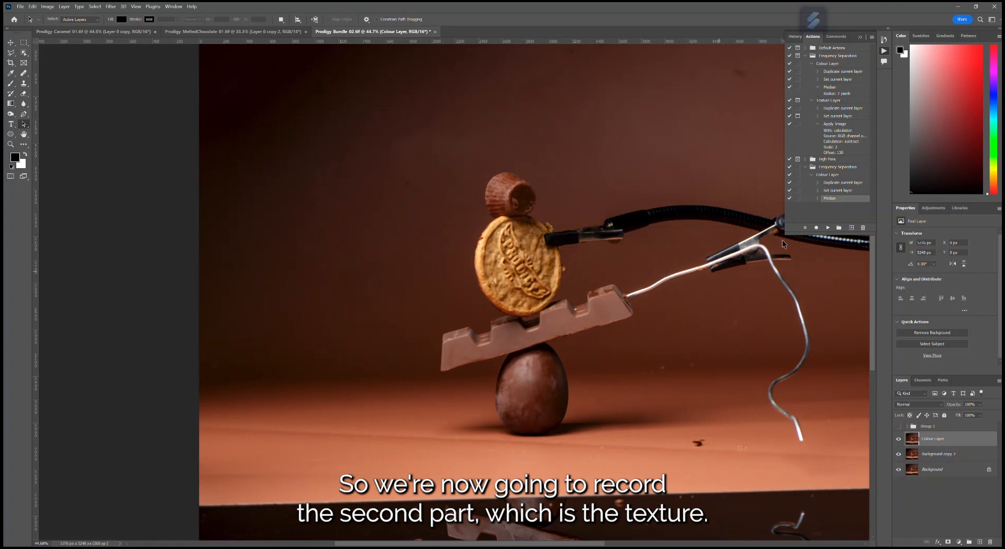
- With Background copy 2 as the active layer, start recording an action named Texture Layer in the new Frequency Separation set
click(945, 454)
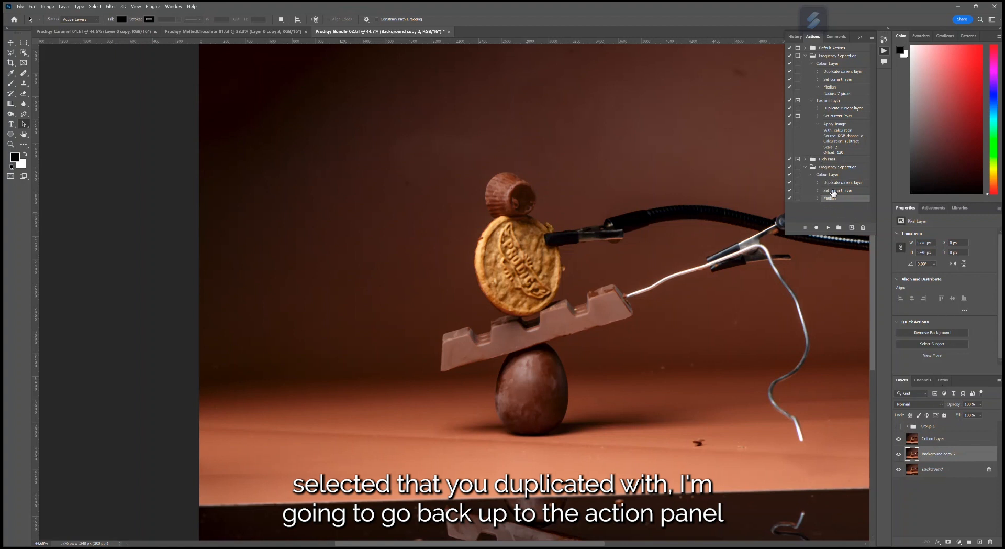
click(852, 229)
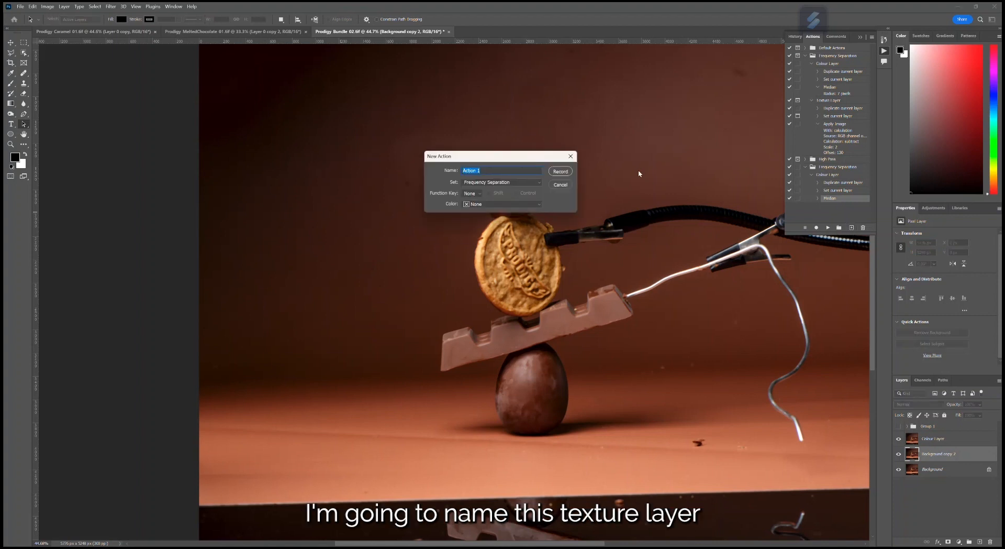
text(Texture Layer)
click(560, 172)
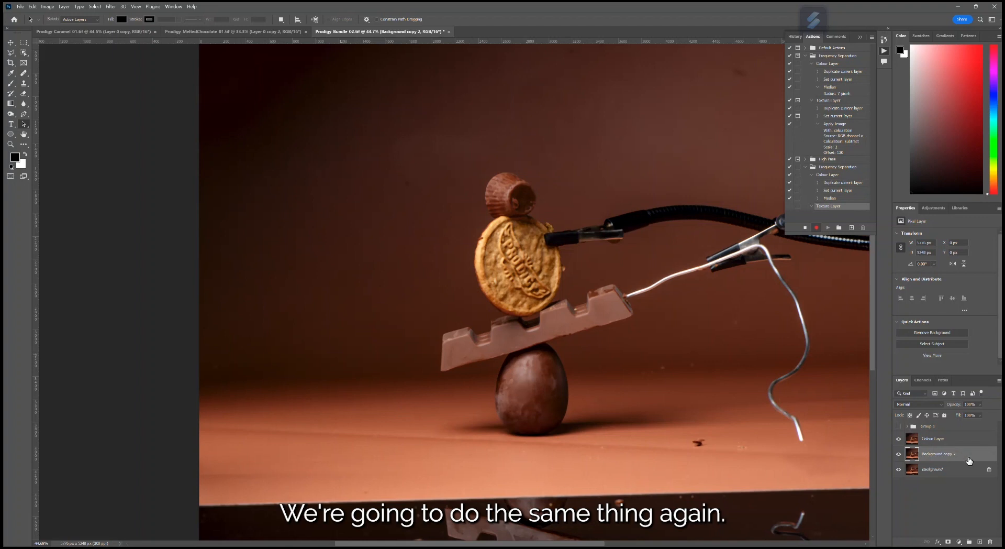
- Duplicate the Background copy 2 layer and rename the duplicate Texture Layer
drag(964, 457, 980, 541)
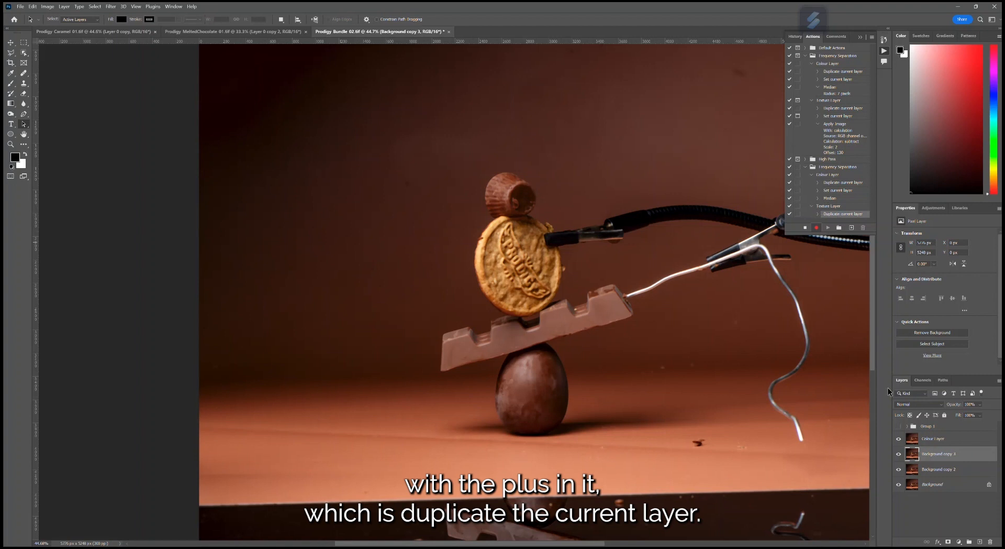
double_click(943, 454)
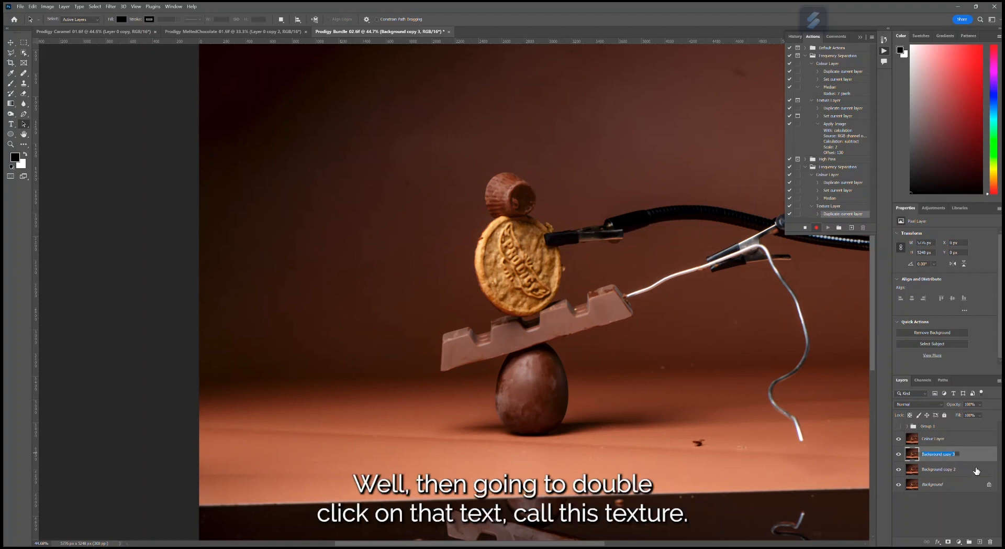
text(Texture Layer)
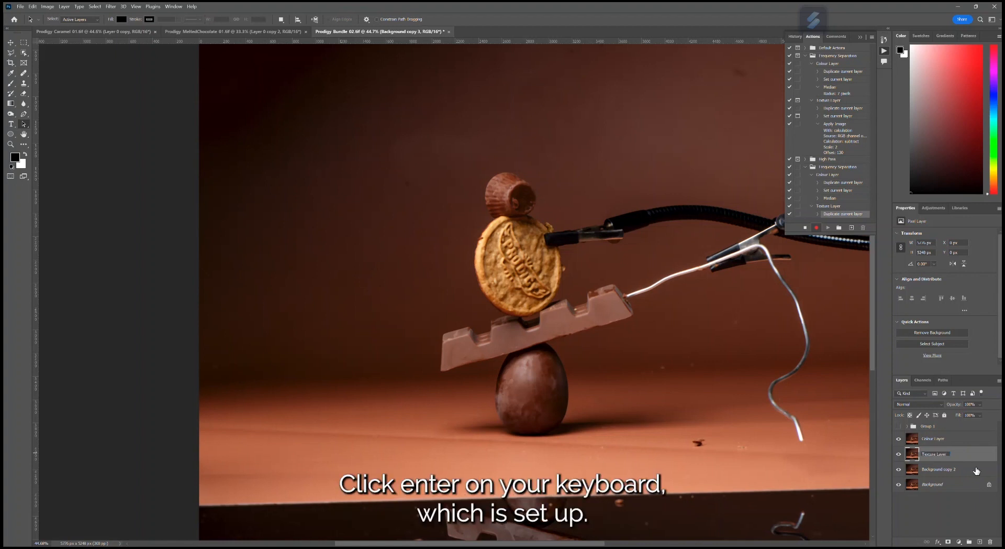
key(Return)
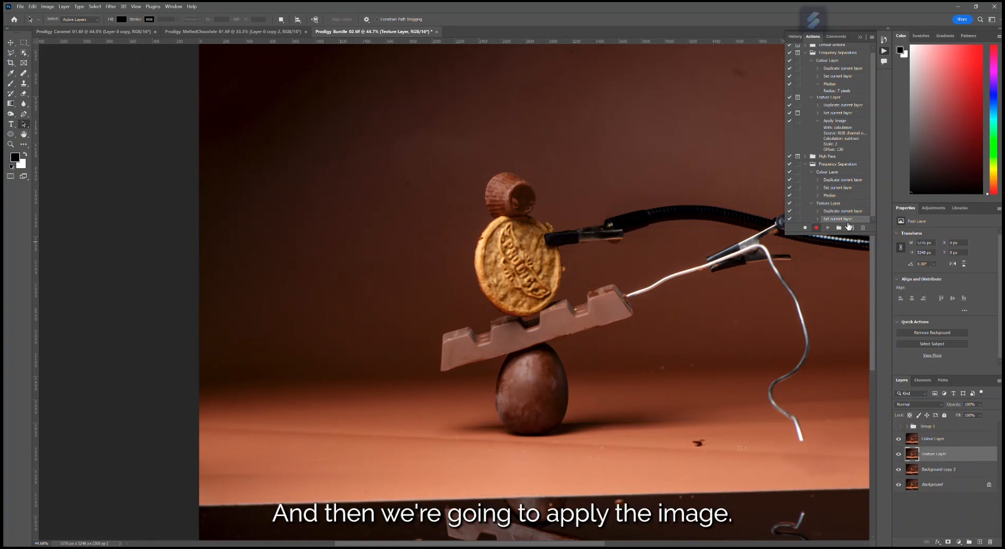
- Run Apply Image on the Texture Layer with the Merged RGB source, Subtract blending, scale 2 and offset 130, and stop recording
click(48, 7)
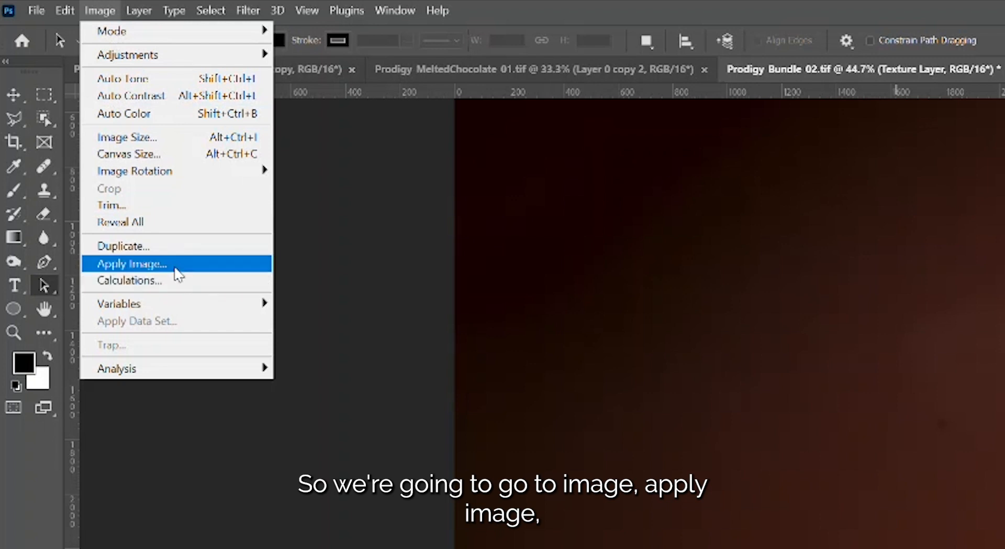
click(175, 267)
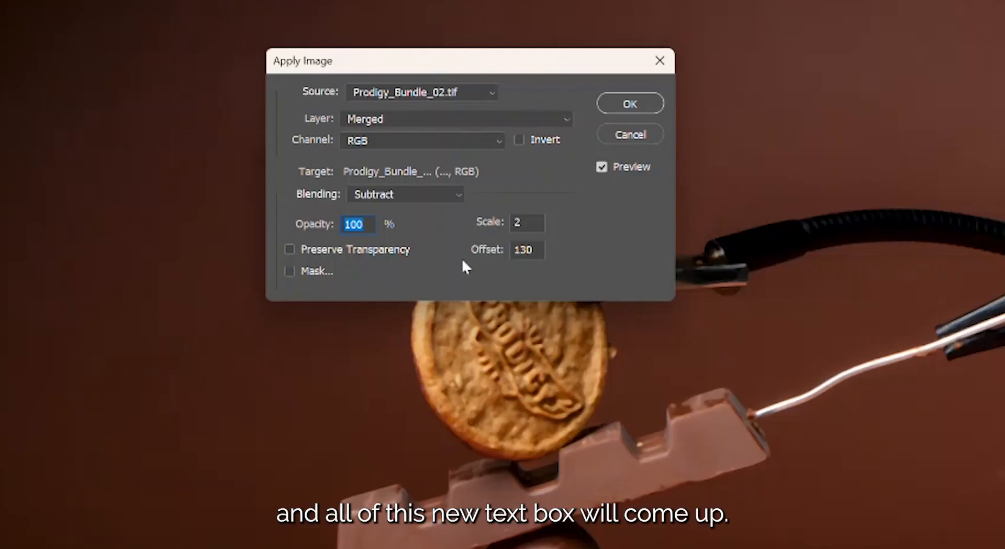
drag(522, 67, 550, 35)
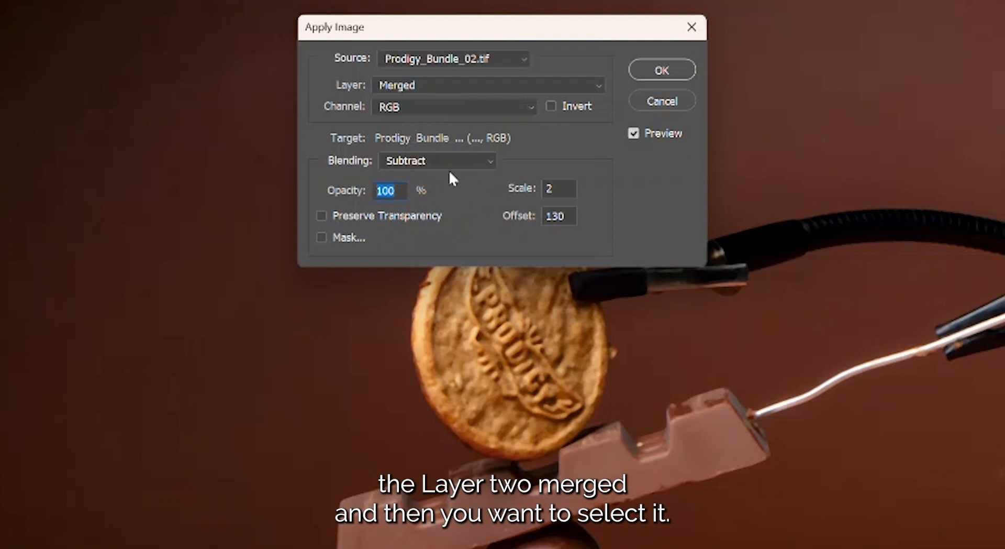
click(429, 160)
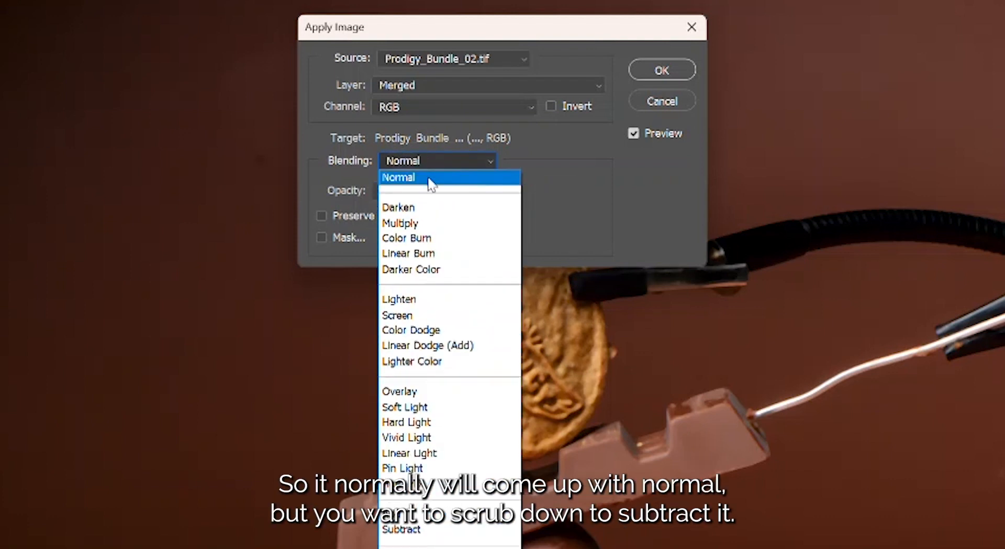
click(431, 181)
click(435, 161)
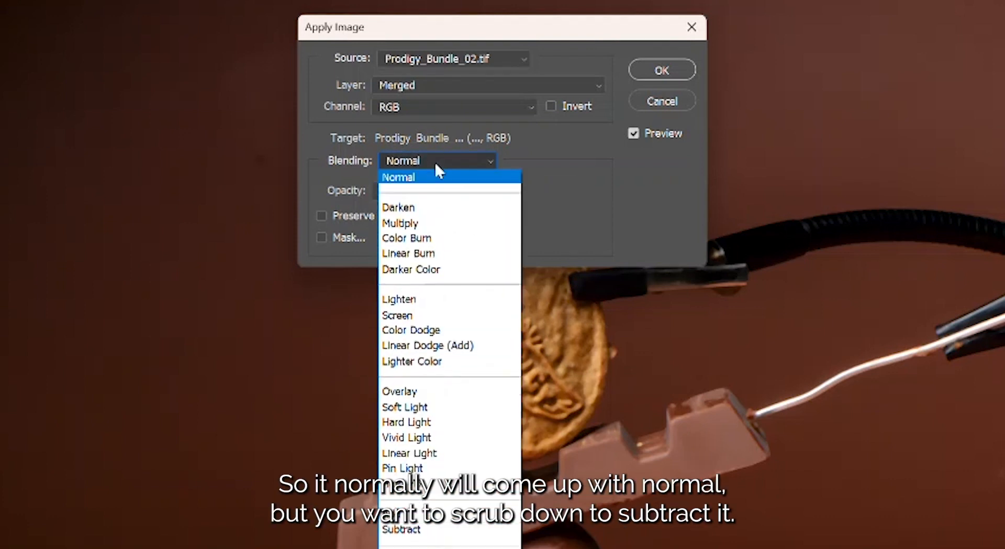
click(429, 529)
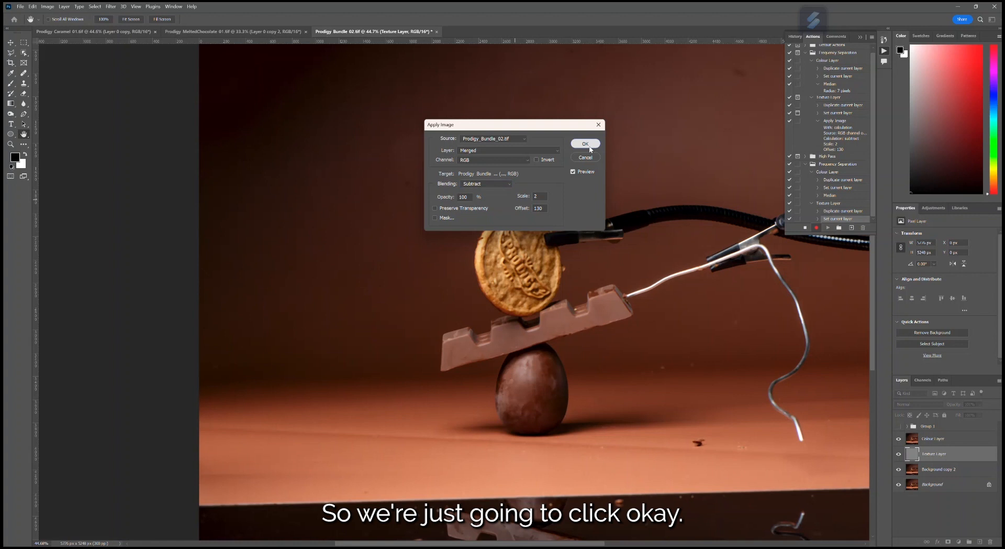
click(585, 143)
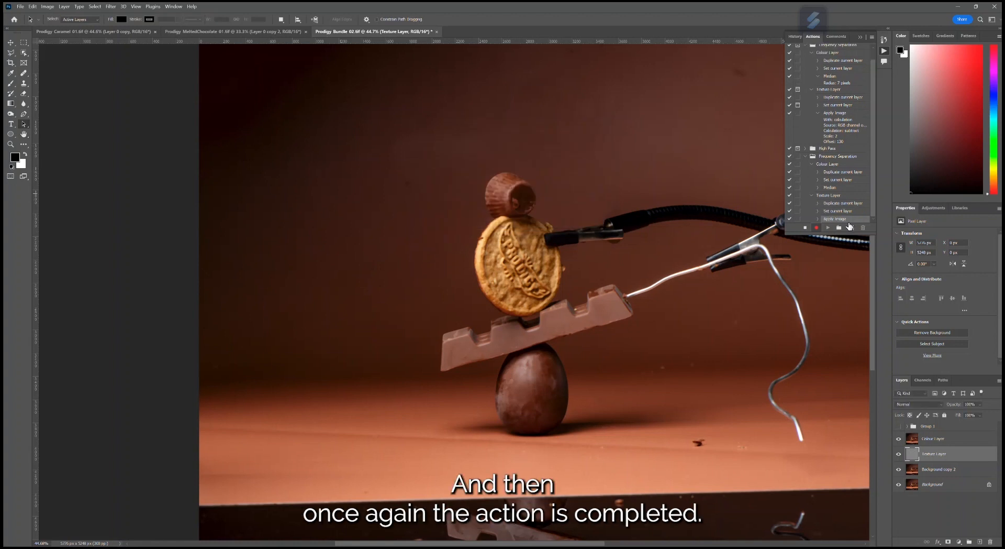
click(805, 232)
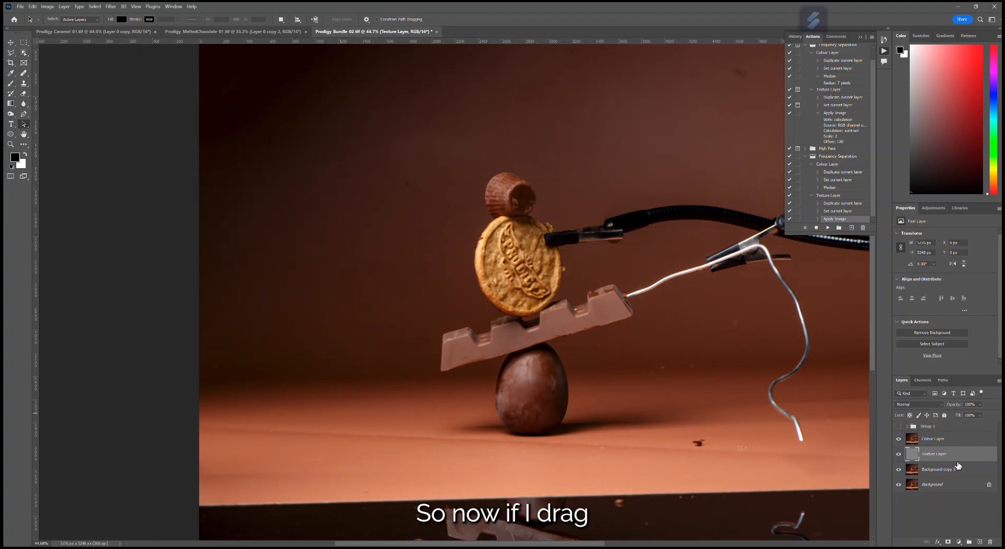
- Move the Texture Layer above the Colour Layer and set its blend mode to Linear Light
drag(952, 455, 947, 436)
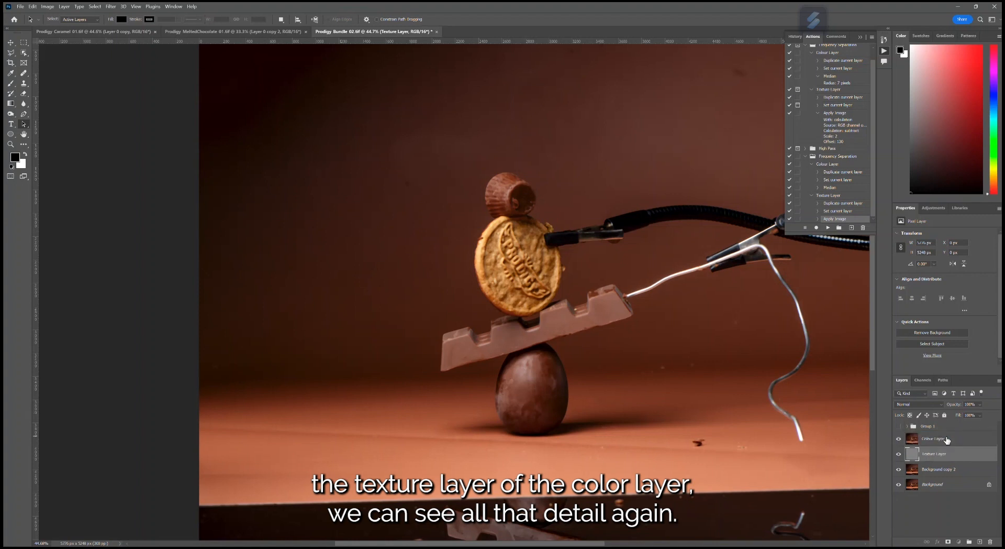
scroll(540, 266, up, 3)
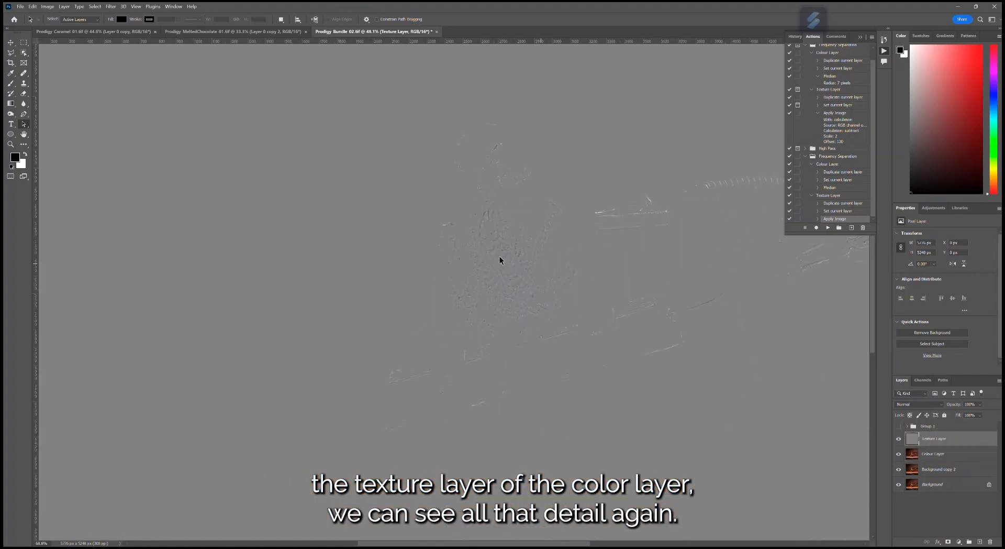
scroll(680, 343, down, 3)
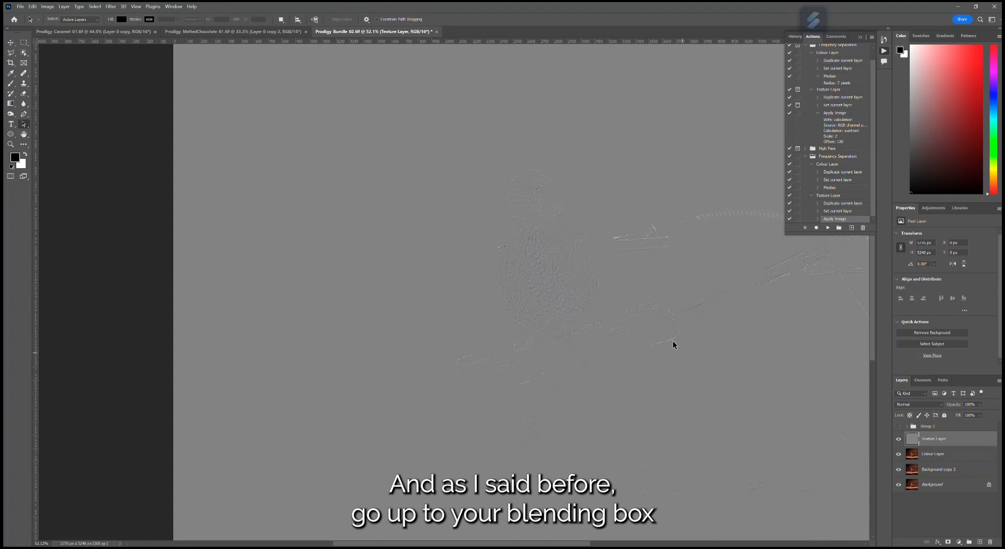
click(936, 405)
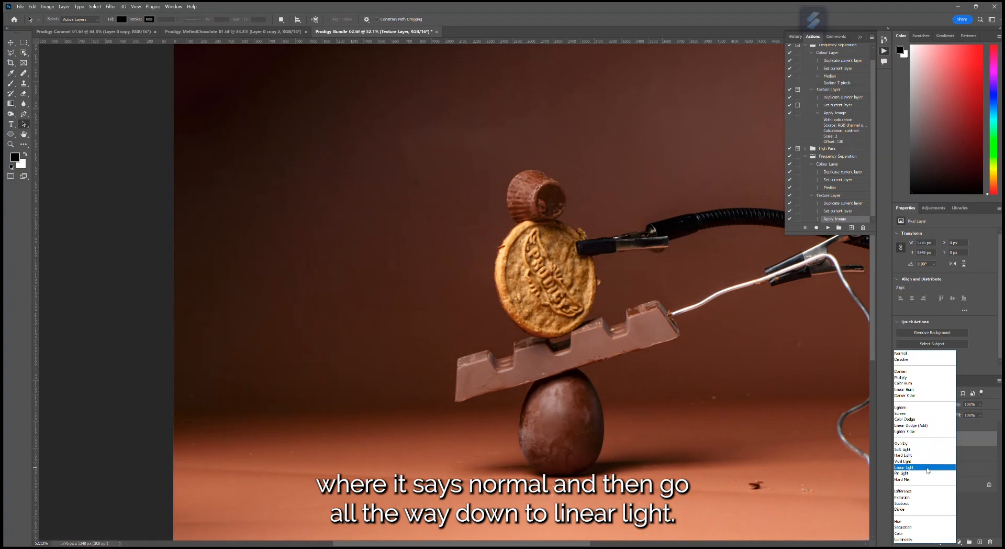
click(926, 467)
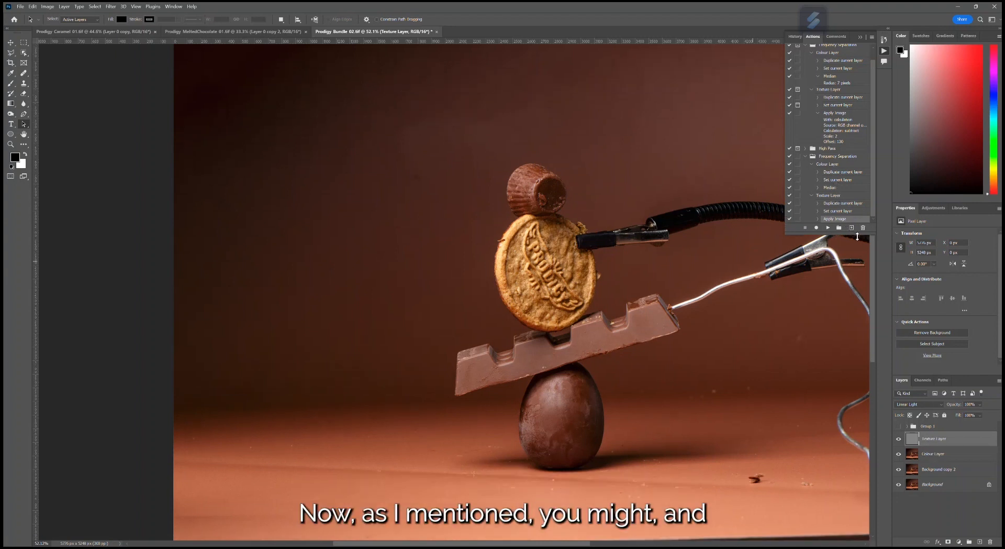
- Enlarge the actions list and delete the Texture Layer and Colour Layer from the document
drag(857, 238, 856, 333)
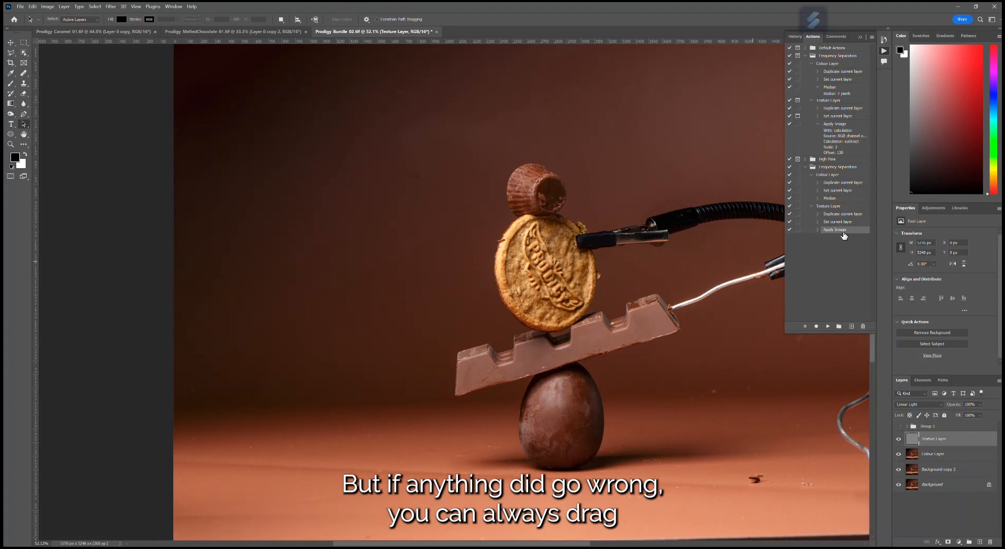
drag(844, 234, 864, 327)
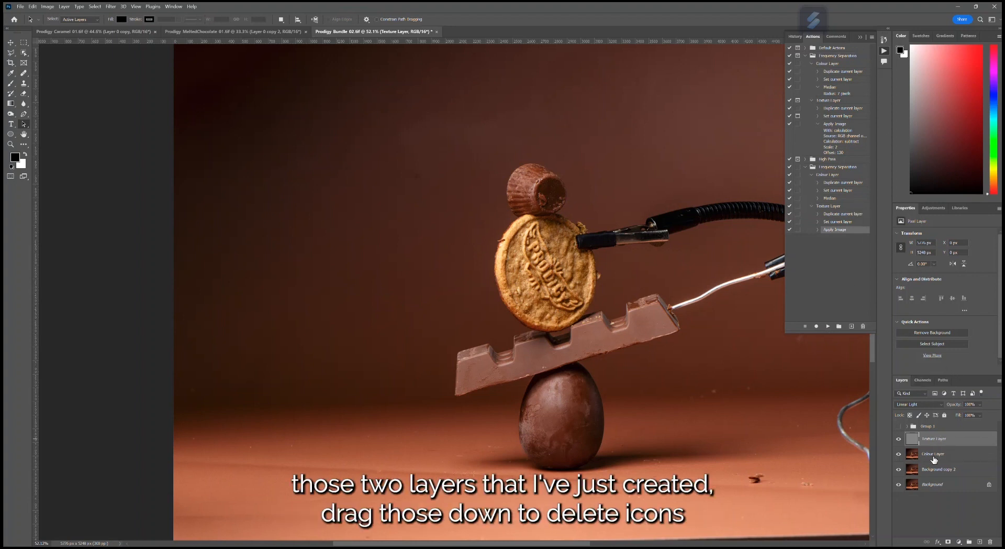
shift+click(958, 455)
drag(966, 456, 994, 542)
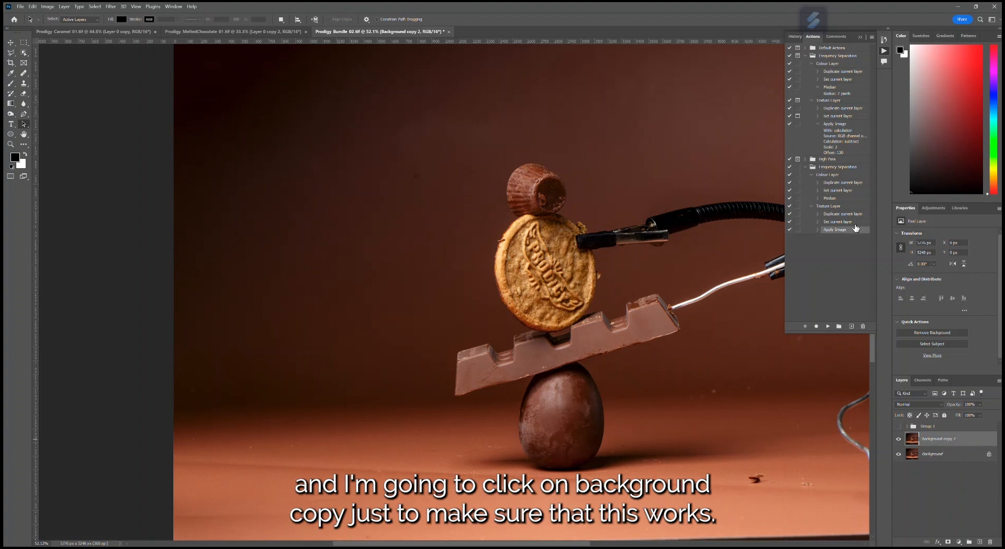
- Play the recorded Colour Layer action on Background copy 2, reselect that layer and play the Texture Layer action
click(831, 175)
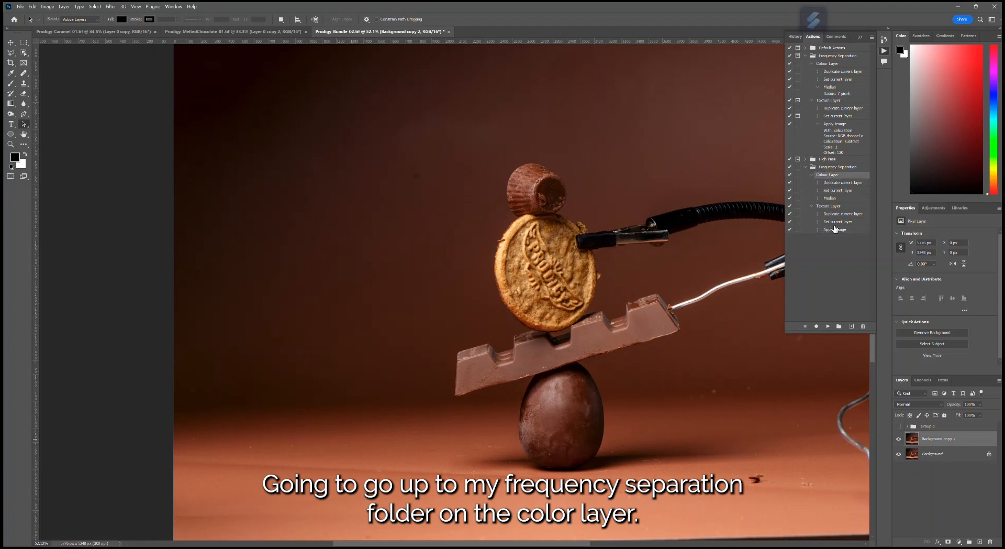
click(828, 326)
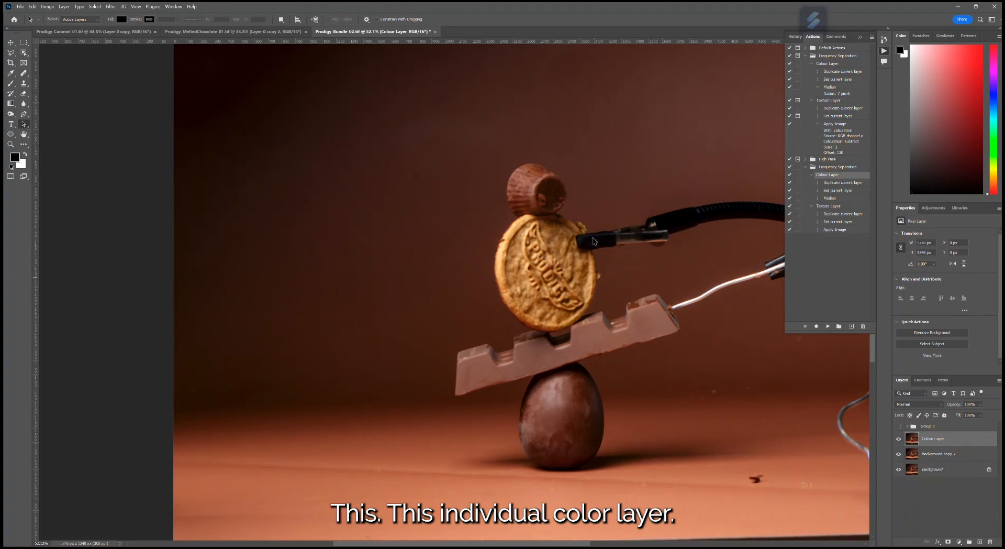
click(944, 457)
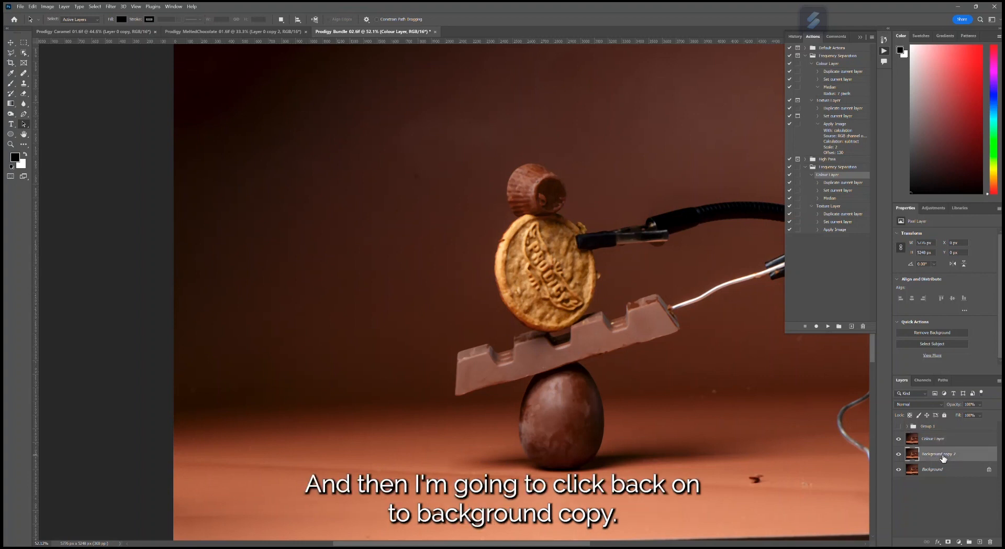
click(834, 207)
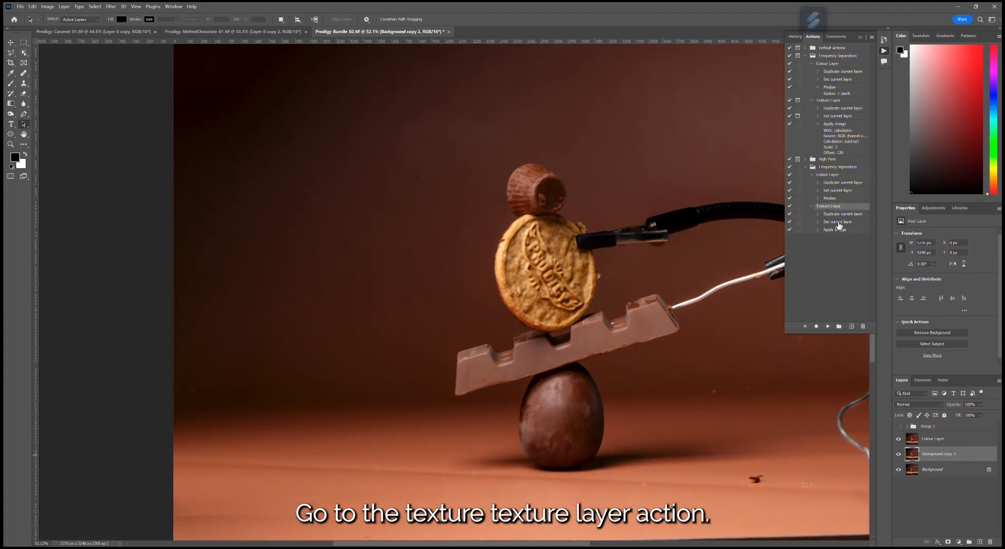
click(828, 326)
- Place the regenerated Texture Layer above the Colour Layer and blend it with Linear Light
drag(947, 461, 940, 433)
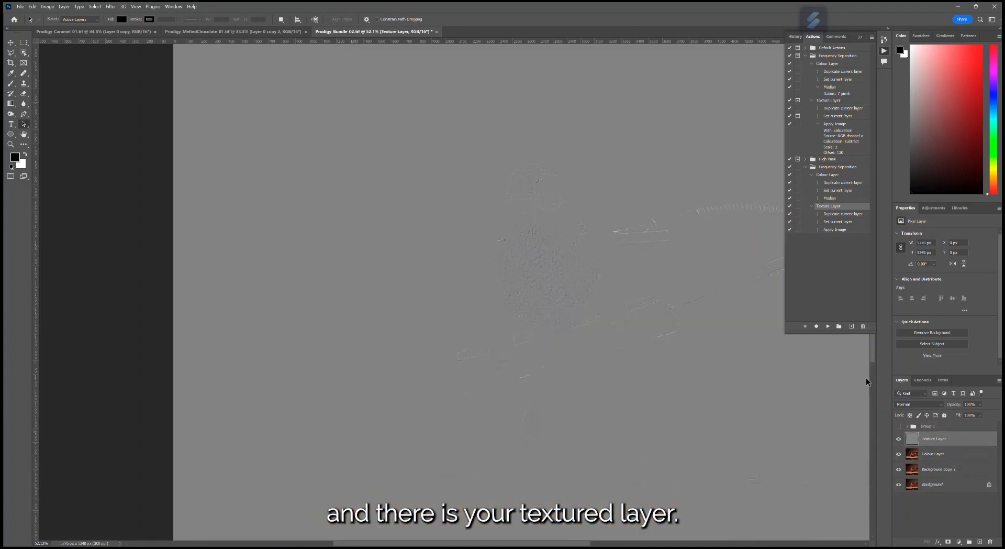
click(918, 406)
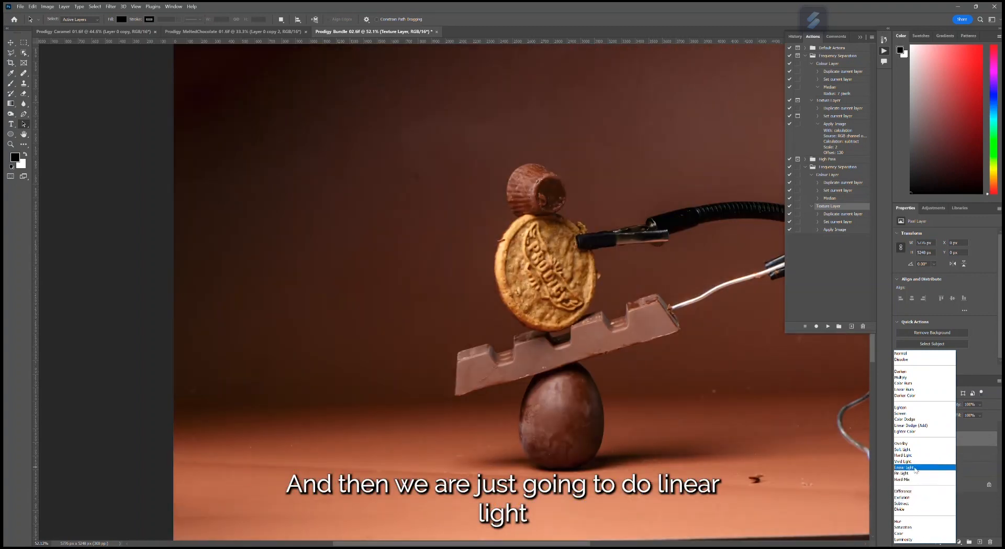
click(915, 467)
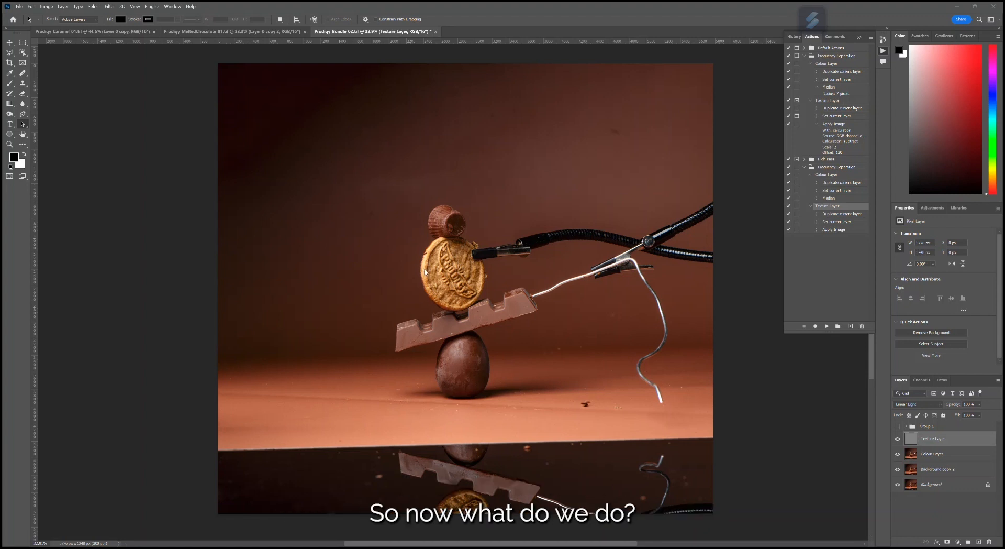
- Inspect the product stack, then hide the Texture Layer and examine the biscuit and chocolate on the Colour Layer up close
scroll(425, 275, up, 5)
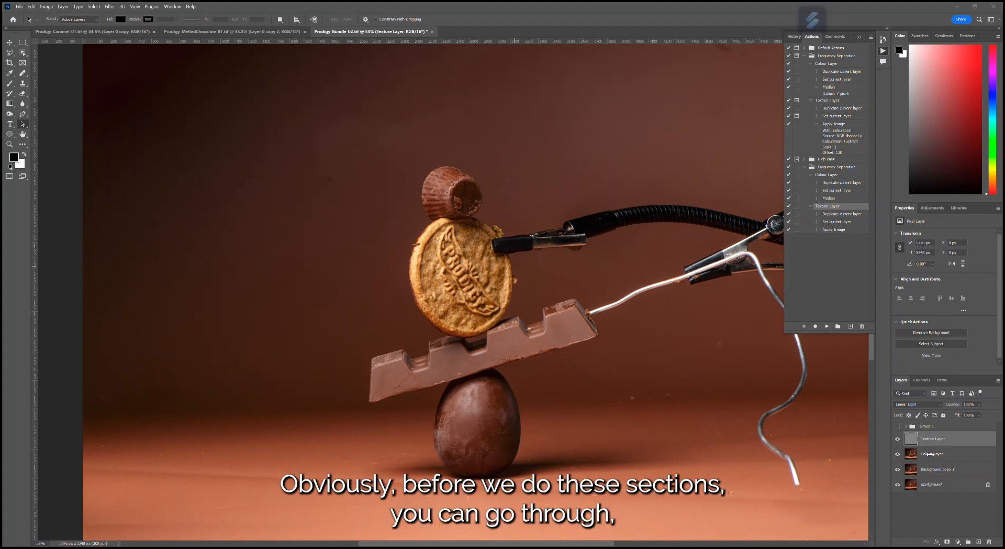
scroll(692, 500, down, 5)
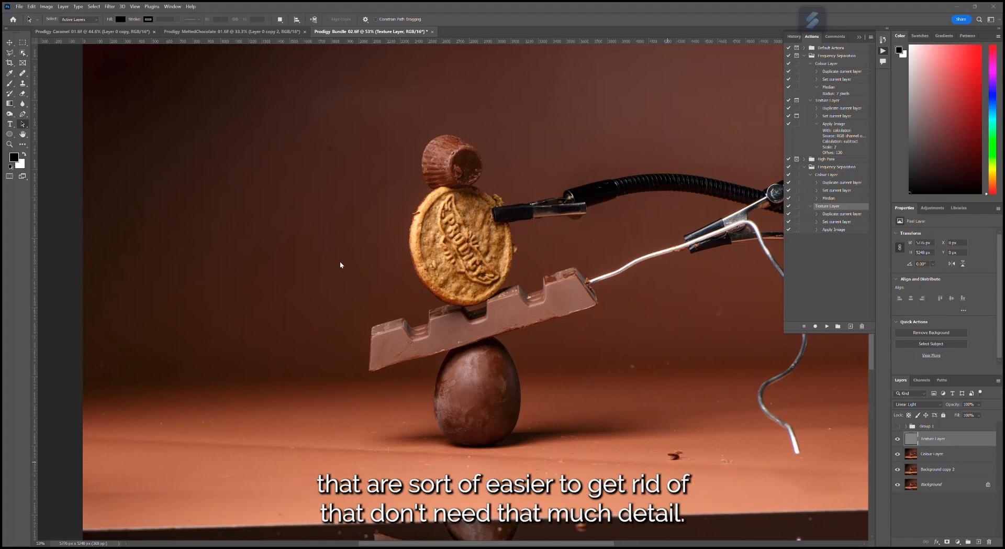
scroll(478, 244, up, 3)
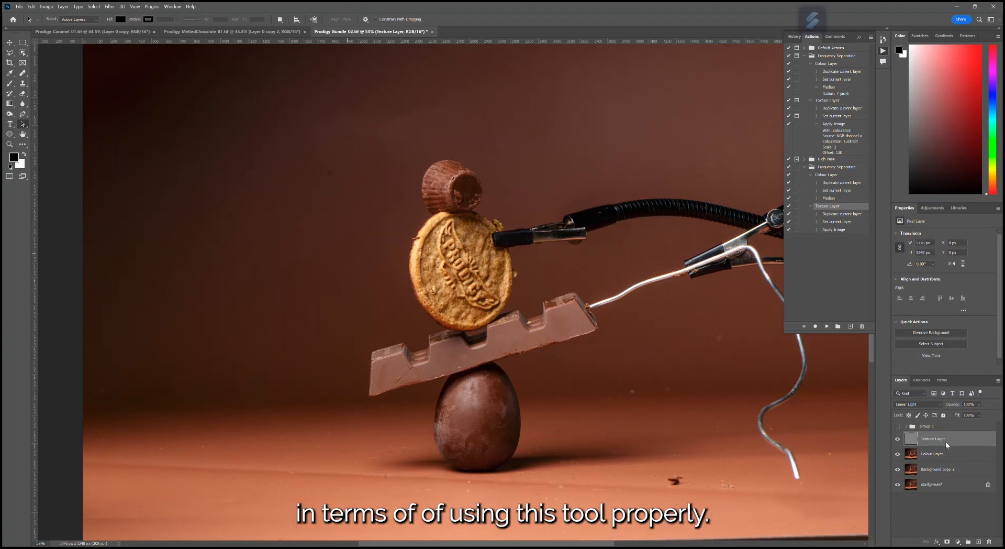
click(896, 442)
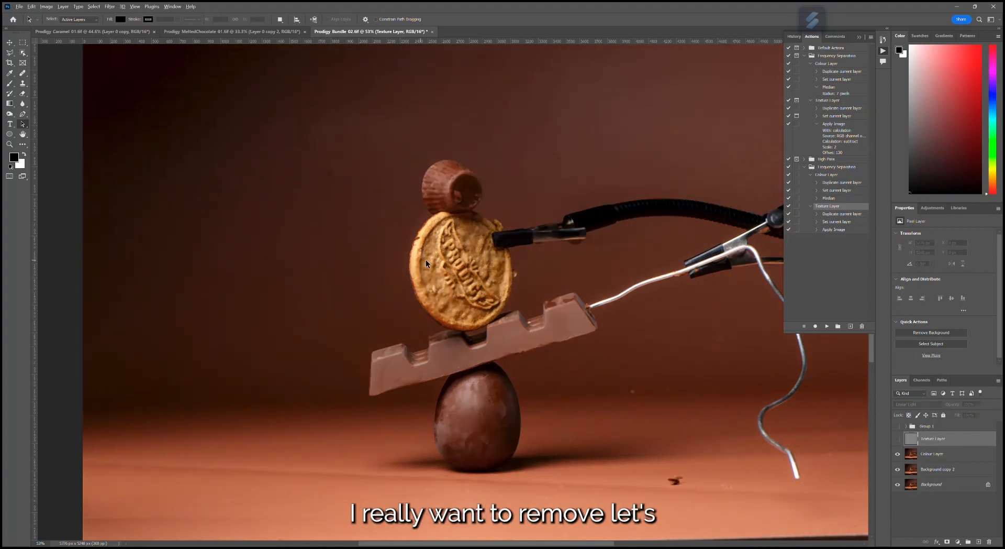
scroll(429, 259, up, 6)
scroll(477, 263, down, 2)
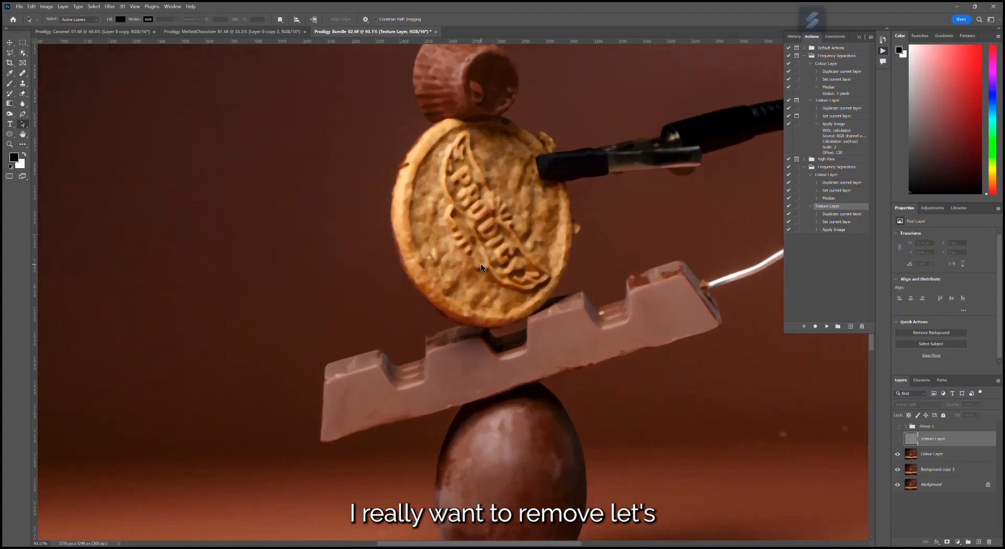
- Target the Colour Layer and set up the Healing Brush with a much smaller tip for the upturned chocolate cup
scroll(478, 264, up, 1)
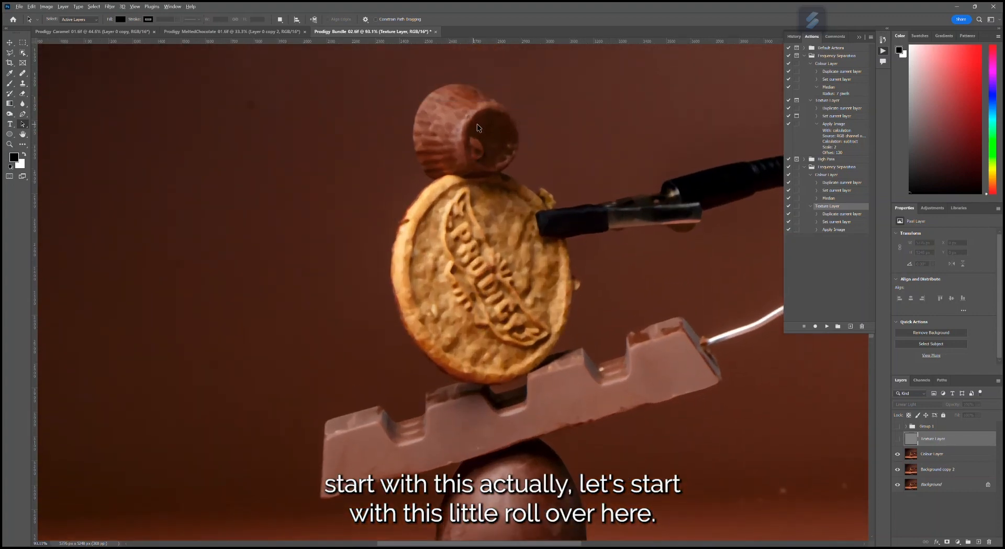
scroll(475, 128, up, 3)
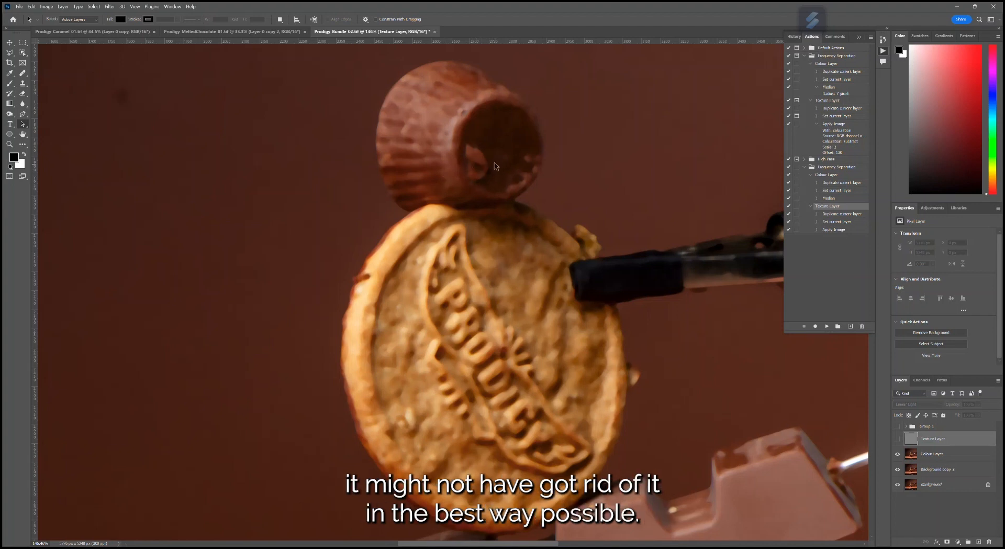
click(940, 457)
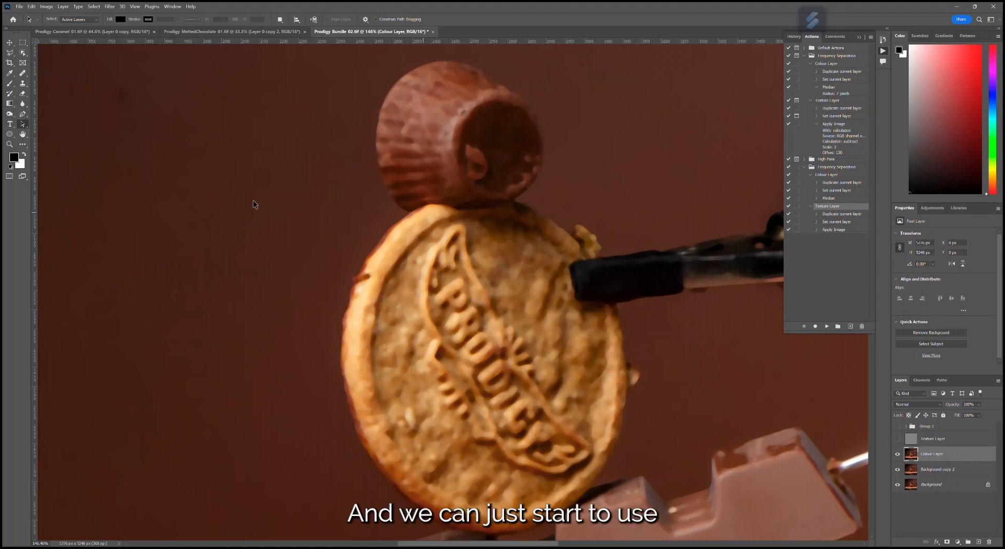
click(22, 73)
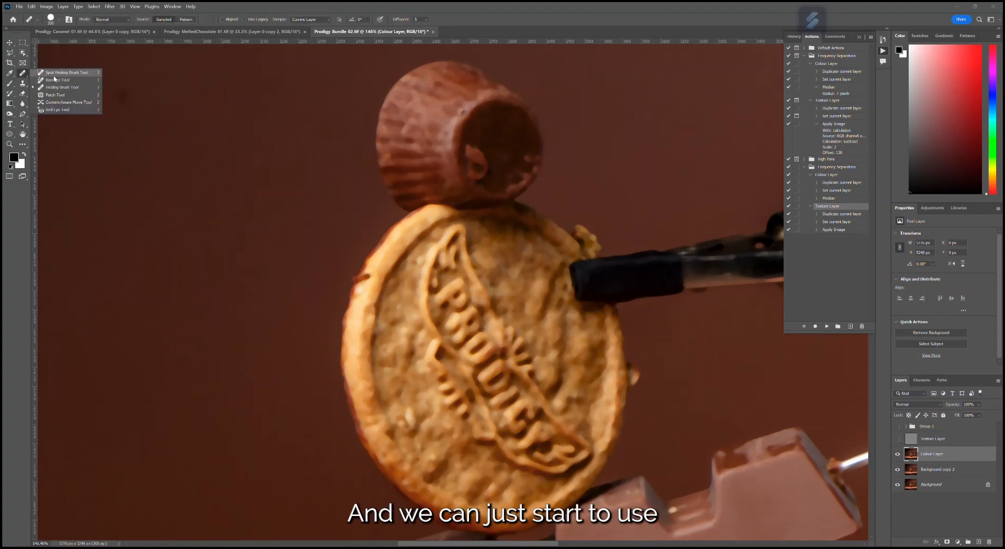
click(58, 87)
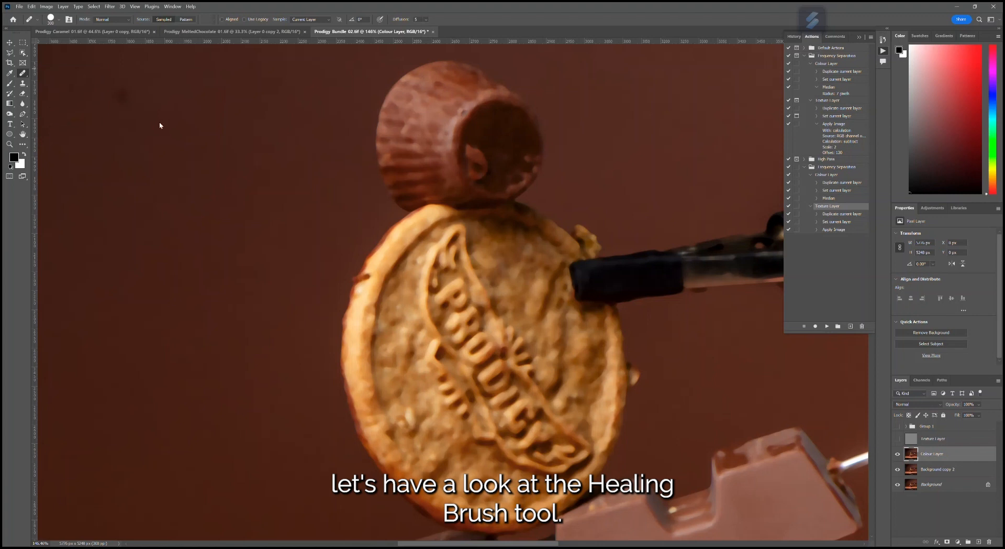
key(bracketleft)
key(bracketleft)
key(bracketleft)
key(bracketleft)
key(bracketleft)
key(bracketleft)
key(bracketleft)
key(bracketleft)
key(bracketleft)
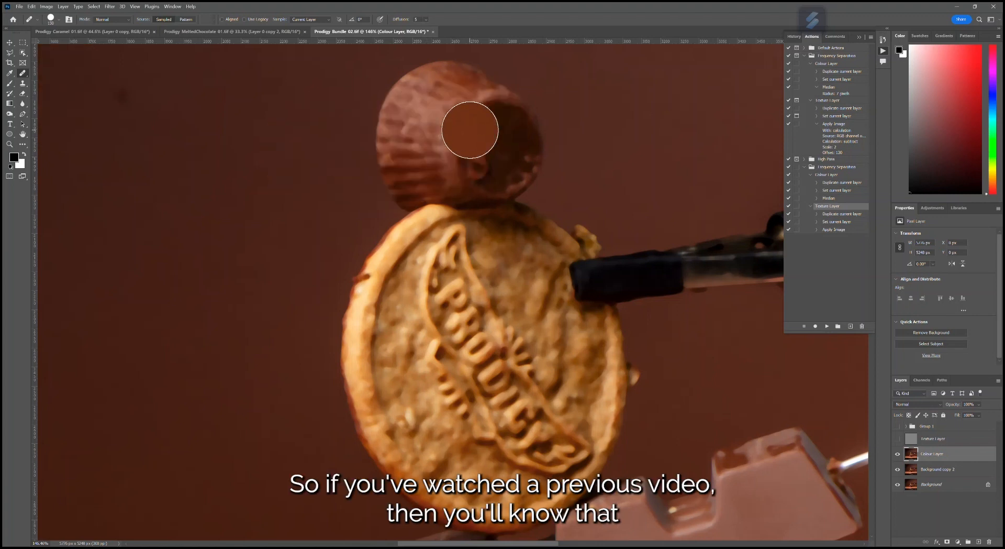
key(bracketleft)
key(bracketleft)
key(bracketleft)
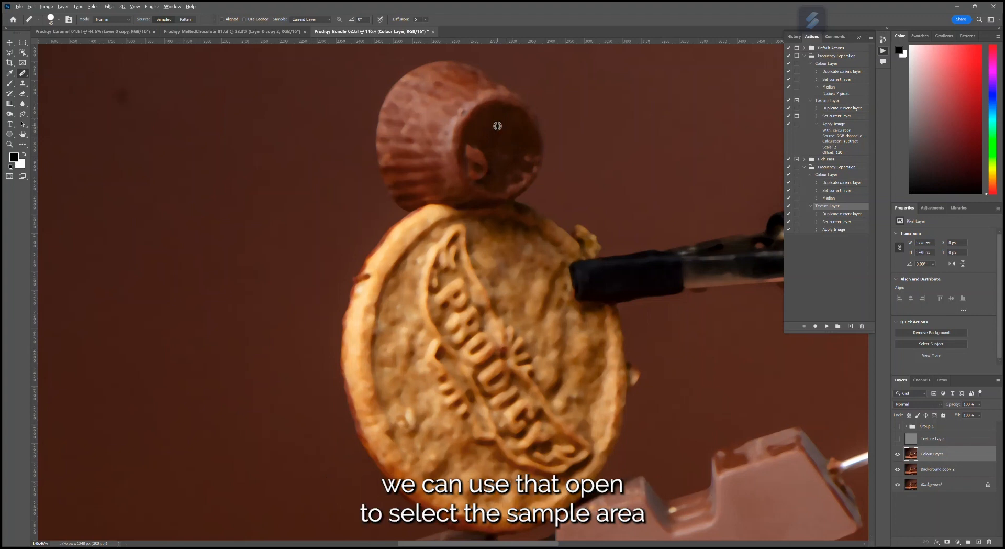
- Heal away the chocolate chunk and light patches on the cup's dark base using samples from its clean area
alt+click(497, 128)
mouse_move(482, 151)
mouse_down()
mouse_move(473, 147)
mouse_move(471, 161)
mouse_move(481, 174)
mouse_move(472, 148)
mouse_move(504, 160)
mouse_up()
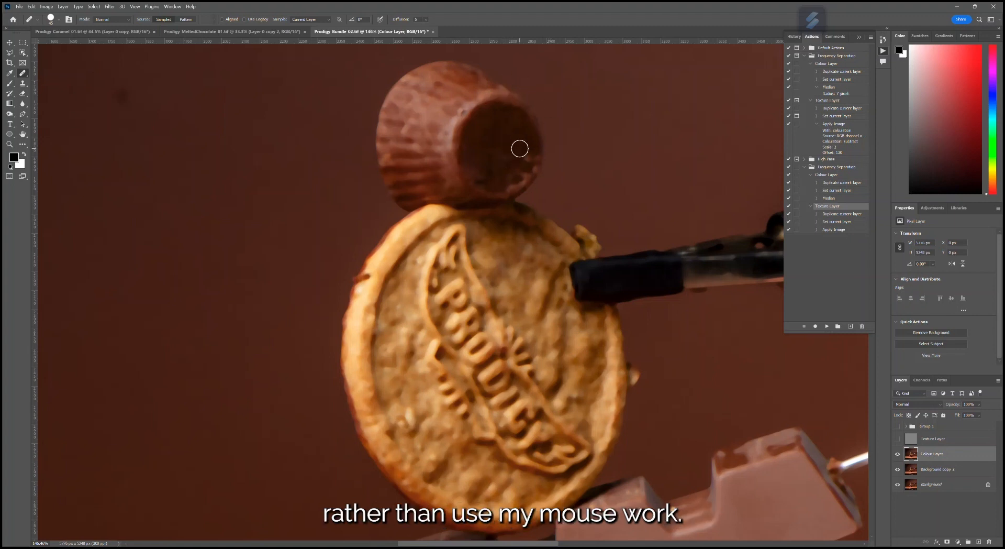
alt+click(500, 137)
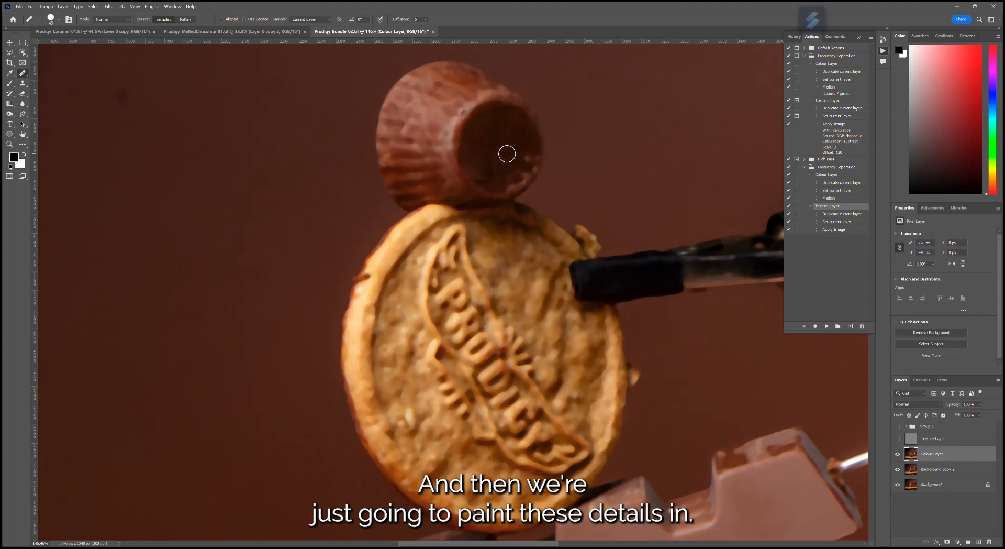
mouse_move(529, 162)
mouse_down()
mouse_move(520, 175)
mouse_move(506, 152)
mouse_move(484, 177)
mouse_up()
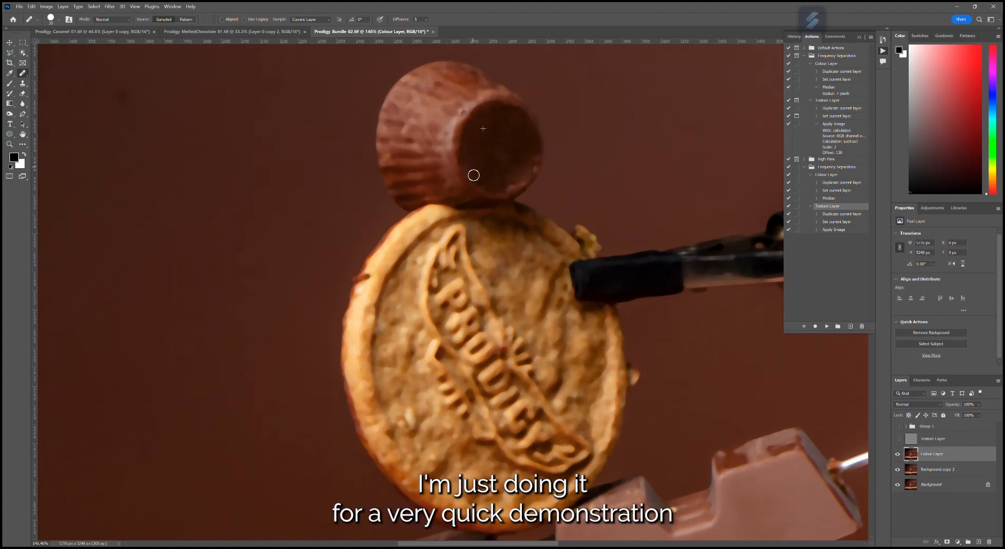
drag(503, 175, 516, 172)
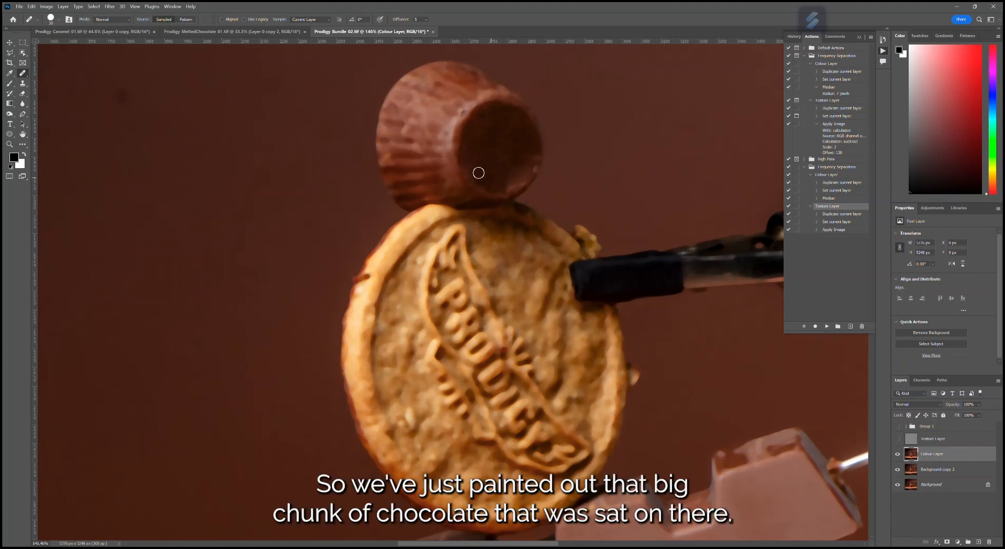
- Show the Texture Layer and set up the Clone Stamp on it with 100% opacity and a much smaller brush
click(898, 439)
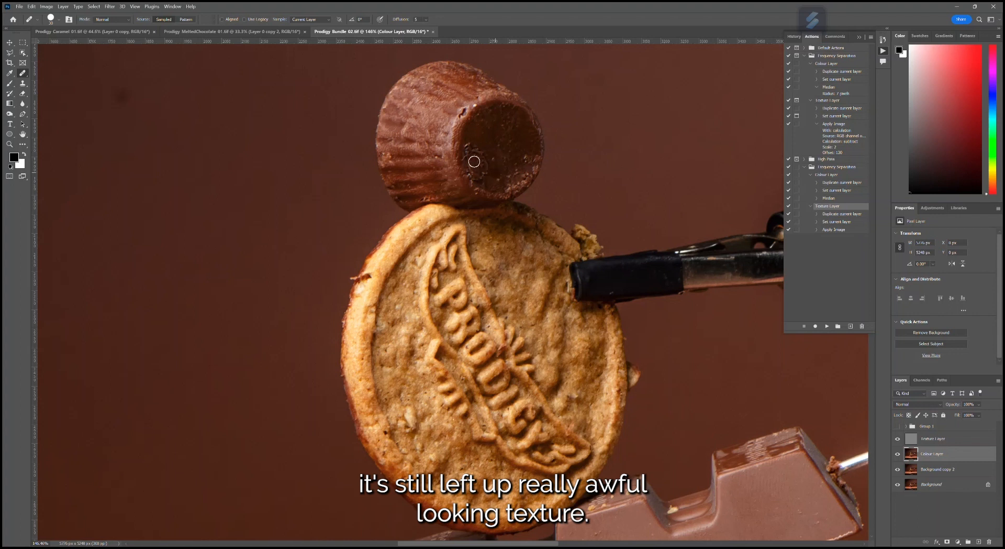
scroll(747, 282, up, 3)
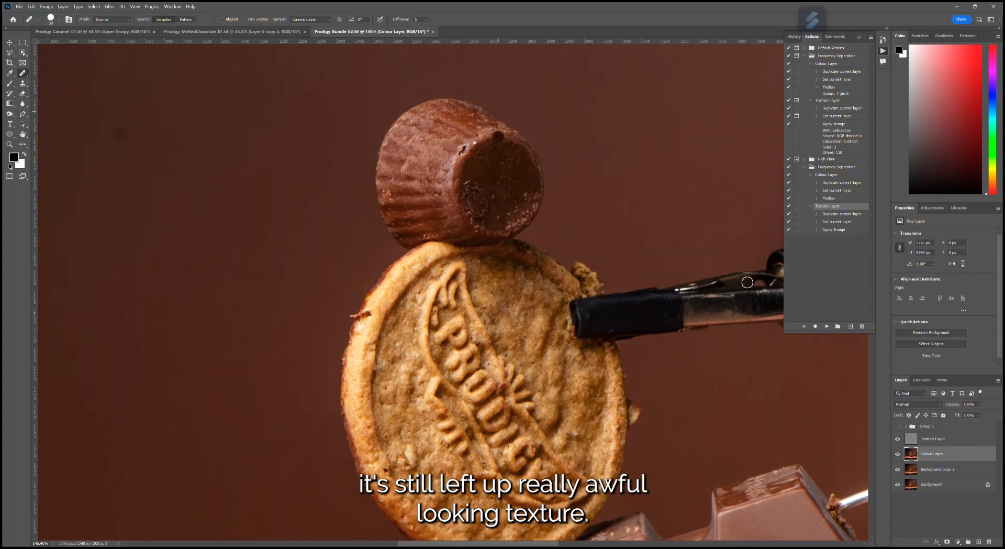
click(935, 440)
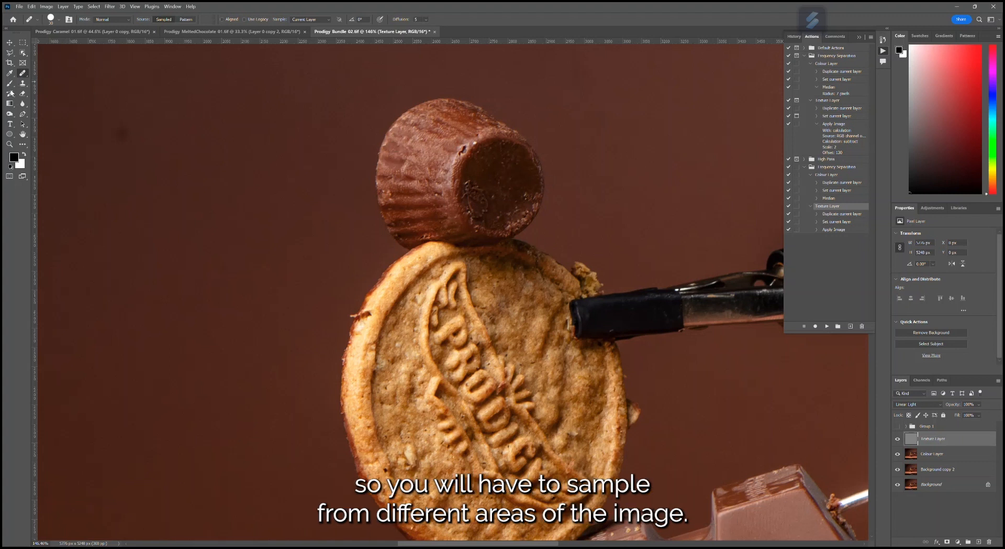
click(22, 84)
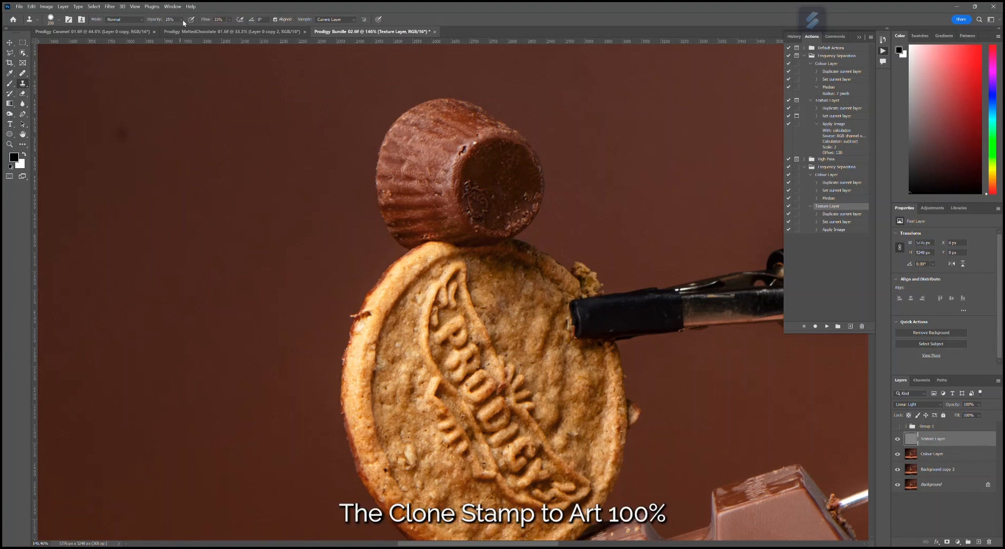
drag(186, 29, 212, 29)
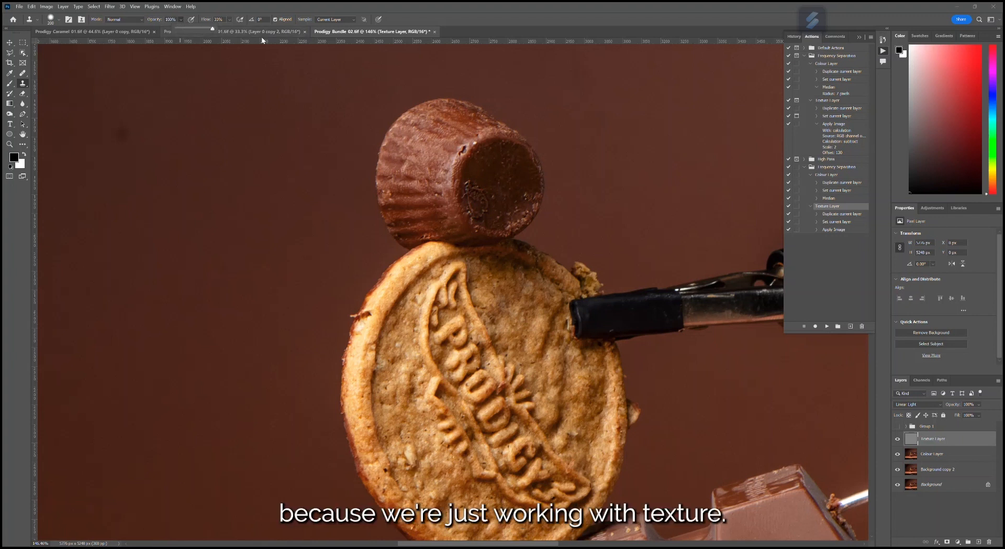
scroll(508, 188, up, 1)
key(bracketleft)
key(bracketleft)
key(bracketleft)
key(bracketleft)
key(bracketleft)
key(bracketleft)
key(bracketleft)
key(bracketleft)
key(bracketleft)
key(bracketleft)
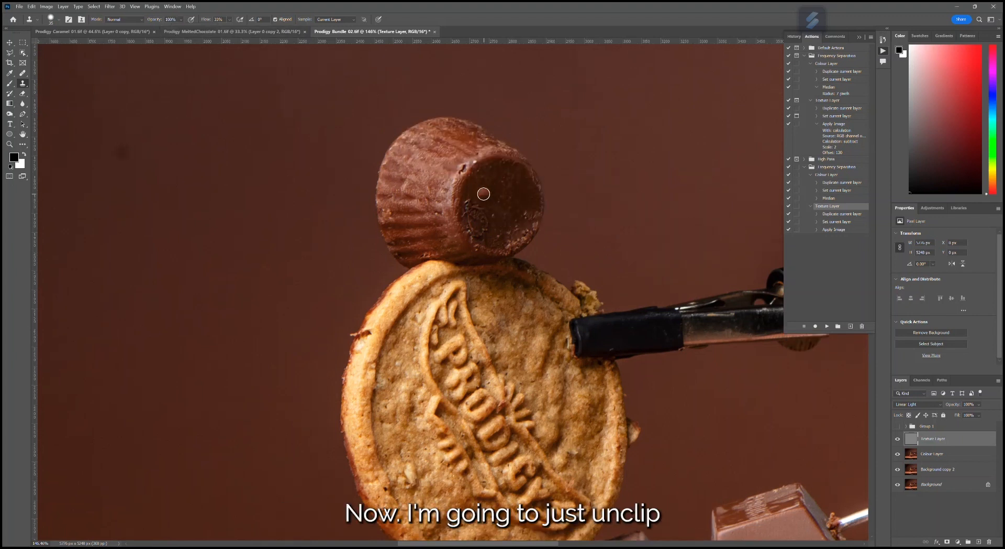
- Isolate the Texture Layer and clone smooth texture over the upper edge of the chunk's outline on the cup's base
scroll(512, 240, up, 3)
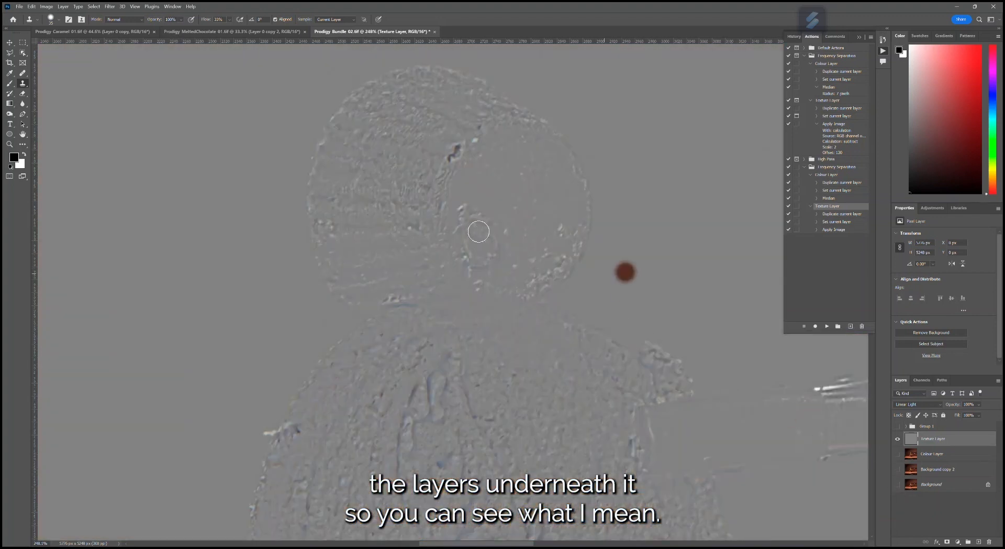
scroll(477, 222, up, 3)
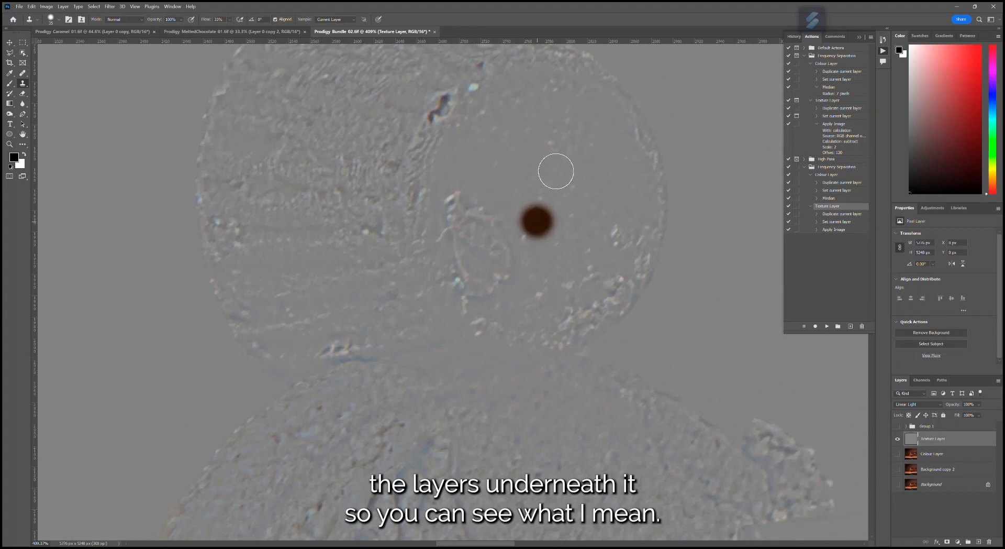
key(bracketleft)
key(bracketleft)
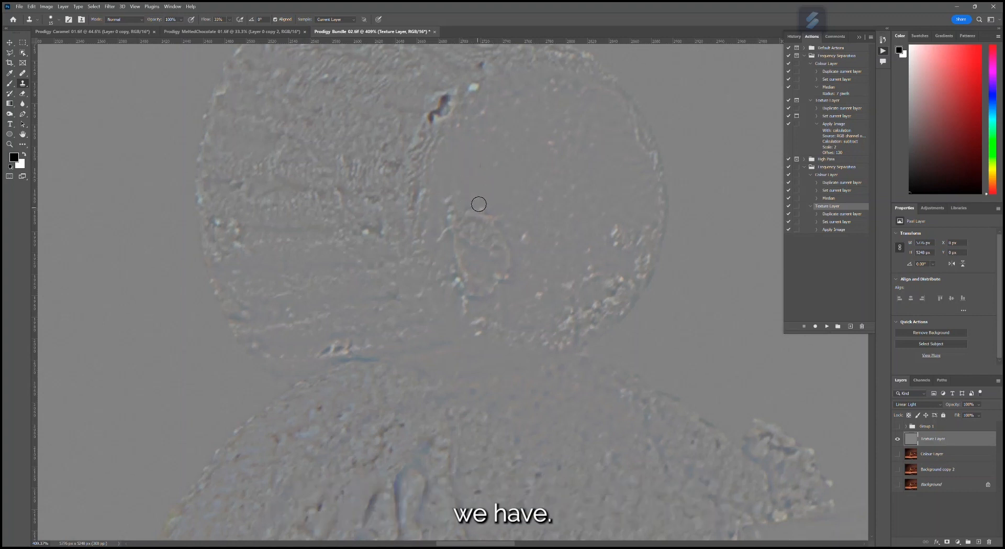
mouse_move(481, 208)
mouse_down()
mouse_move(493, 226)
mouse_move(487, 217)
mouse_move(467, 230)
mouse_move(449, 217)
mouse_move(447, 239)
mouse_move(466, 202)
mouse_up()
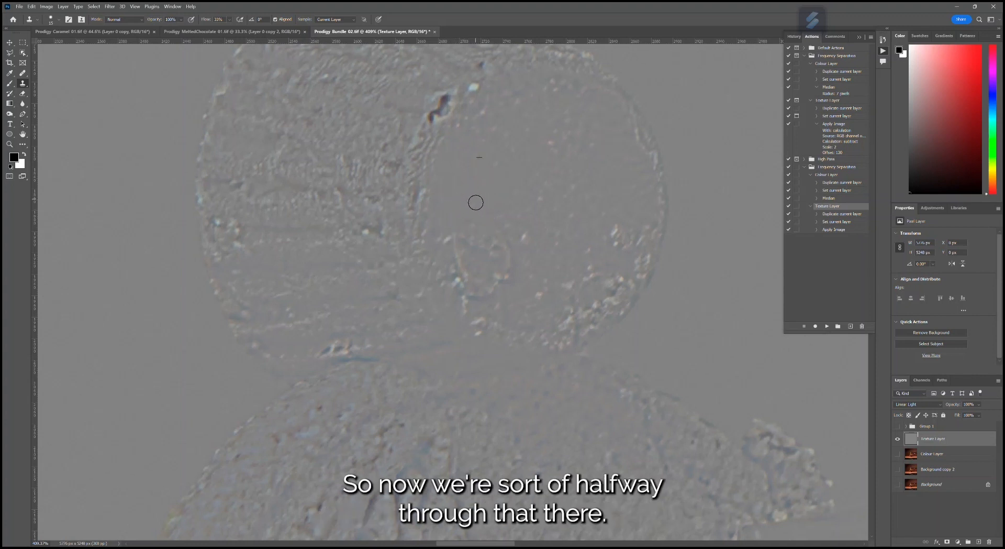
- Show the Colour Layer again and clone clean texture over the rest of the chunk's outline and nearby specks
click(897, 454)
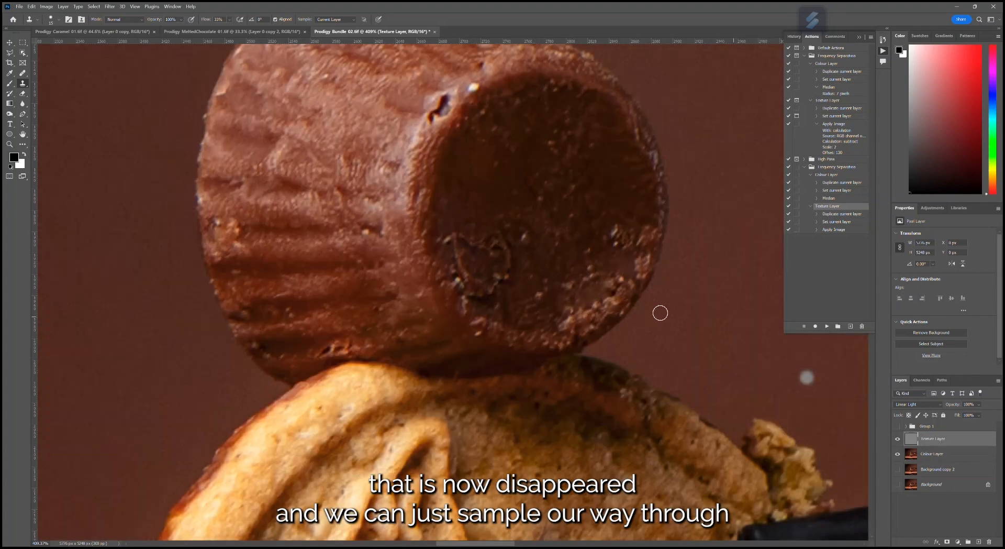
alt+click(478, 191)
mouse_move(495, 236)
mouse_down()
mouse_move(502, 266)
mouse_move(479, 238)
mouse_move(476, 201)
mouse_move(455, 246)
mouse_move(463, 267)
mouse_move(469, 241)
mouse_move(507, 255)
mouse_move(500, 232)
mouse_move(506, 267)
mouse_move(484, 280)
mouse_up()
alt+click(472, 222)
alt+click(470, 193)
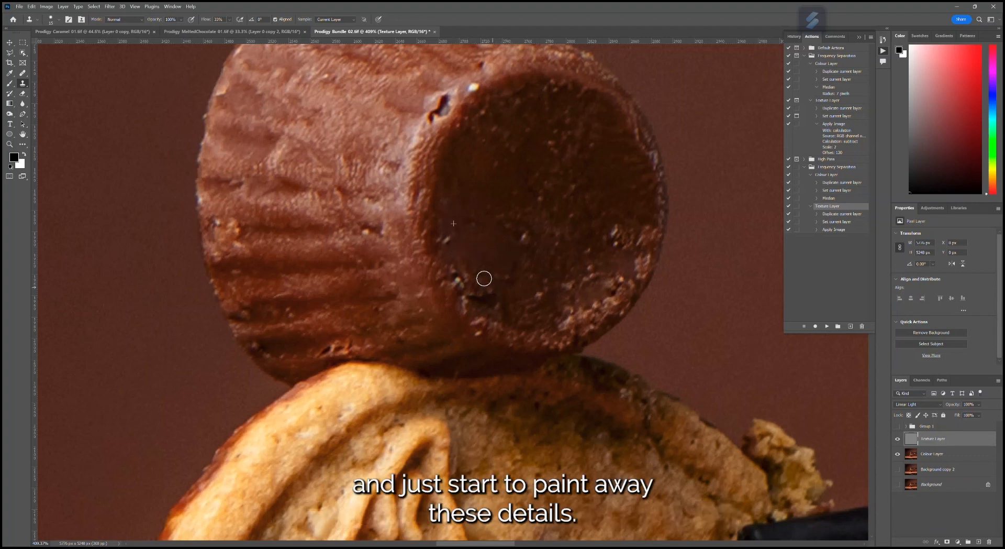
alt+click(471, 212)
mouse_move(445, 241)
mouse_down()
mouse_move(461, 282)
mouse_move(481, 285)
mouse_move(470, 241)
mouse_up()
alt+click(473, 201)
mouse_move(490, 295)
mouse_down()
mouse_move(473, 290)
mouse_move(494, 303)
mouse_move(494, 295)
mouse_up()
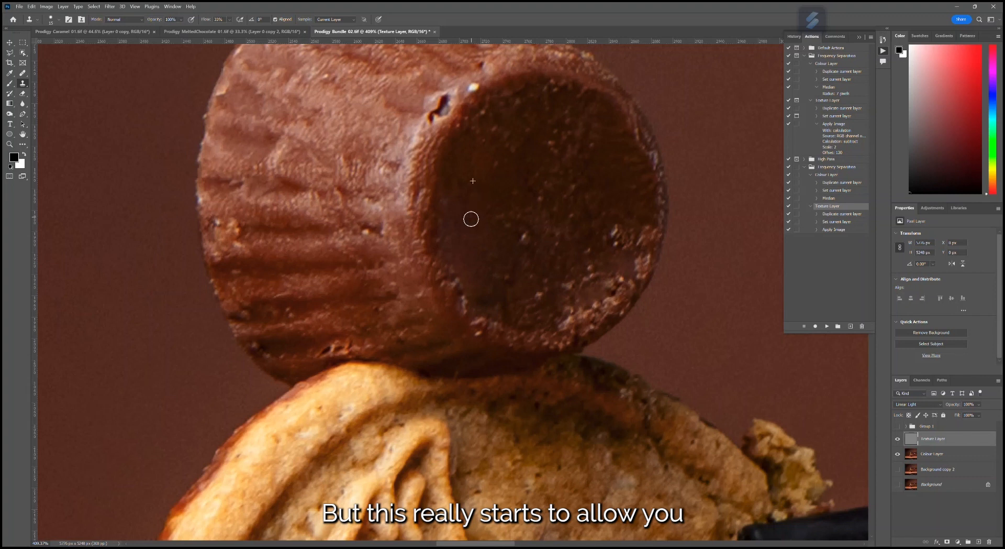
- Clone away the remaining bumps and specks across the middle of the cup's base on the Texture Layer
alt+click(467, 203)
mouse_move(520, 239)
mouse_down()
mouse_move(500, 217)
mouse_move(514, 207)
mouse_move(547, 225)
mouse_move(520, 262)
mouse_move(540, 261)
mouse_move(527, 280)
mouse_move(517, 253)
mouse_move(543, 295)
mouse_move(528, 307)
mouse_move(550, 288)
mouse_move(532, 308)
mouse_move(503, 308)
mouse_up()
alt+click(505, 222)
alt+click(494, 204)
drag(539, 213, 526, 197)
click(541, 211)
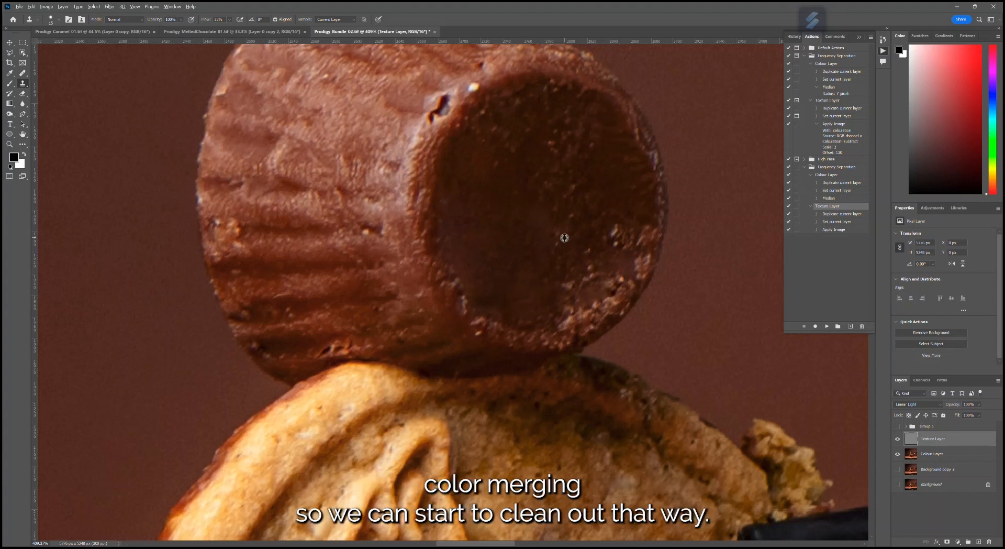
- Group the Texture Layer and Colour Layer together
scroll(570, 251, down, 7)
scroll(728, 343, down, 2)
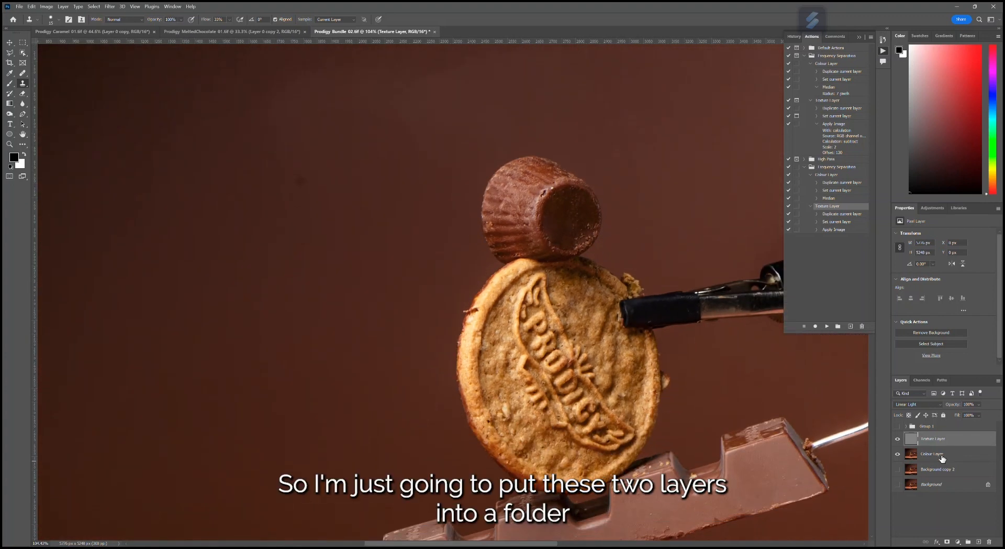
shift+click(944, 455)
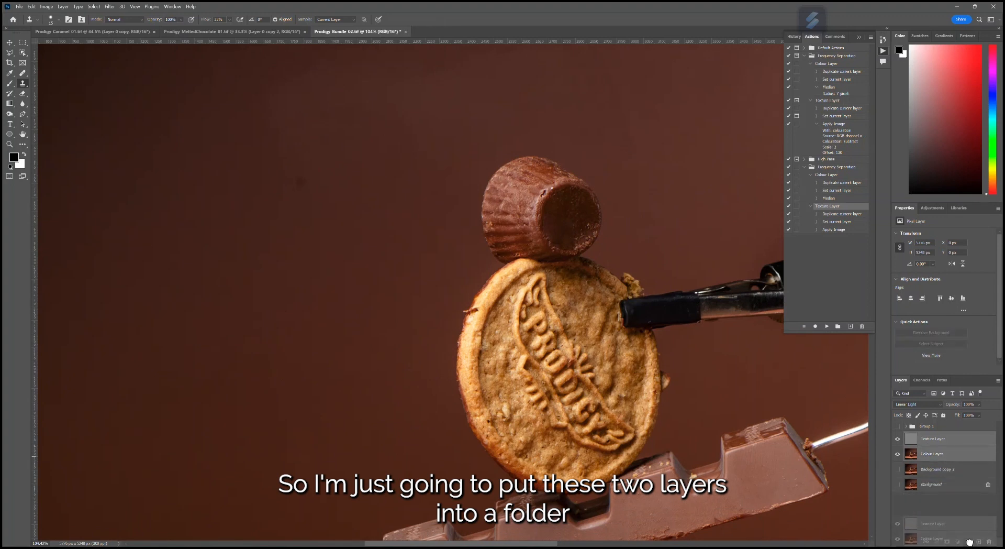
key(ctrl+g)
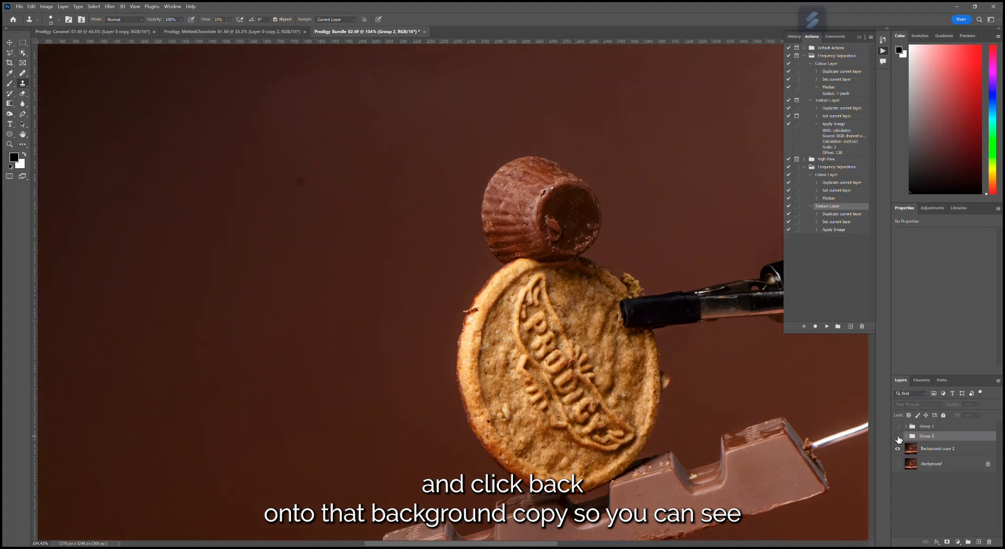
- Compare the retouched cup with Background copy 2 by toggling the new group's visibility, leaving the group shown
click(898, 436)
click(898, 436)
click(898, 436)
click(898, 436)
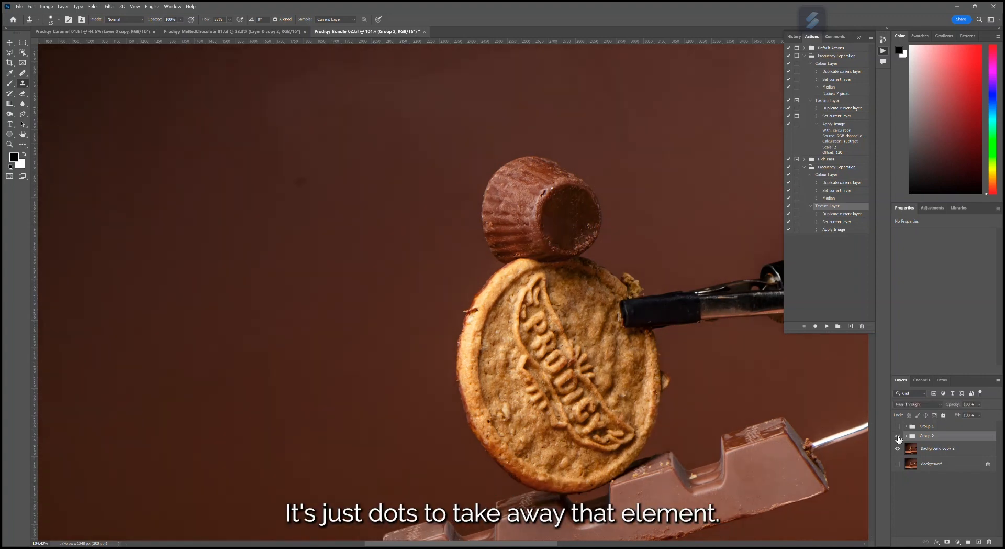
- Hide the Texture Layer inside the new group and set up the Remove Tool on the Colour Layer for the biscuit
scroll(750, 369, down, 1)
click(906, 436)
click(898, 450)
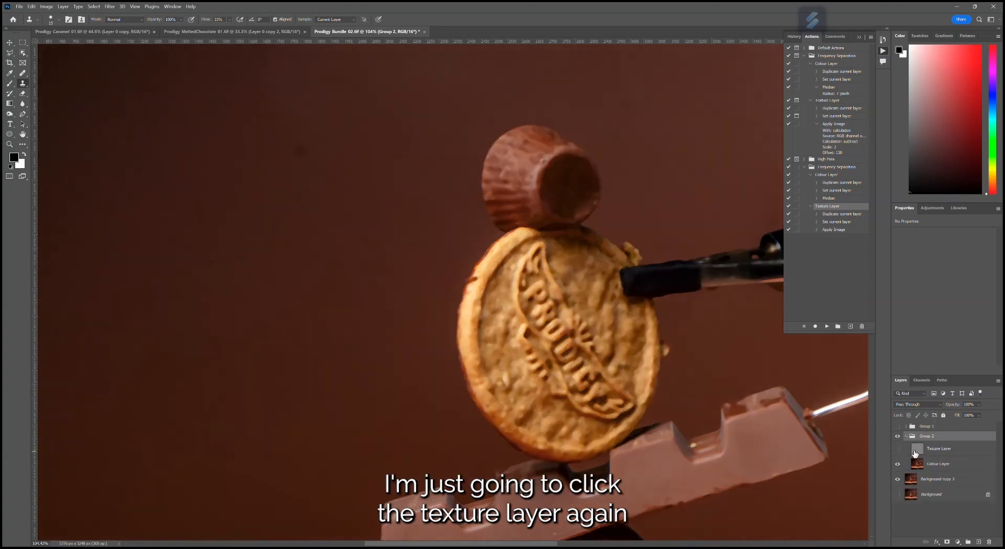
scroll(643, 351, up, 2)
scroll(430, 265, down, 1)
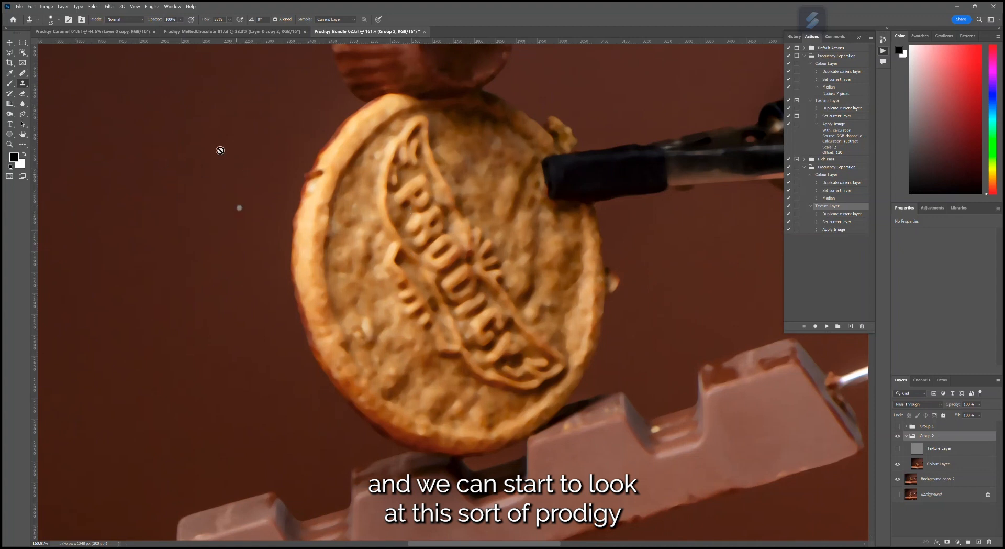
click(22, 73)
click(58, 87)
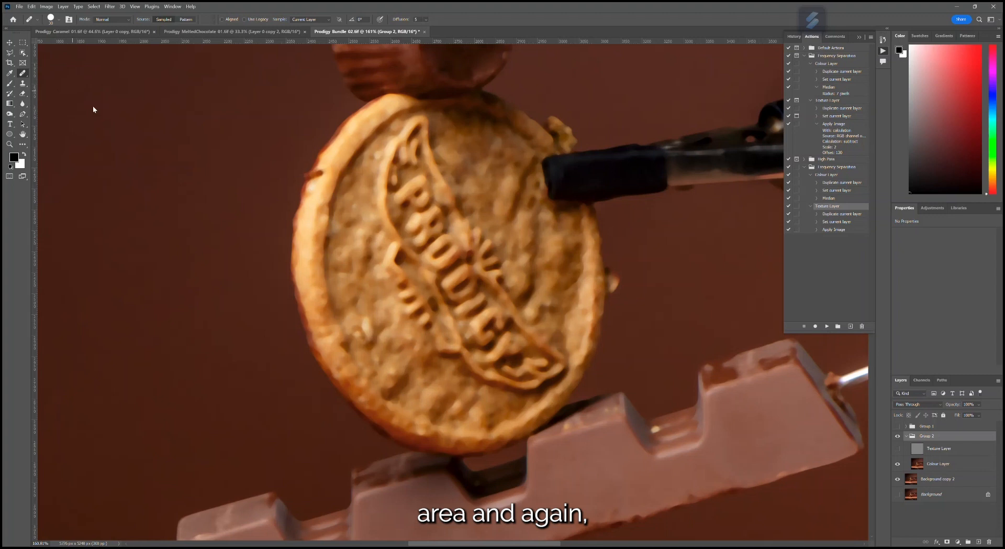
click(23, 73)
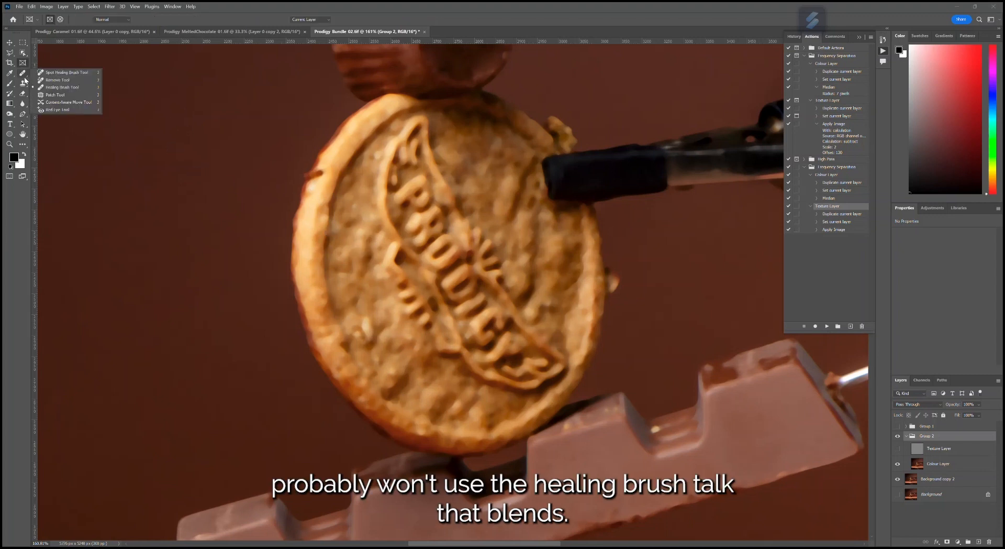
click(58, 80)
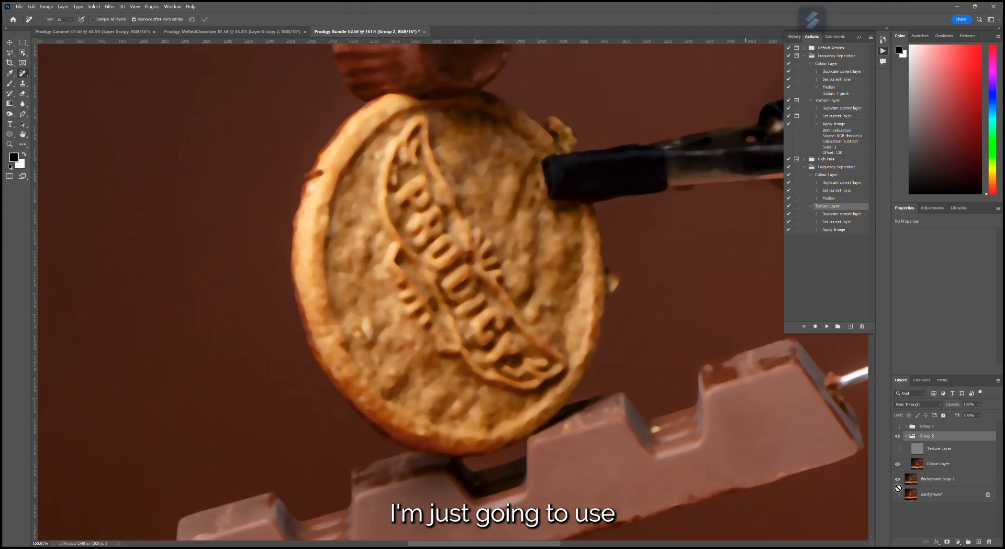
click(936, 465)
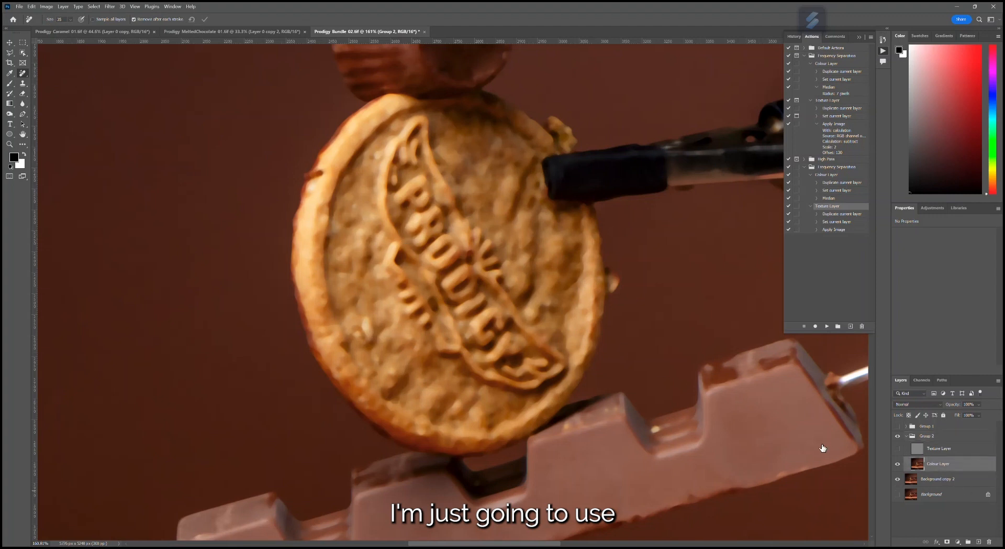
- Remove the raised banner ridge along the lower edge of the biscuit's logo on the Colour Layer in small sections with the Remove Tool
click(23, 74)
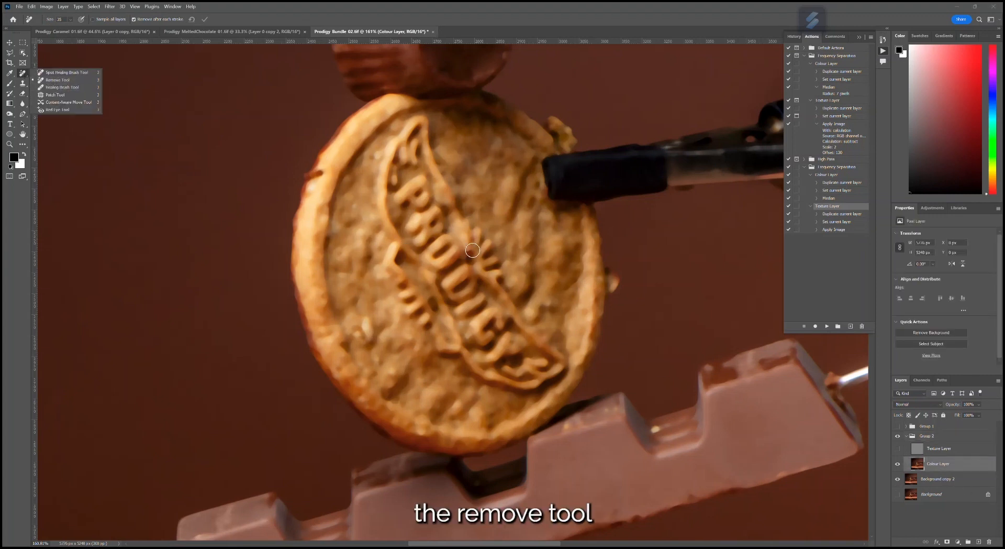
mouse_move(394, 245)
mouse_down()
mouse_move(384, 269)
mouse_move(407, 300)
mouse_move(409, 281)
mouse_move(420, 333)
mouse_up()
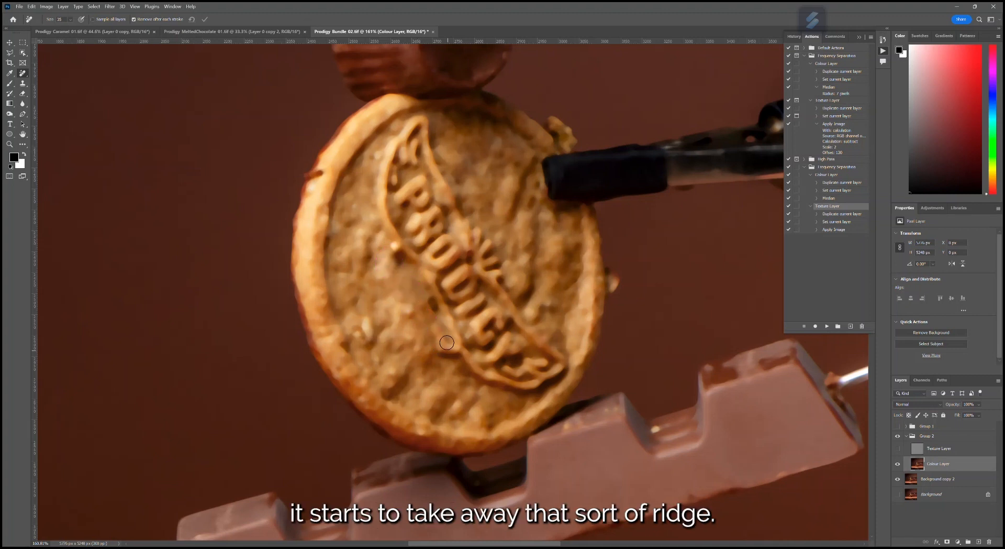
mouse_move(463, 354)
mouse_down()
mouse_move(486, 386)
mouse_move(471, 370)
mouse_move(513, 398)
mouse_up()
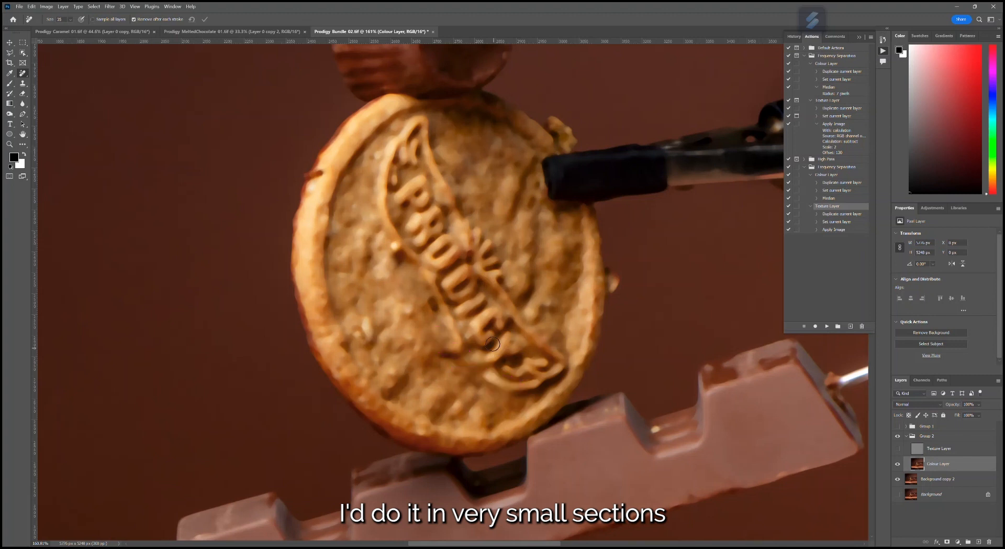
- Enlarge the Remove Tool brush to 100 and remove the rest of the embossed Prodigy logo from the biscuit on the Colour Layer
scroll(459, 294, up, 2)
key(bracketright)
key(bracketright)
key(bracketright)
key(bracketright)
key(bracketright)
key(bracketright)
key(bracketright)
key(bracketright)
mouse_move(454, 228)
mouse_down()
mouse_move(407, 263)
mouse_move(453, 265)
mouse_move(439, 304)
mouse_move(467, 271)
mouse_move(496, 323)
mouse_move(461, 311)
mouse_move(457, 343)
mouse_move(503, 352)
mouse_move(527, 382)
mouse_move(550, 390)
mouse_move(494, 413)
mouse_up()
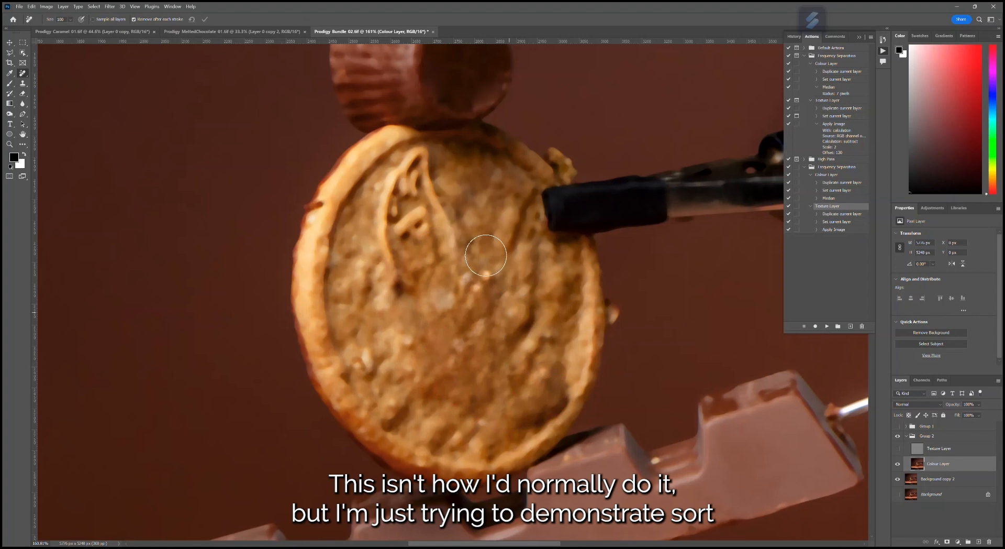
mouse_move(447, 240)
mouse_down()
mouse_move(427, 165)
mouse_move(388, 203)
mouse_move(399, 273)
mouse_move(414, 233)
mouse_up()
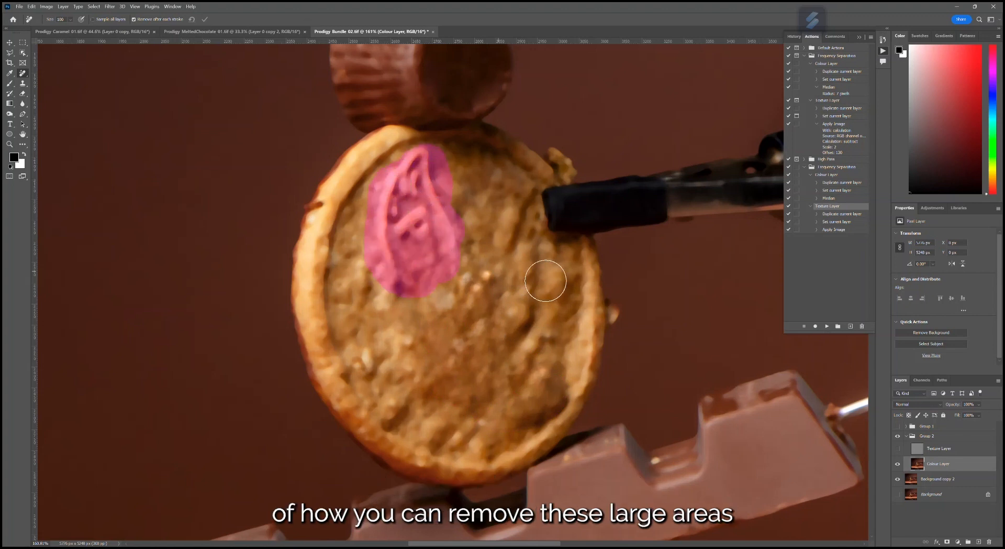
mouse_move(530, 235)
mouse_down()
mouse_move(510, 229)
mouse_move(506, 262)
mouse_up()
- Compare the biscuit with and without the Colour Layer by toggling its visibility, leaving both the Colour Layer and the Texture Layer shown
scroll(505, 309, down, 6)
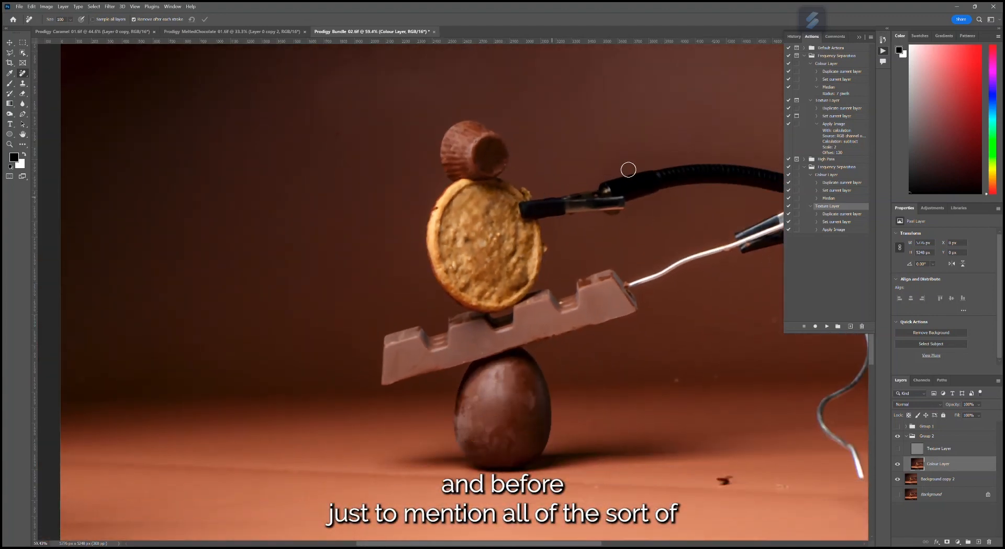
scroll(683, 206, down, 2)
drag(566, 544, 619, 544)
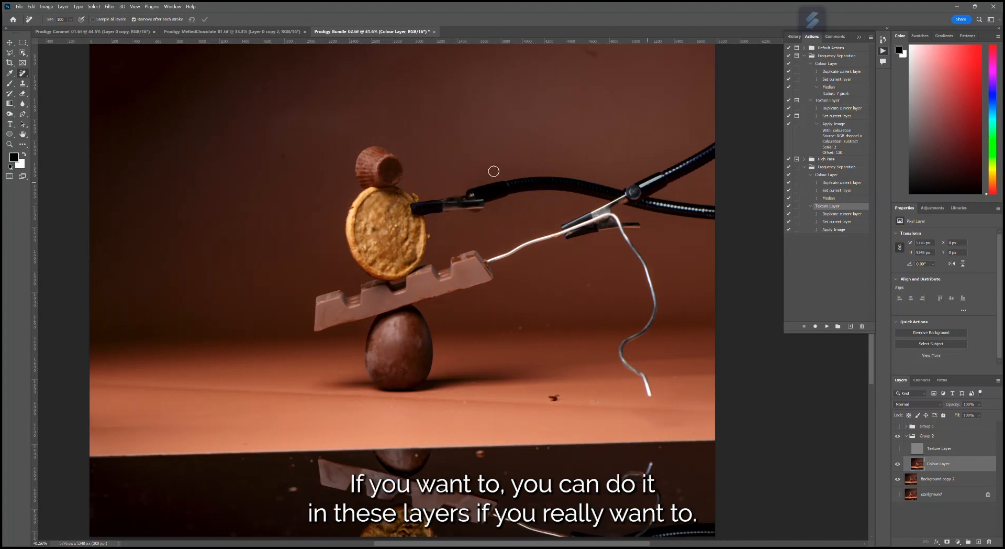
scroll(316, 183, up, 3)
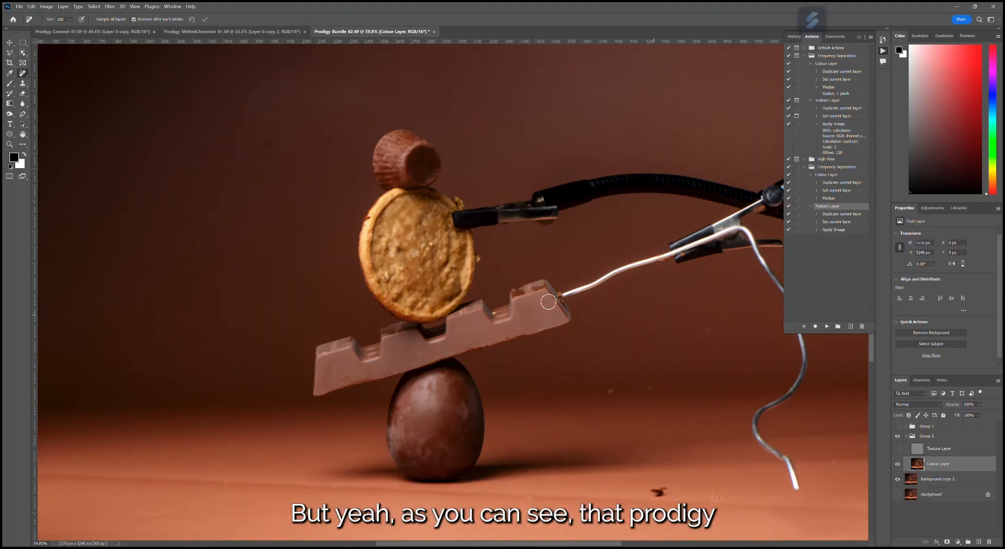
scroll(387, 230, up, 2)
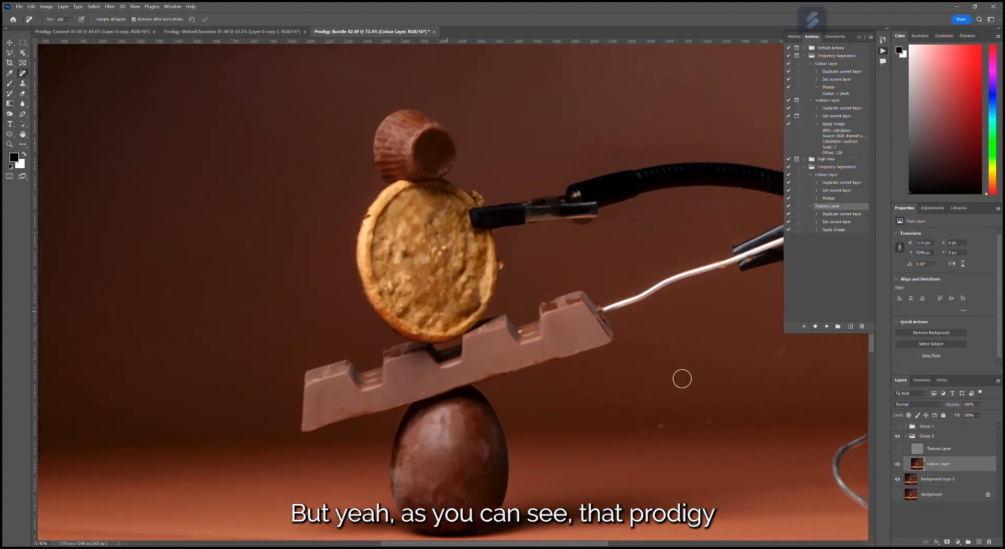
click(897, 464)
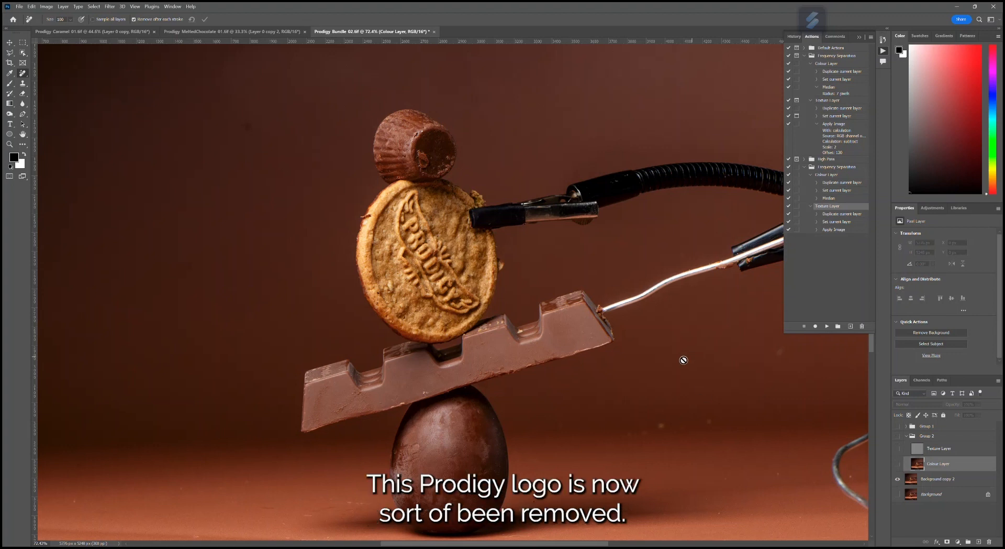
click(898, 464)
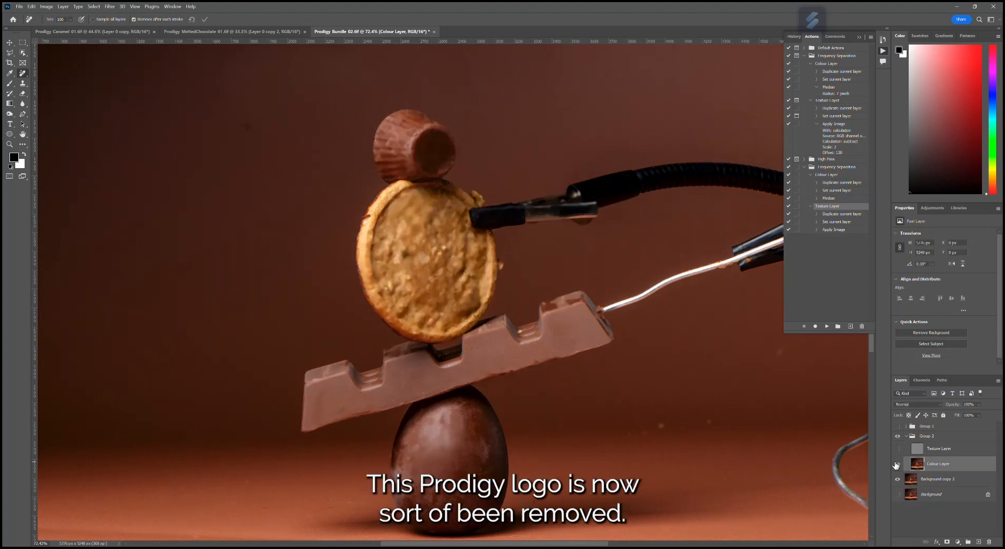
click(898, 464)
click(898, 464)
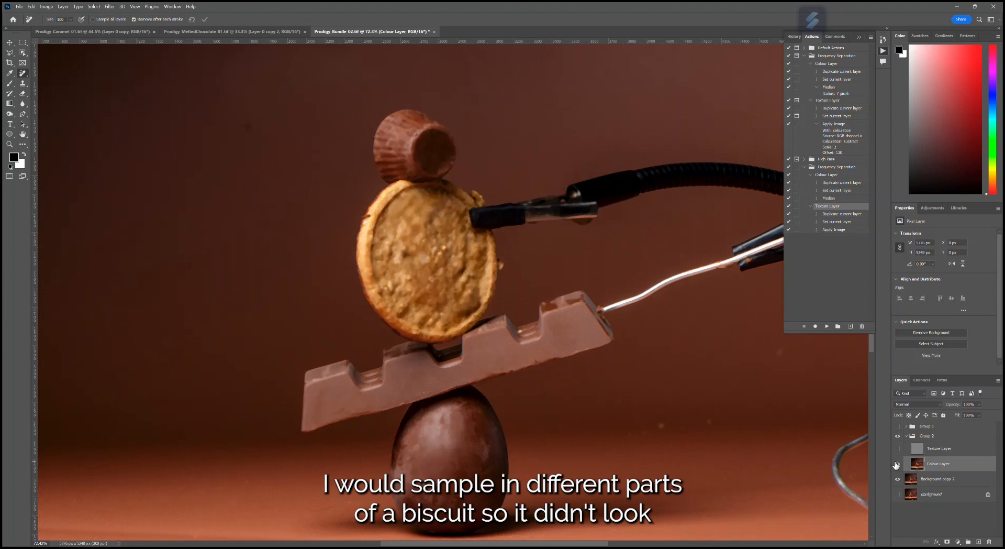
click(897, 464)
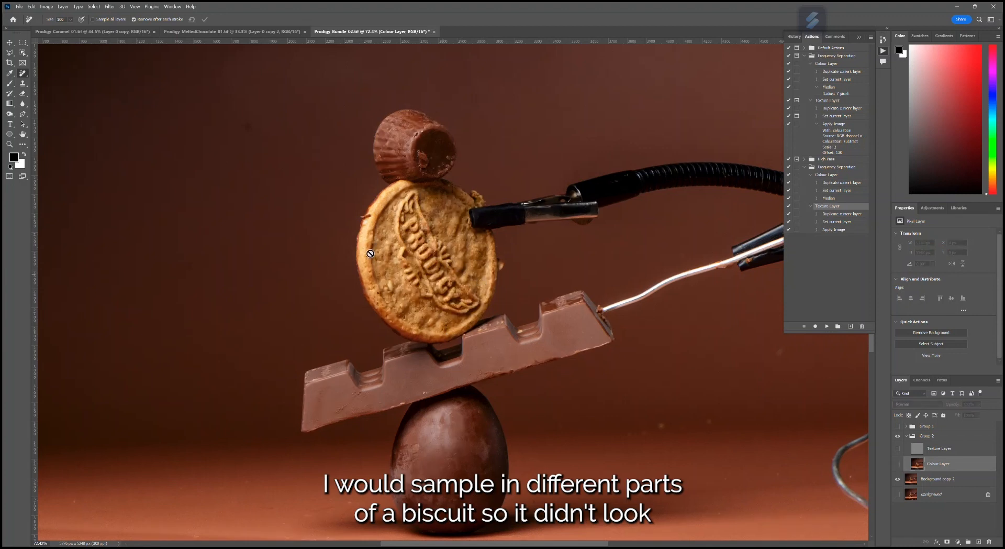
click(897, 464)
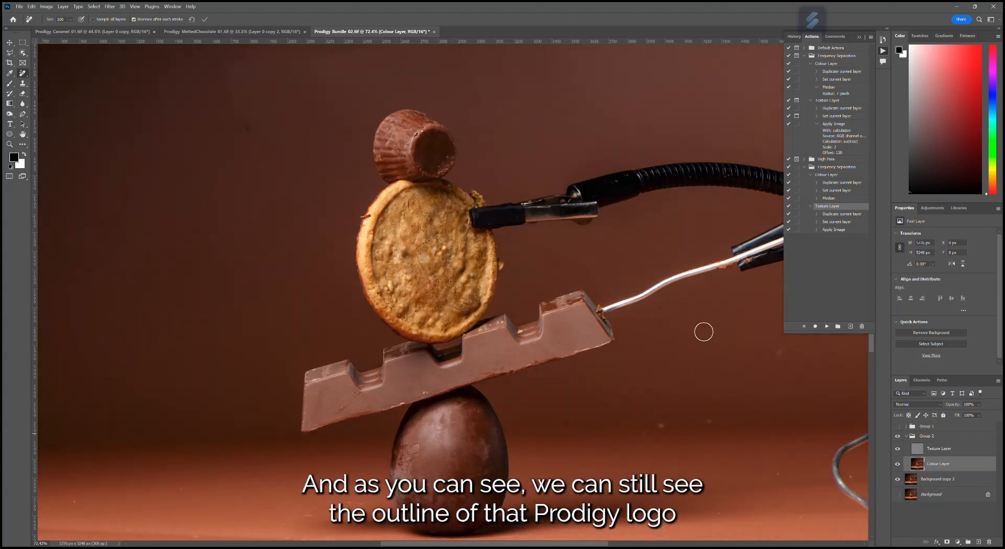
- Clone clean biscuit texture over the remaining logo outline on the Texture Layer, using the Clone Stamp with an enlarged brush
scroll(432, 239, up, 3)
scroll(433, 239, up, 1)
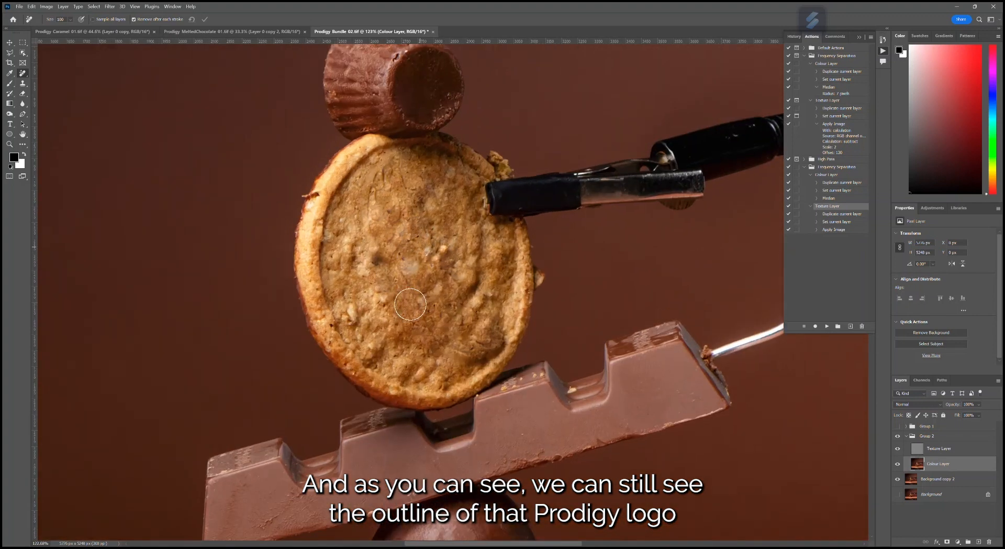
click(939, 450)
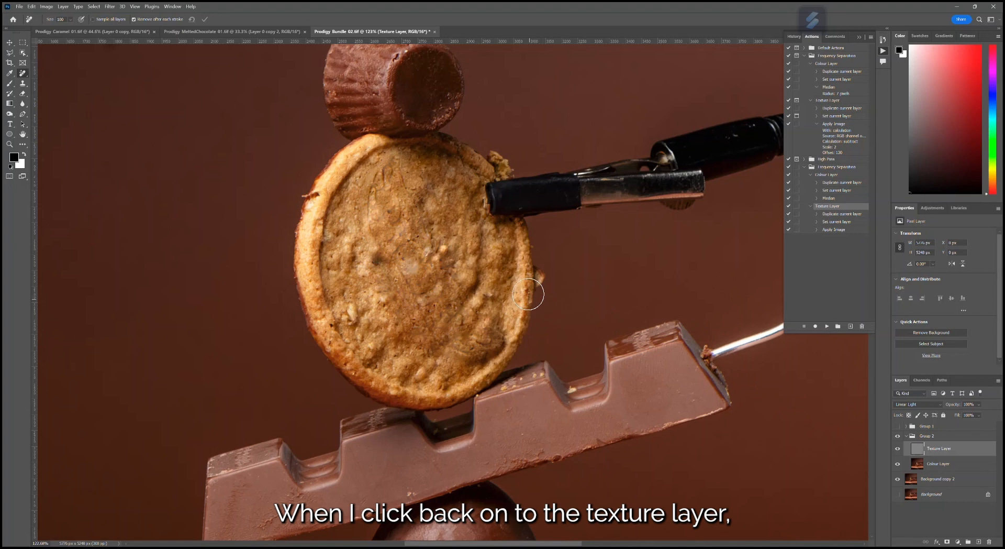
key(s)
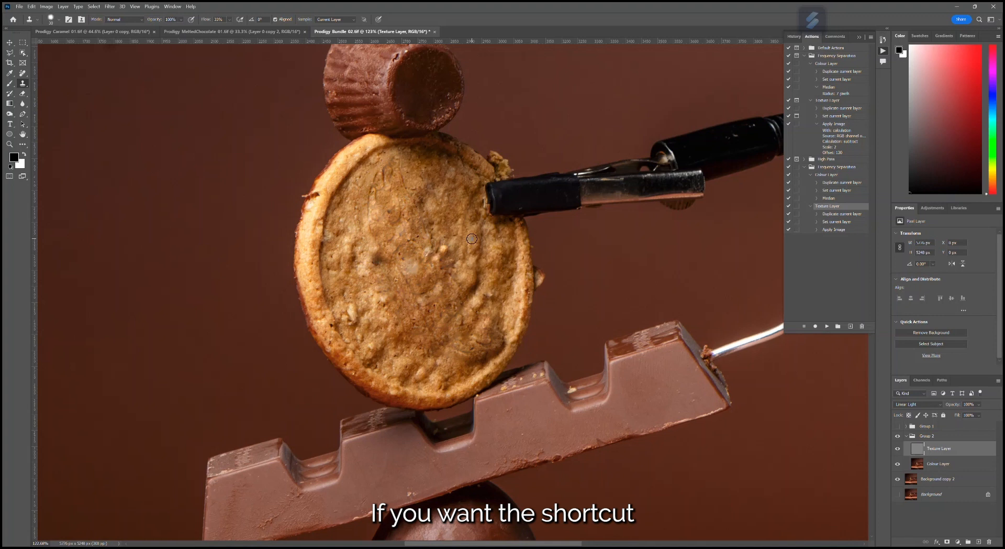
key(bracketright)
key(bracketright)
key(bracketright)
key(bracketright)
key(bracketright)
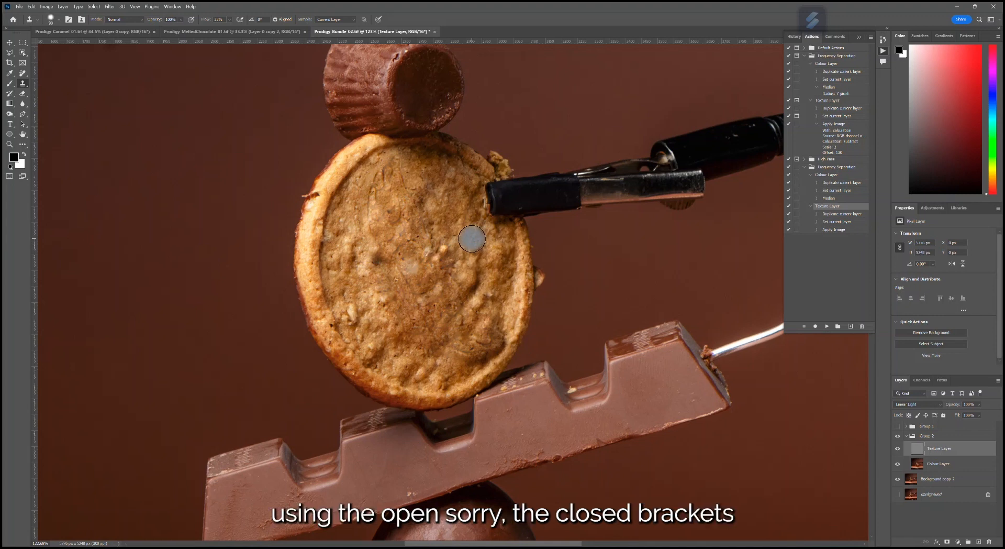
alt+click(469, 238)
mouse_move(430, 245)
mouse_down()
mouse_move(420, 200)
mouse_move(423, 244)
mouse_up()
drag(443, 275, 458, 272)
alt+click(481, 255)
alt+click(466, 249)
mouse_move(486, 285)
mouse_down()
mouse_move(489, 347)
mouse_move(437, 347)
mouse_move(407, 271)
mouse_move(435, 256)
mouse_up()
alt+click(465, 289)
alt+click(412, 262)
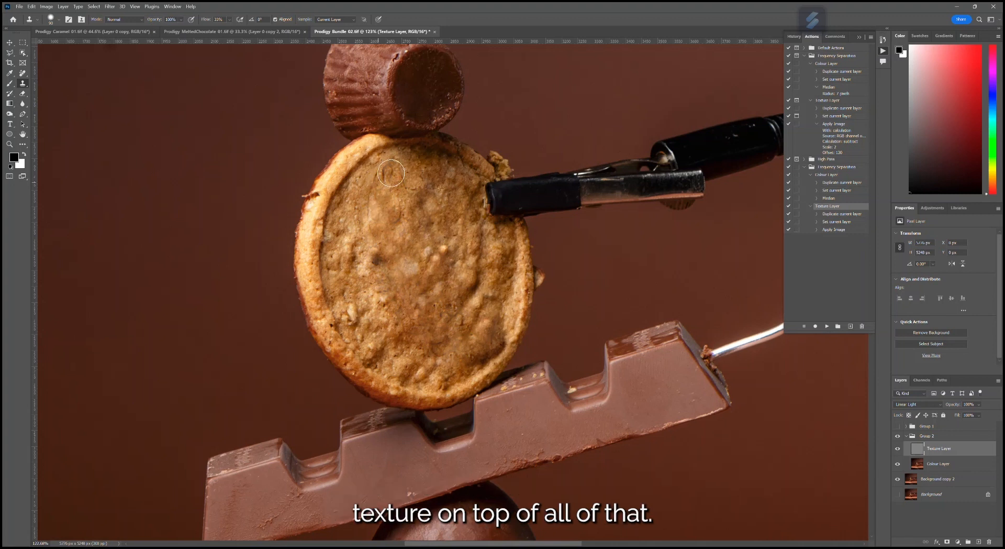
- Switch to the Move tool and merge the Texture Layer and Colour Layer inside Group 2 into one layer
scroll(455, 260, down, 6)
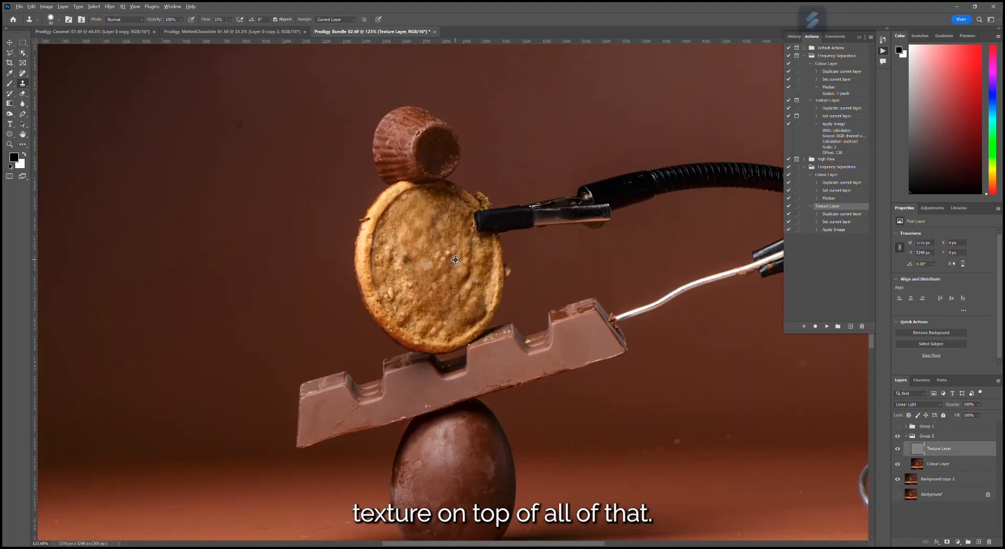
scroll(367, 272, down, 2)
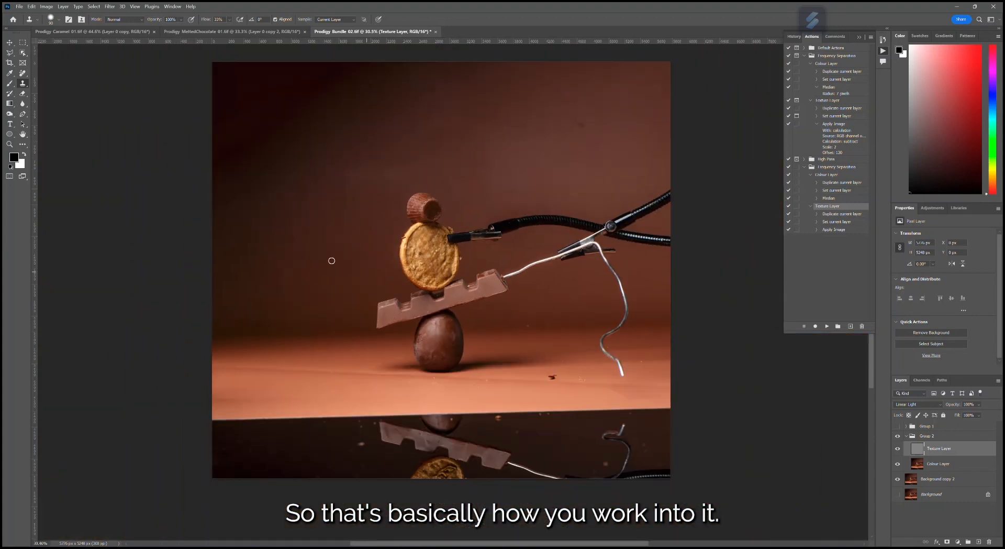
scroll(357, 266, up, 1)
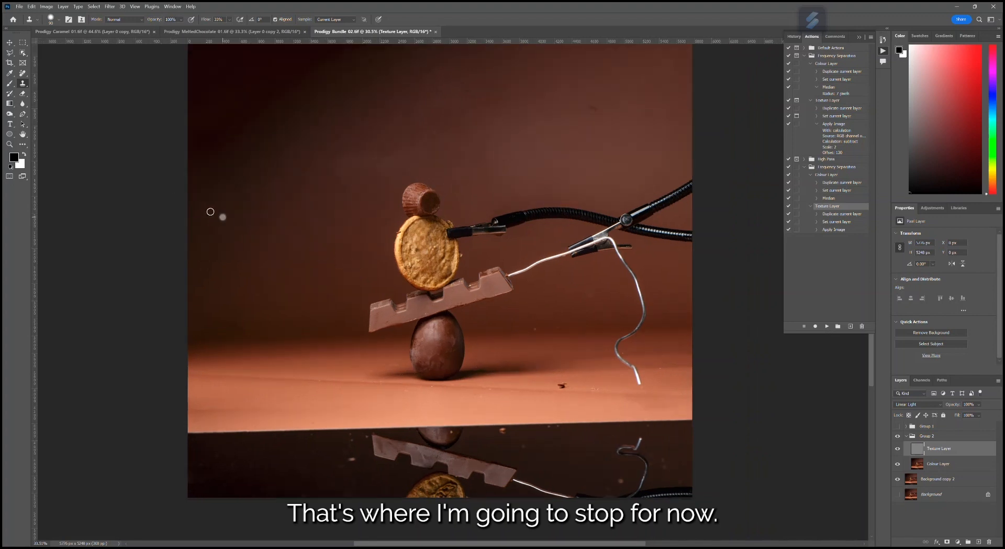
scroll(209, 212, up, 2)
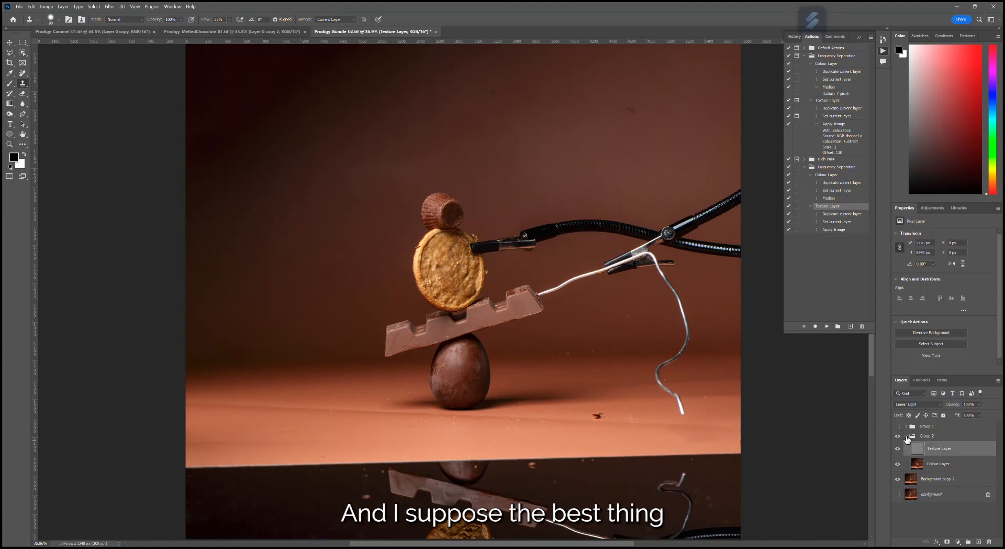
click(909, 437)
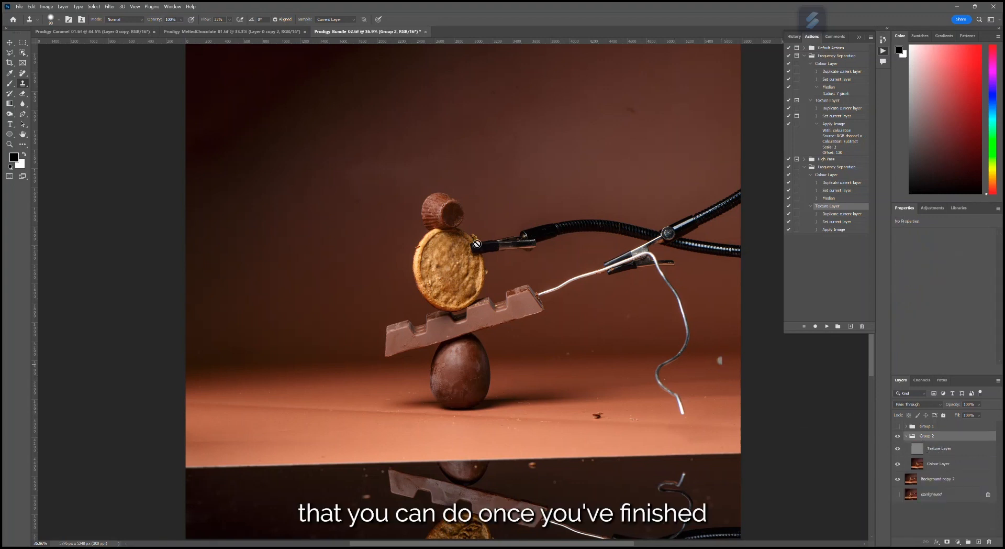
click(9, 42)
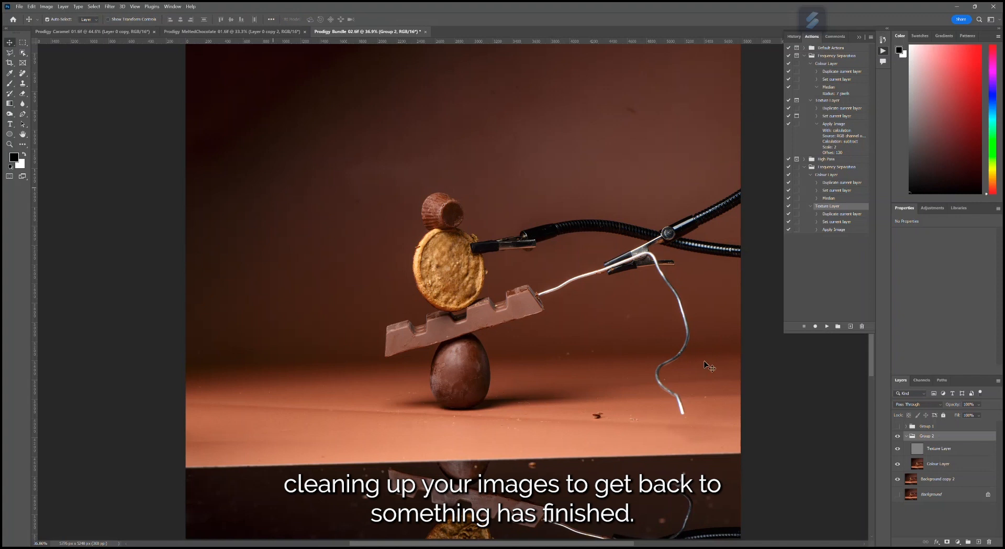
click(897, 427)
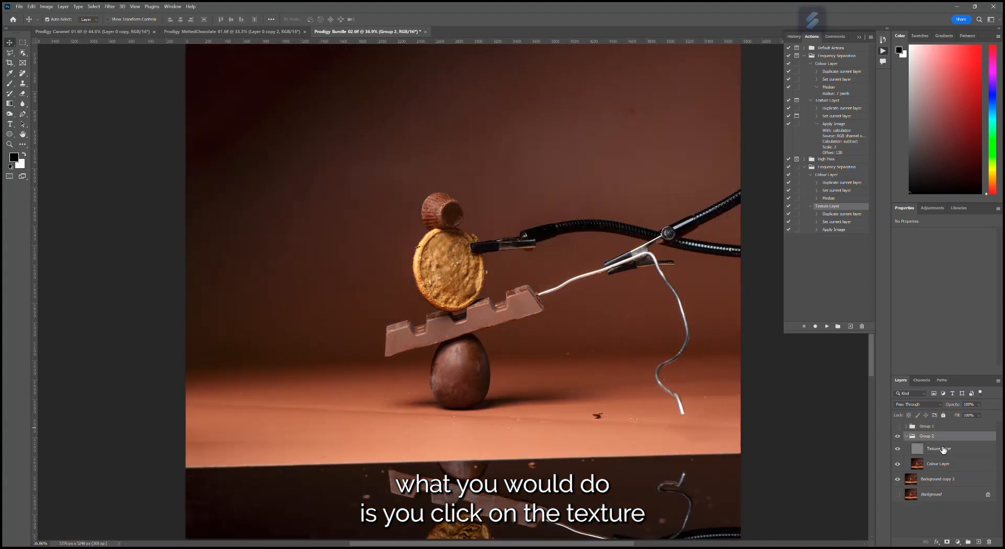
click(943, 449)
shift+click(954, 465)
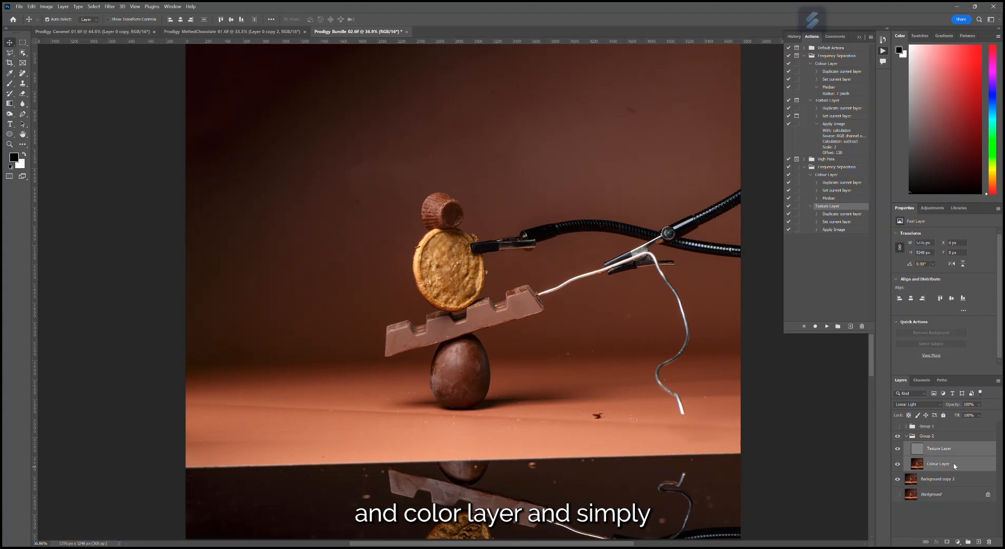
right_click(953, 463)
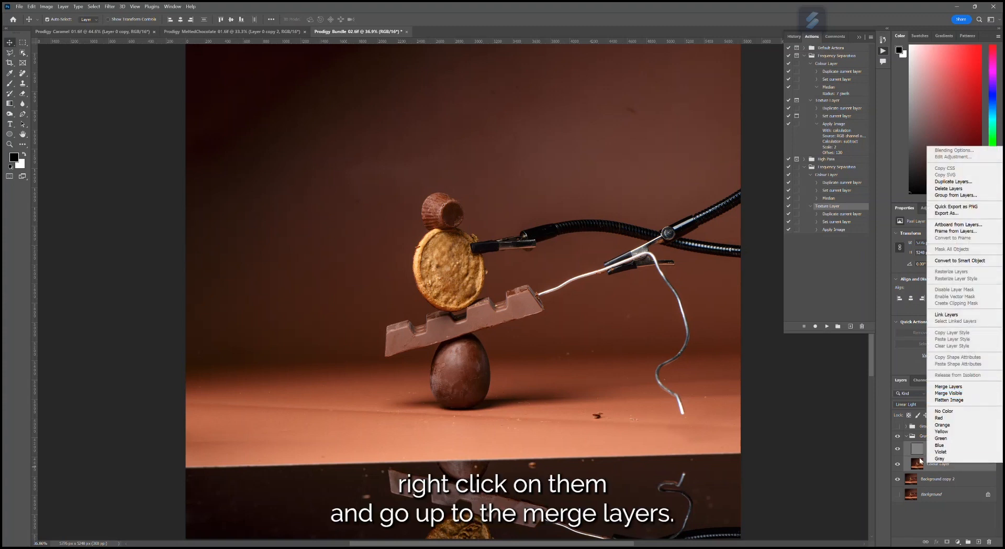
click(949, 387)
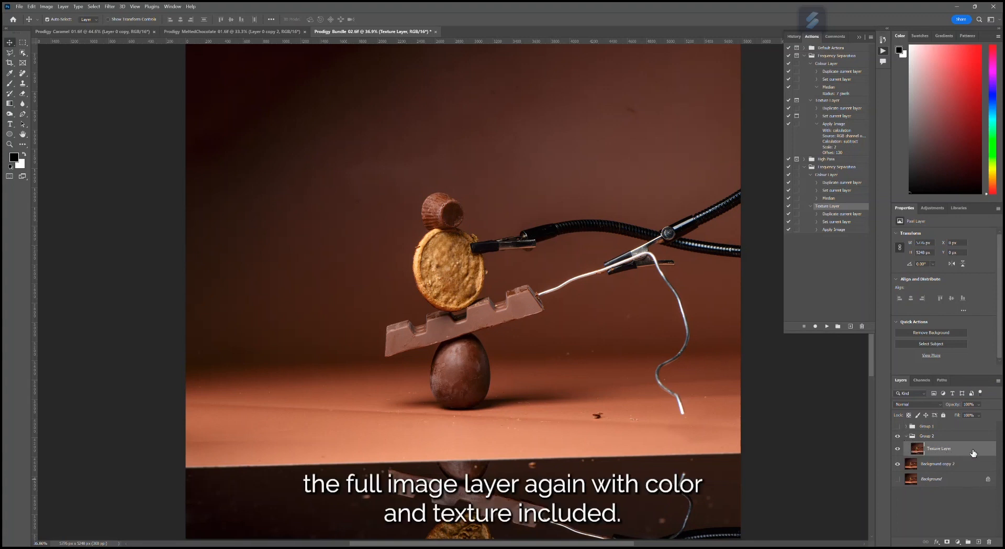
- Hide Background copy 2 and show Group 1 to view the finished retouch of the chocolate stack
click(898, 449)
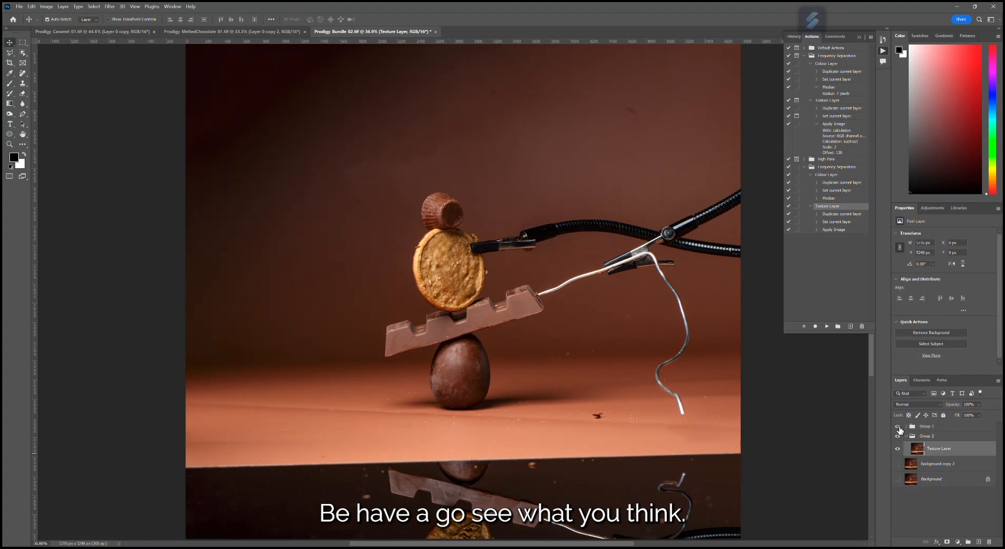
click(898, 426)
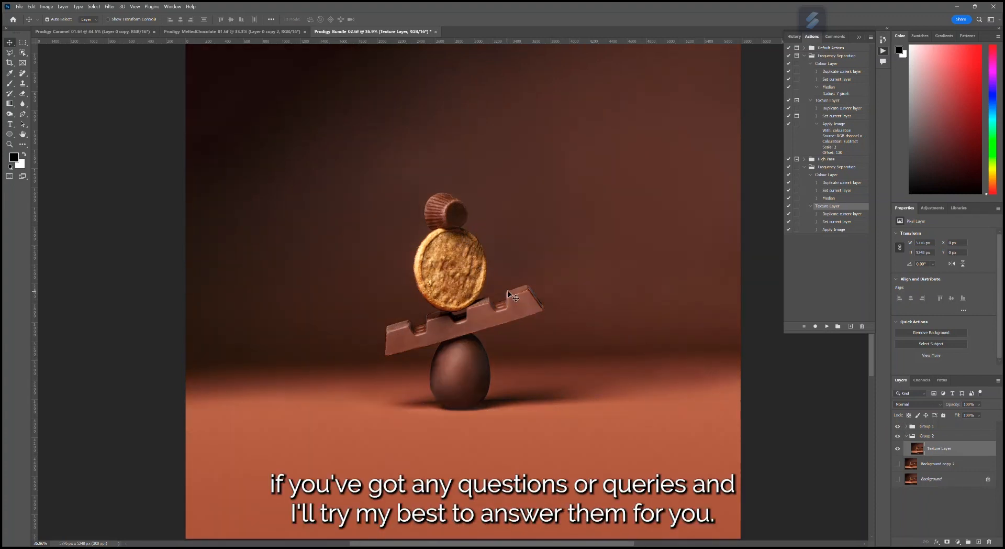
scroll(513, 329, down, 3)
scroll(516, 329, up, 5)
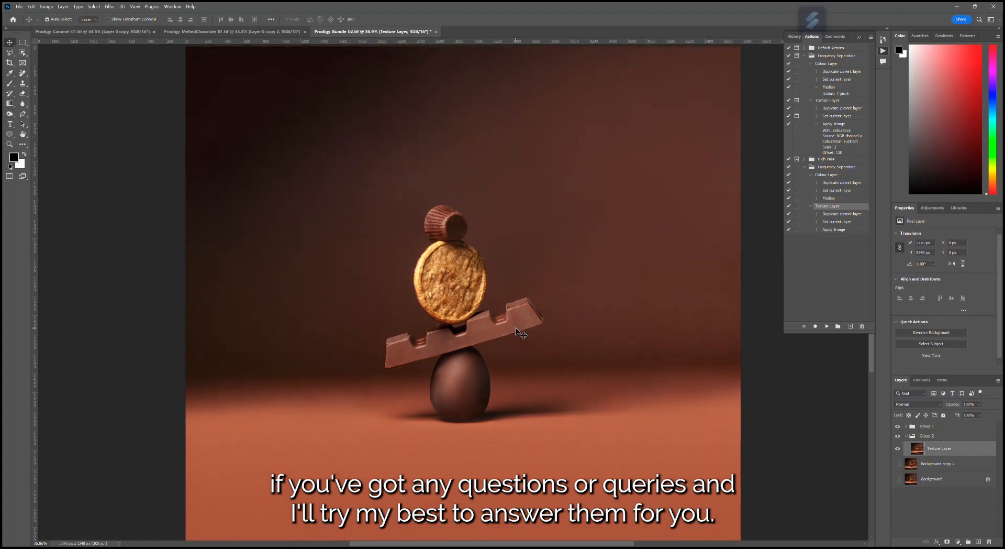
scroll(515, 328, up, 2)
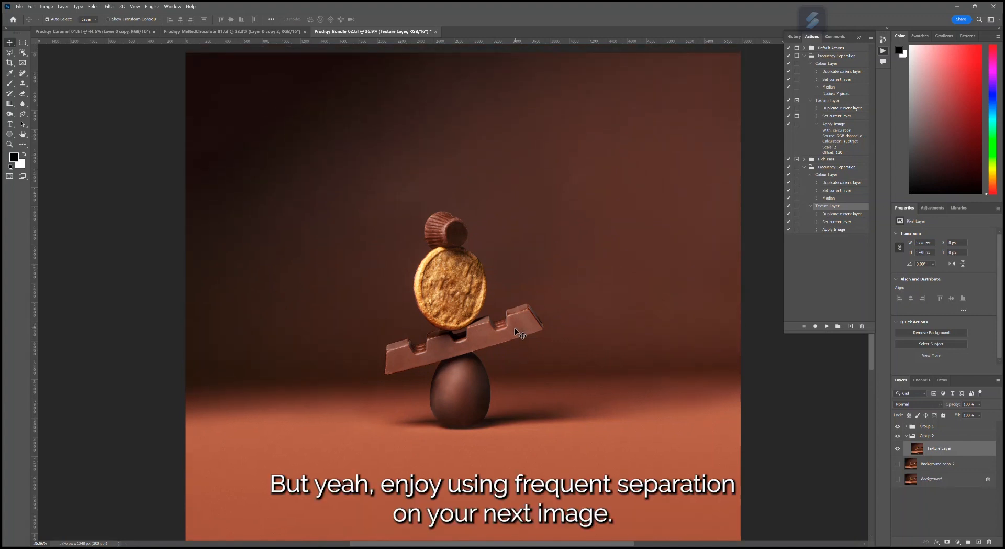